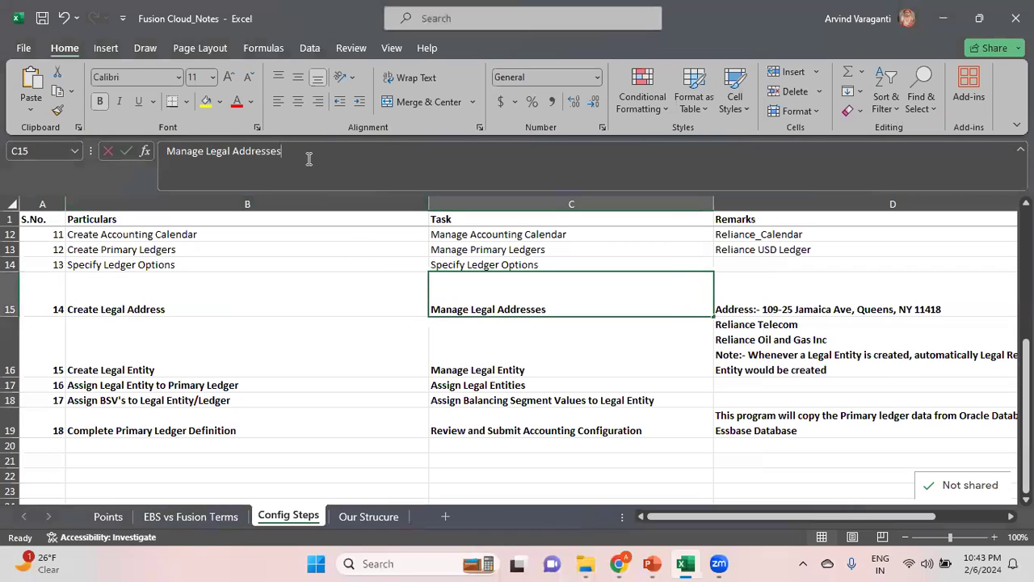
Switch to Oracle Fusion in the Chrome browser and open Setup and Maintenance
click(237, 302)
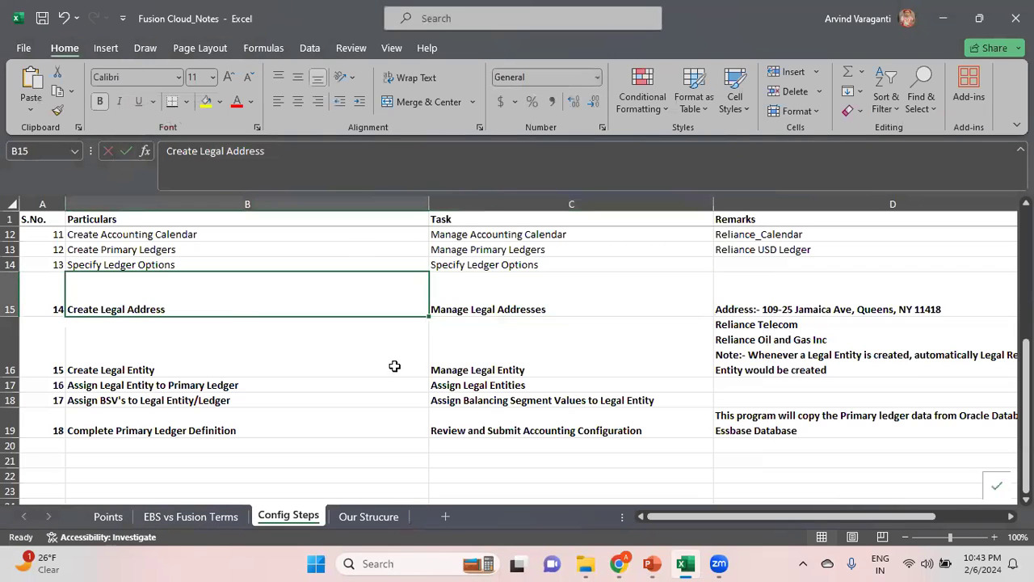
click(618, 563)
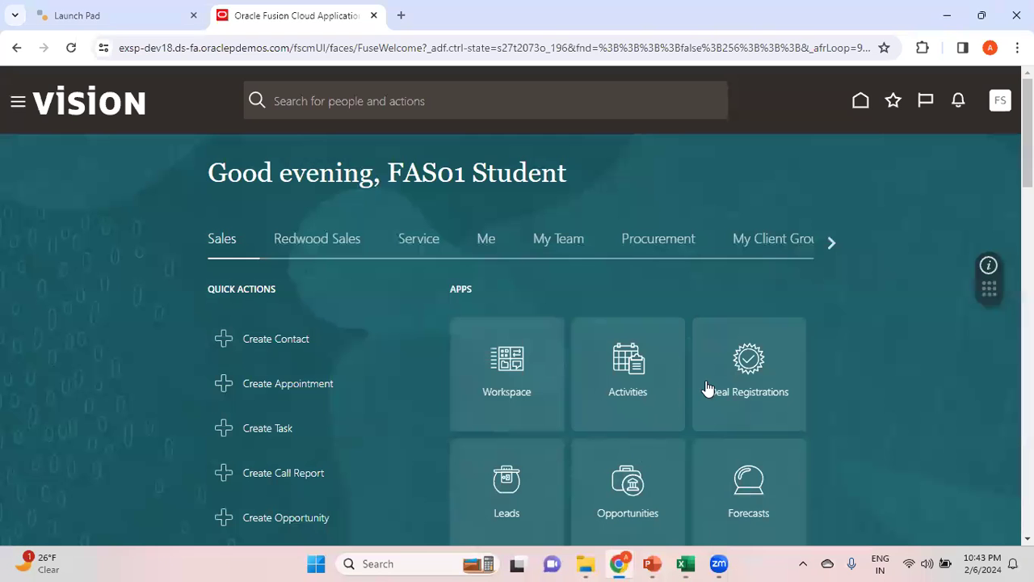
click(1000, 117)
click(765, 332)
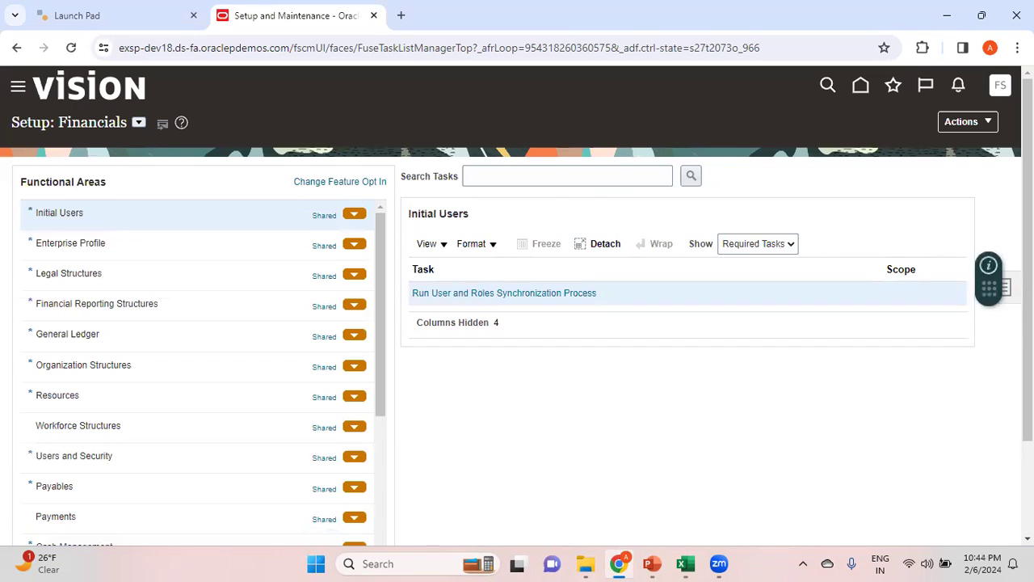
Find and open the Manage Legal Addresses setup task and start creating a new location
click(1008, 289)
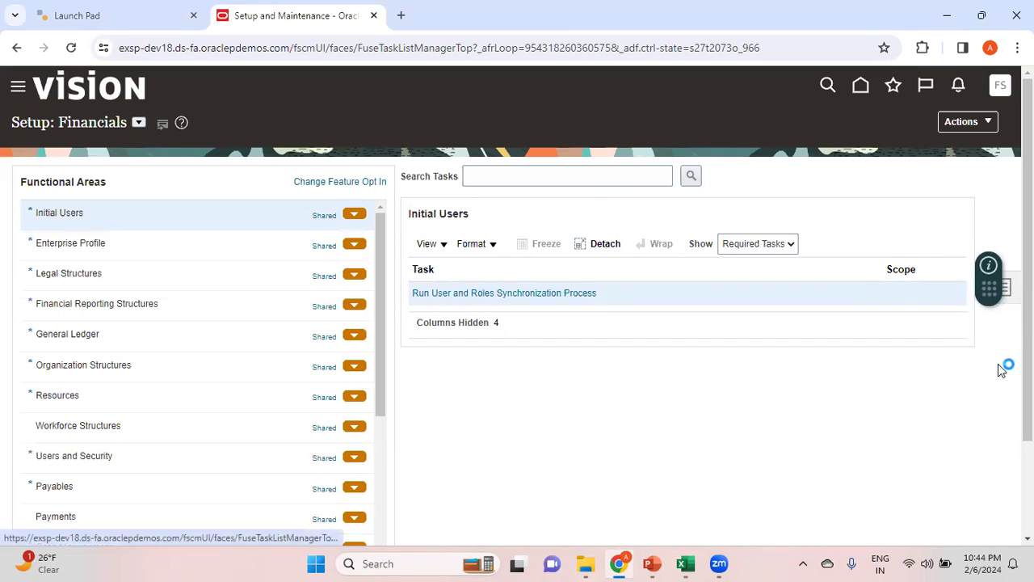
click(895, 337)
click(359, 173)
text(Manage Legal Addresses)
click(512, 178)
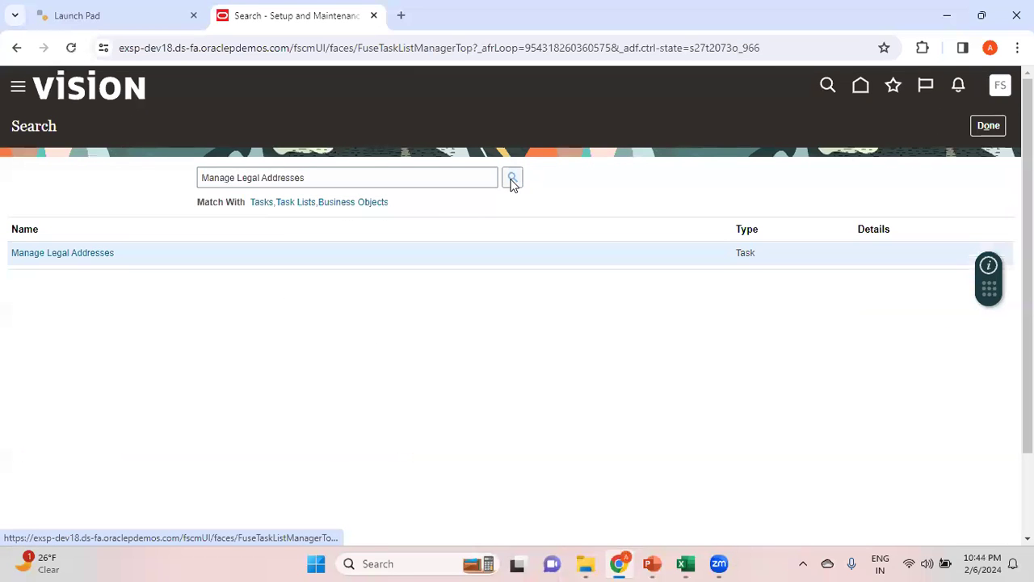
click(80, 257)
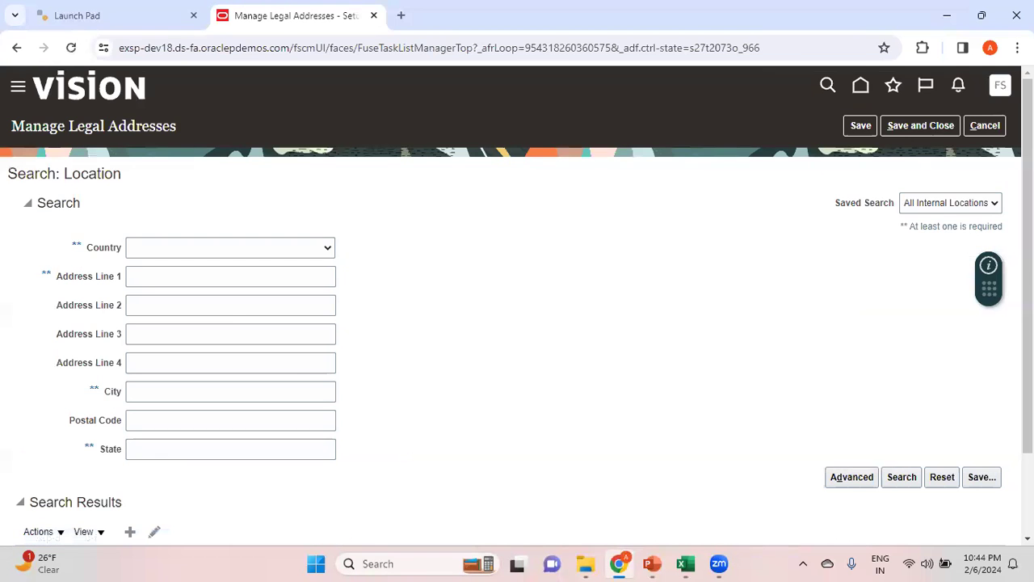
scroll(957, 351, down, 1)
click(130, 465)
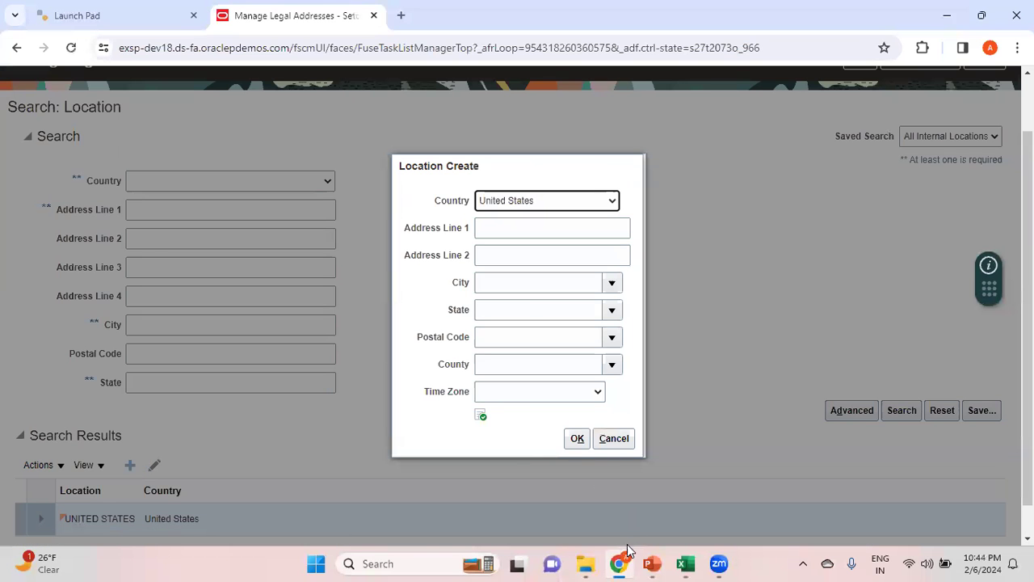
Switch to the Fusion Cloud_Notes workbook in Excel and examine the company structure diagram and the legal addresses noted for the Manage Legal Addresses task
mouse_move(652, 563)
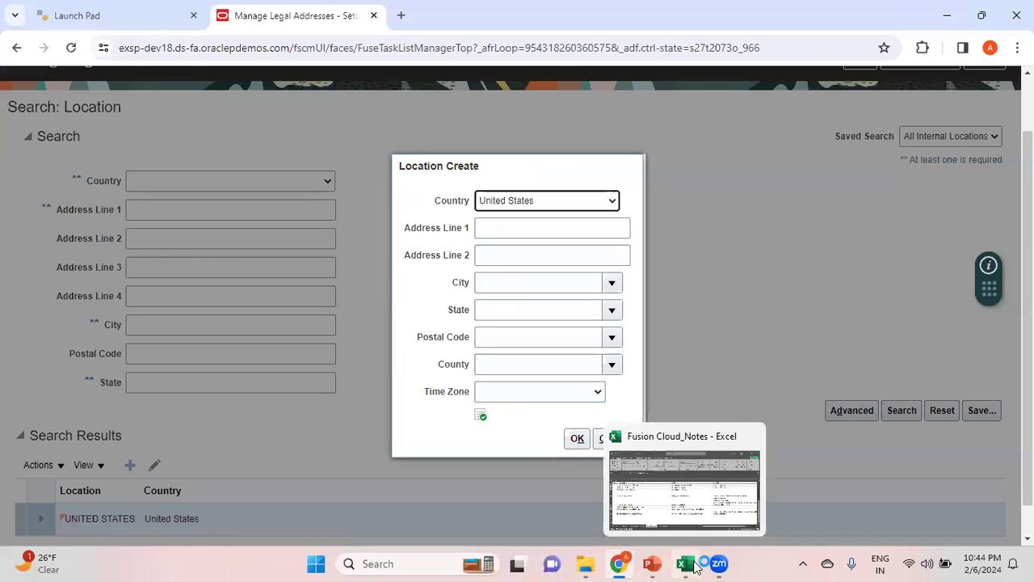
click(669, 493)
click(369, 516)
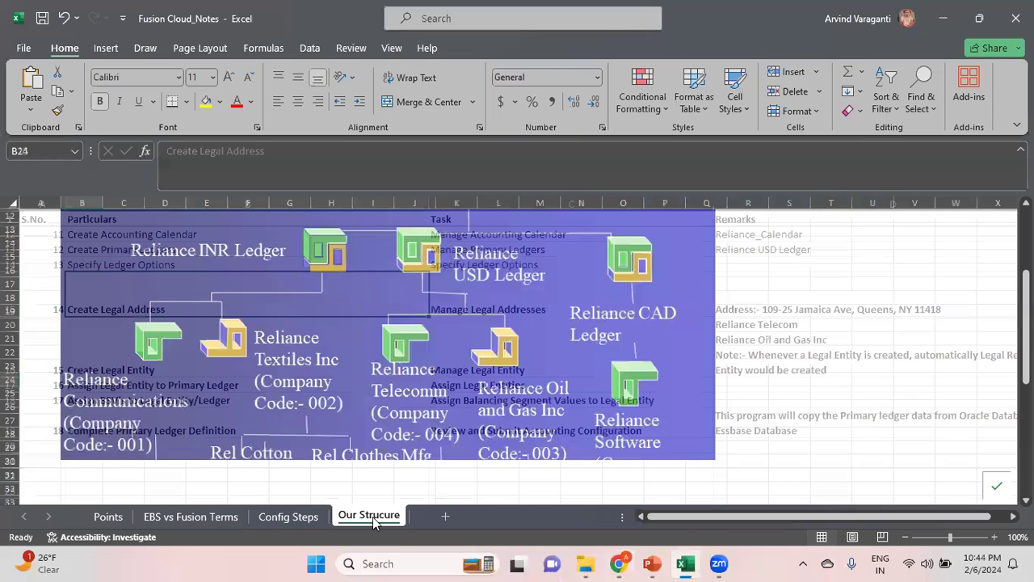
mouse_move(1026, 363)
mouse_down()
mouse_move(1026, 388)
mouse_move(1026, 307)
mouse_move(1026, 368)
mouse_up()
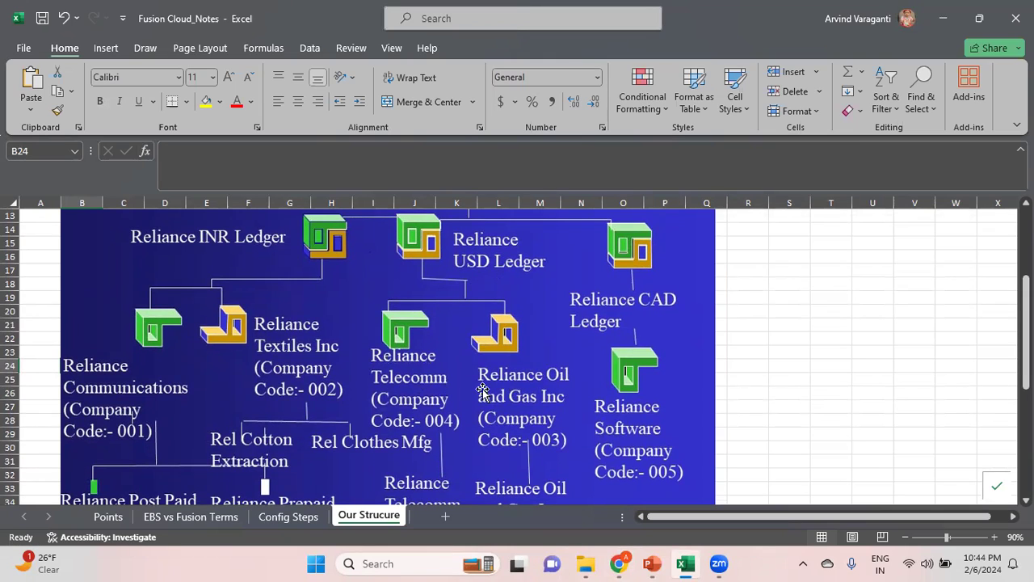
click(279, 516)
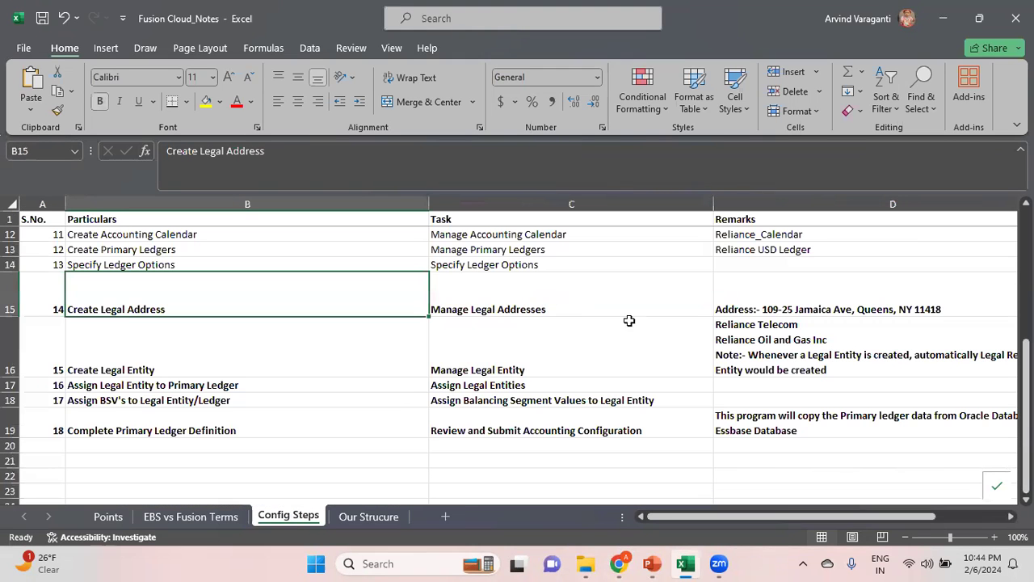
click(798, 303)
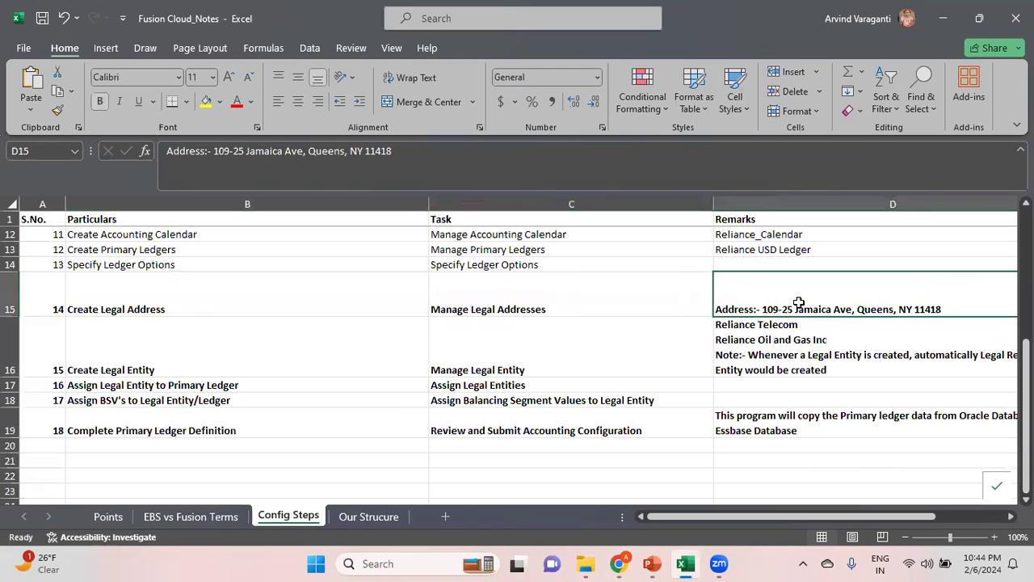
click(373, 517)
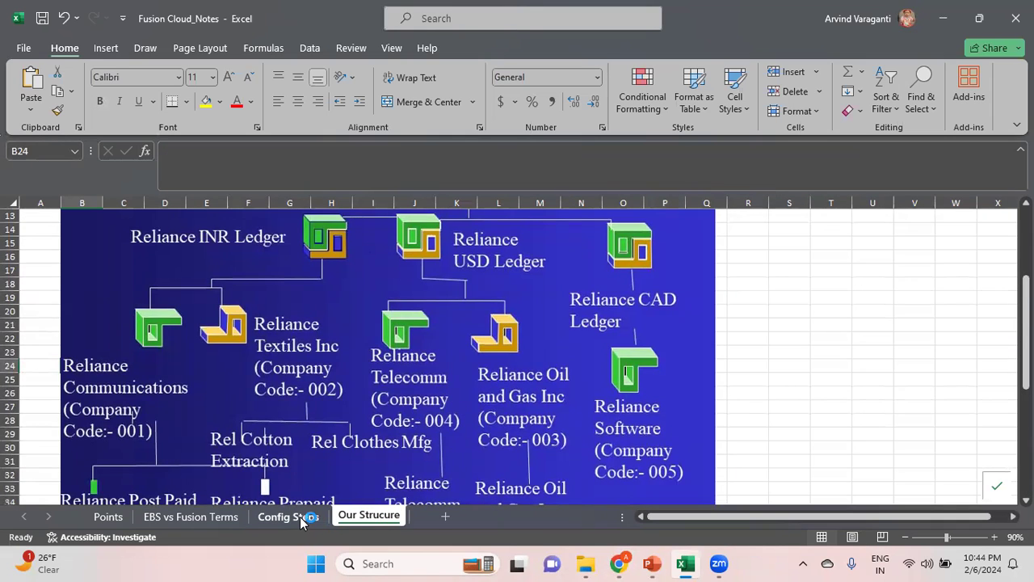
click(303, 521)
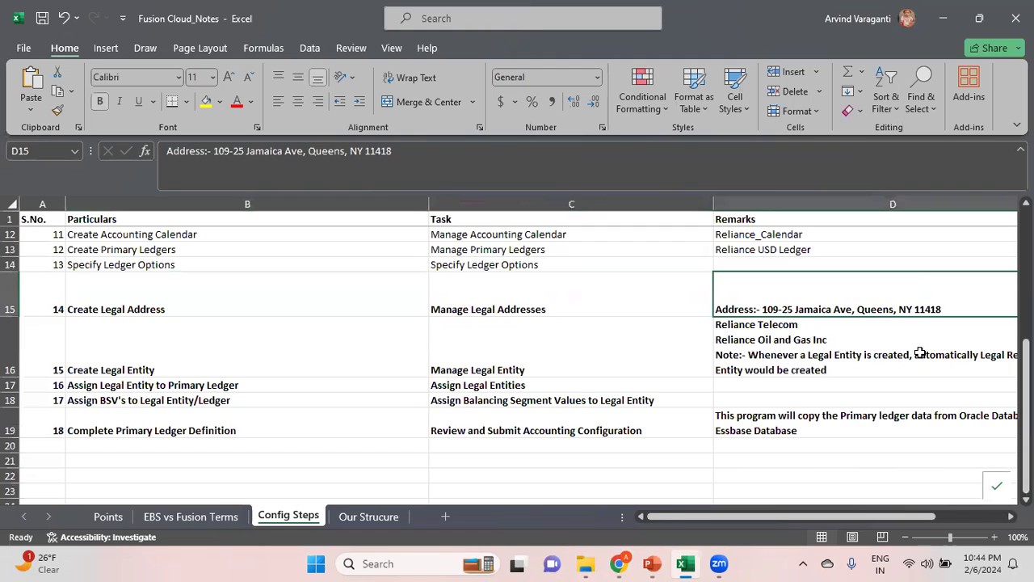
key(Right)
key(Left)
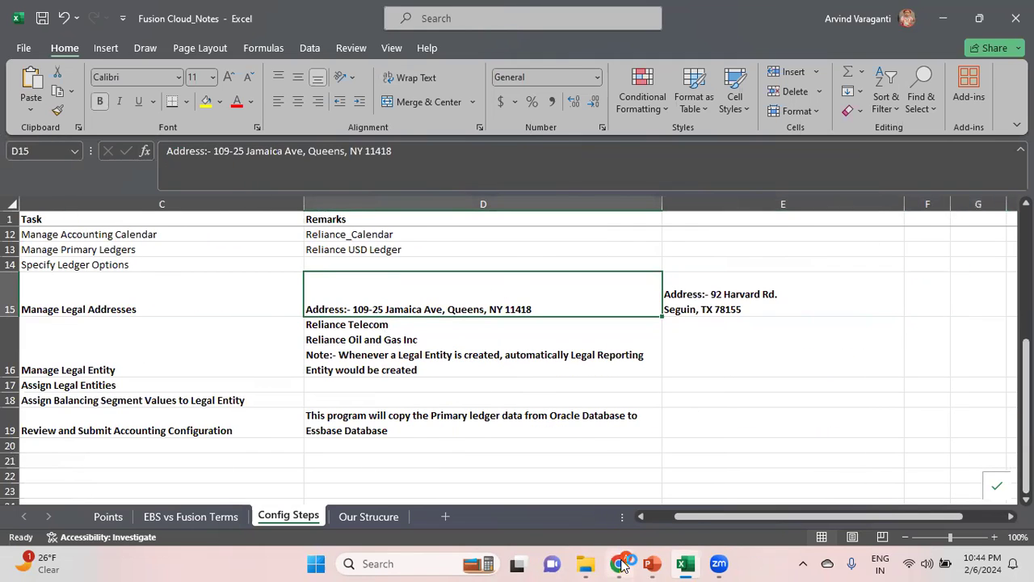
Back in Chrome, fill in Address Line 1 of the new United States location with the street line of the first noted address
mouse_move(620, 563)
click(646, 505)
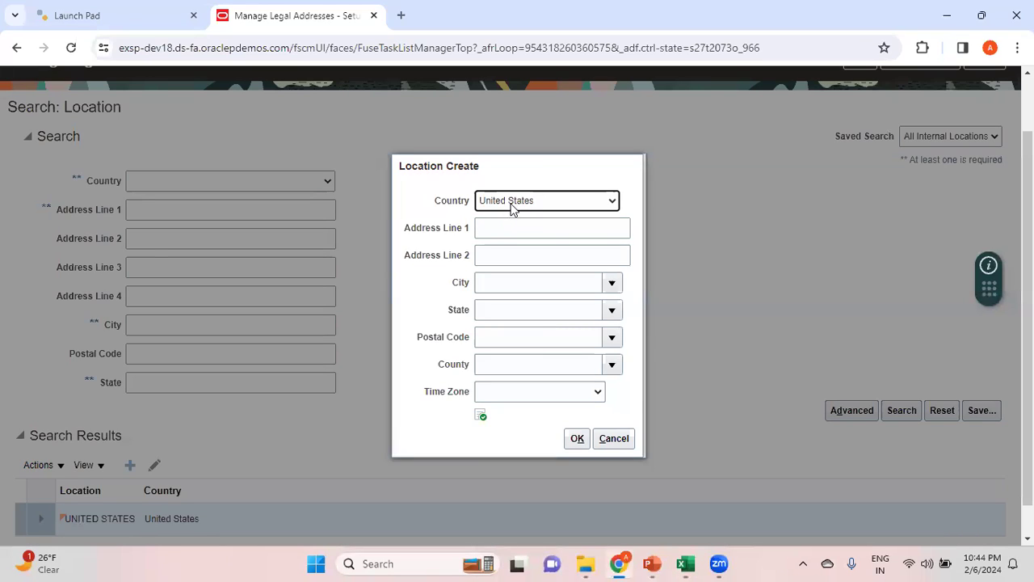
click(506, 234)
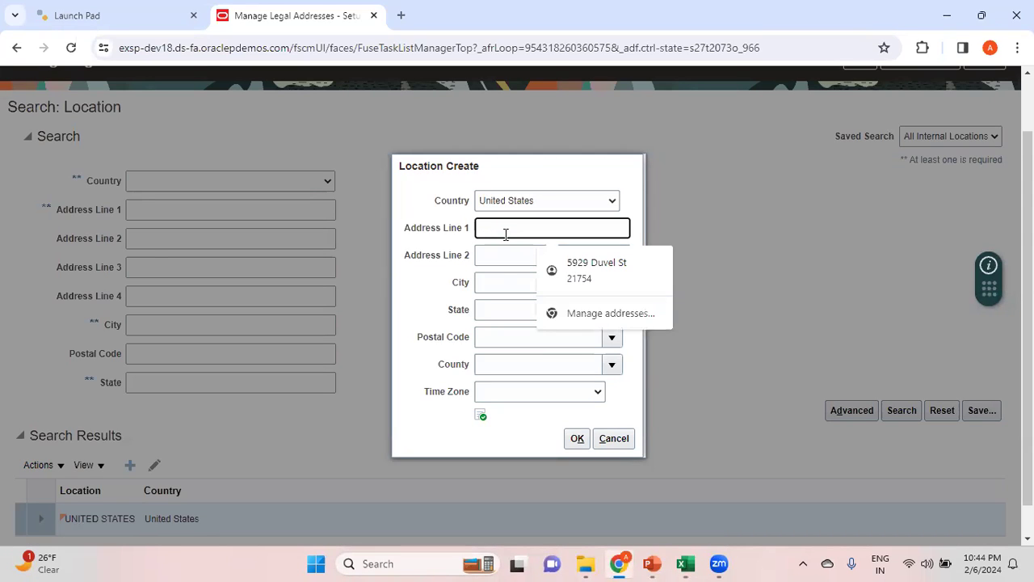
key(BackSpace)
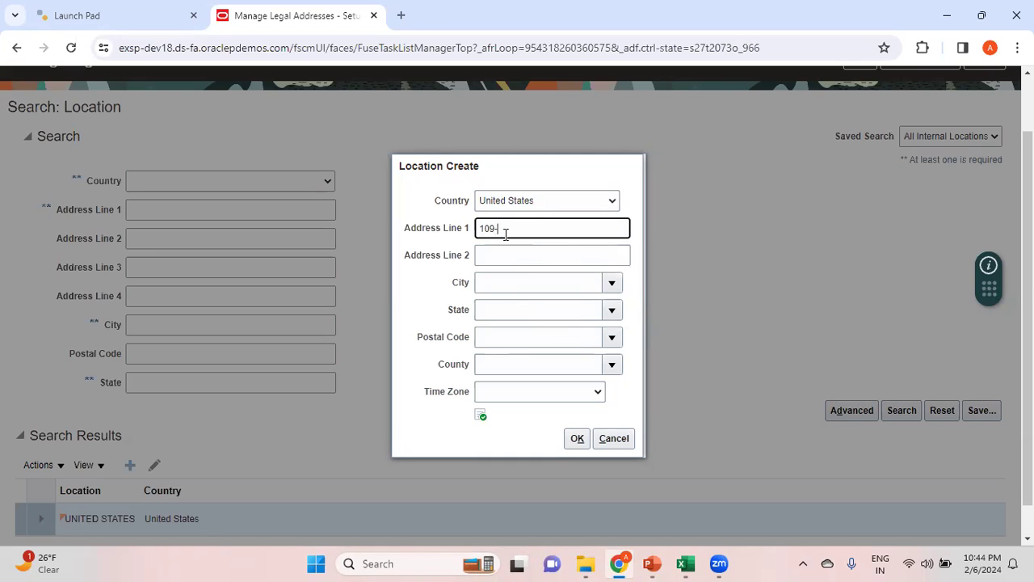
click(515, 254)
key(alt+Tab)
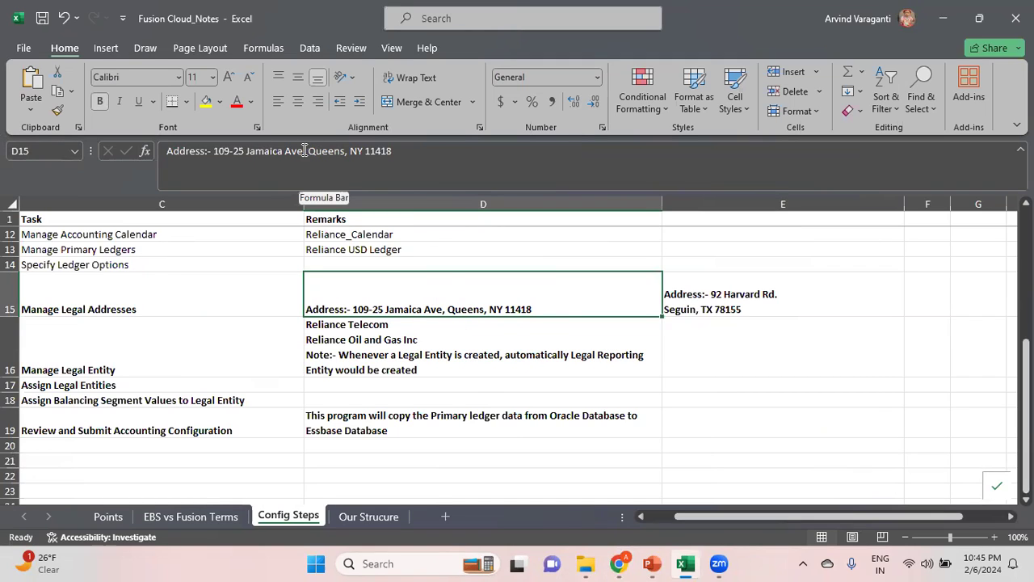
drag(305, 151, 247, 151)
key(ctrl+c)
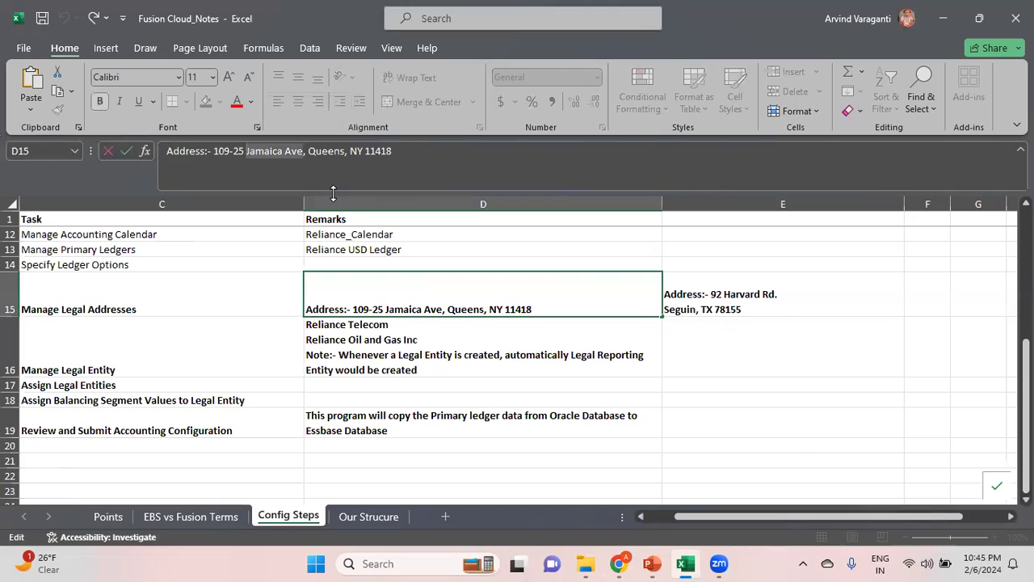
key(alt+Tab)
click(519, 226)
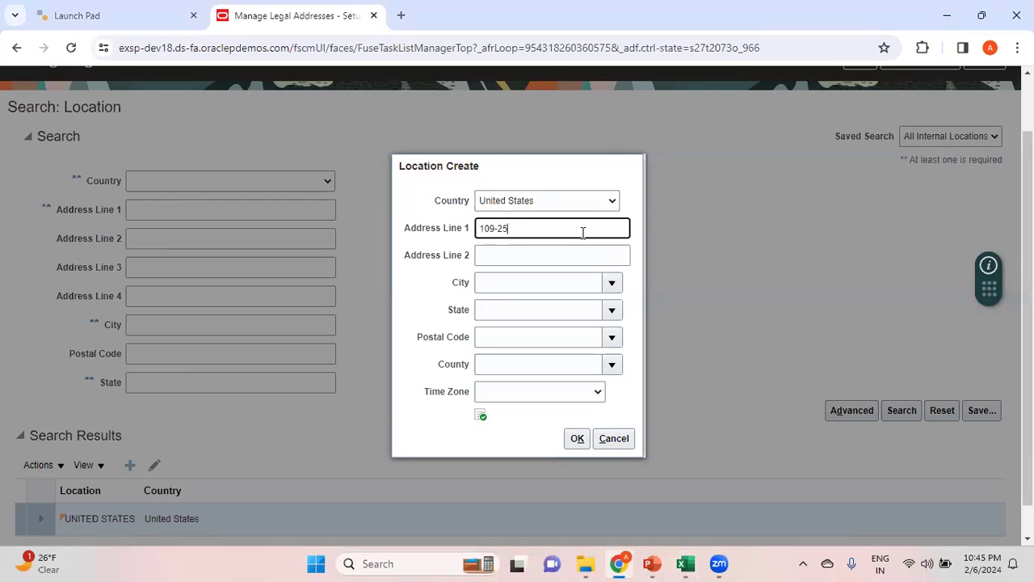
key(ctrl+v)
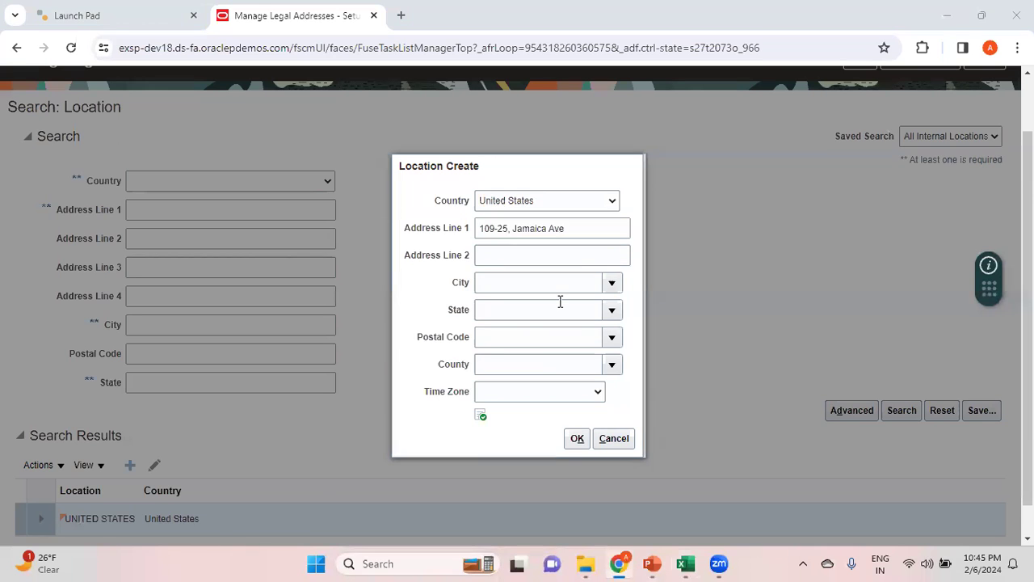
Search for the first noted address's city and select it with its matching state and county for the new location
key(alt+Tab)
key(alt+Tab)
click(510, 285)
text(Qu)
key(Tab)
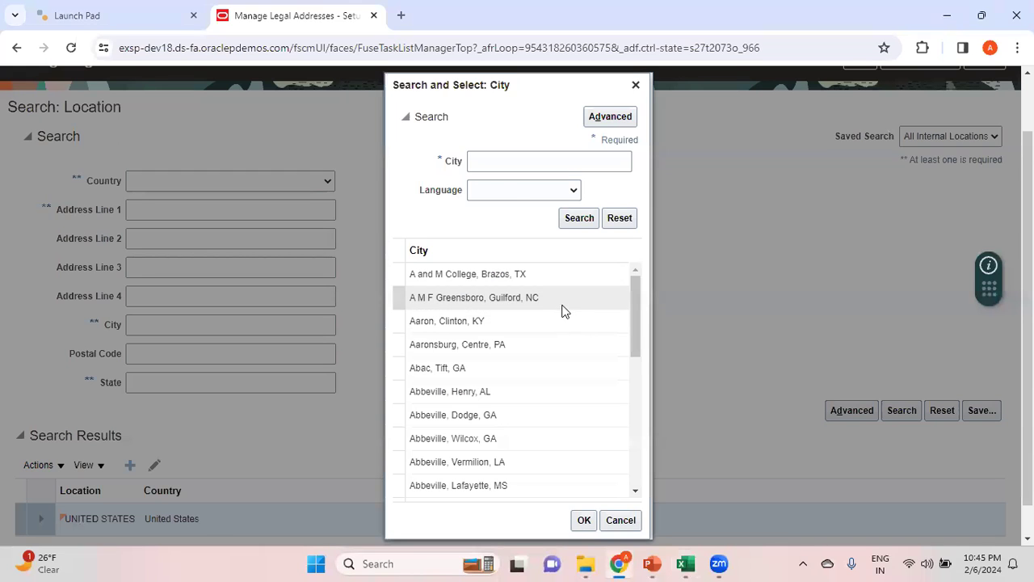
click(488, 161)
text(Queen)
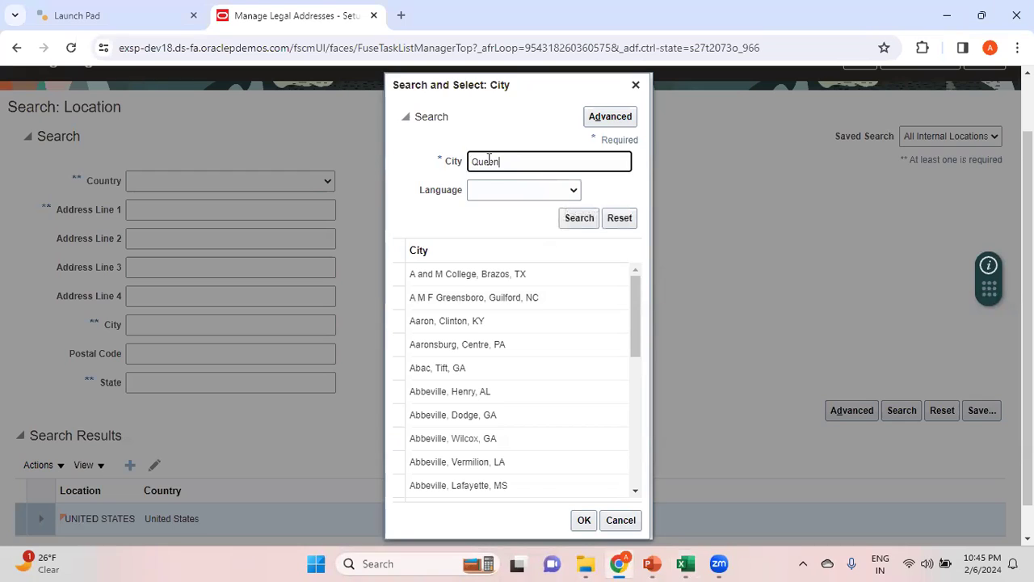
click(580, 219)
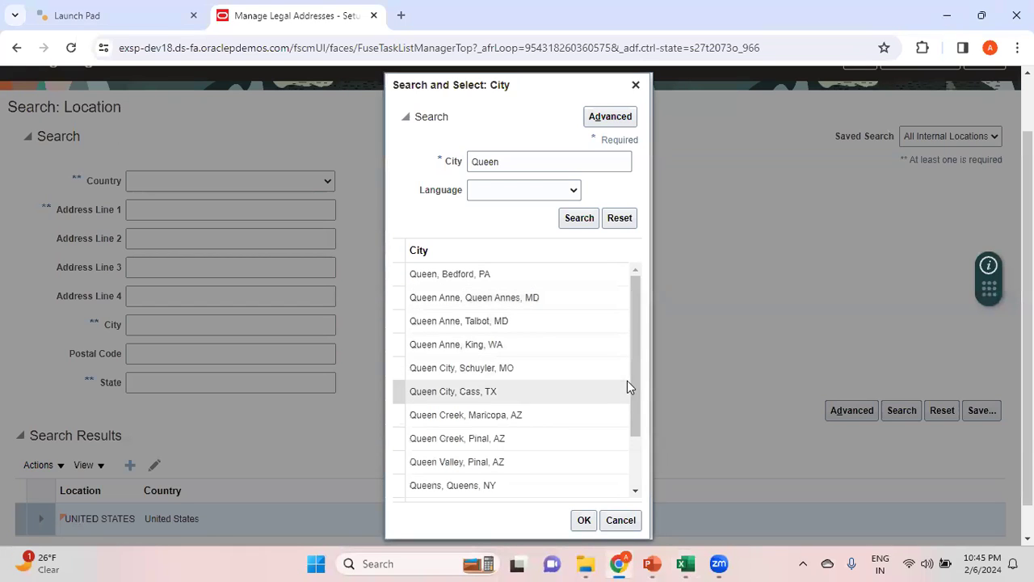
click(525, 488)
click(584, 519)
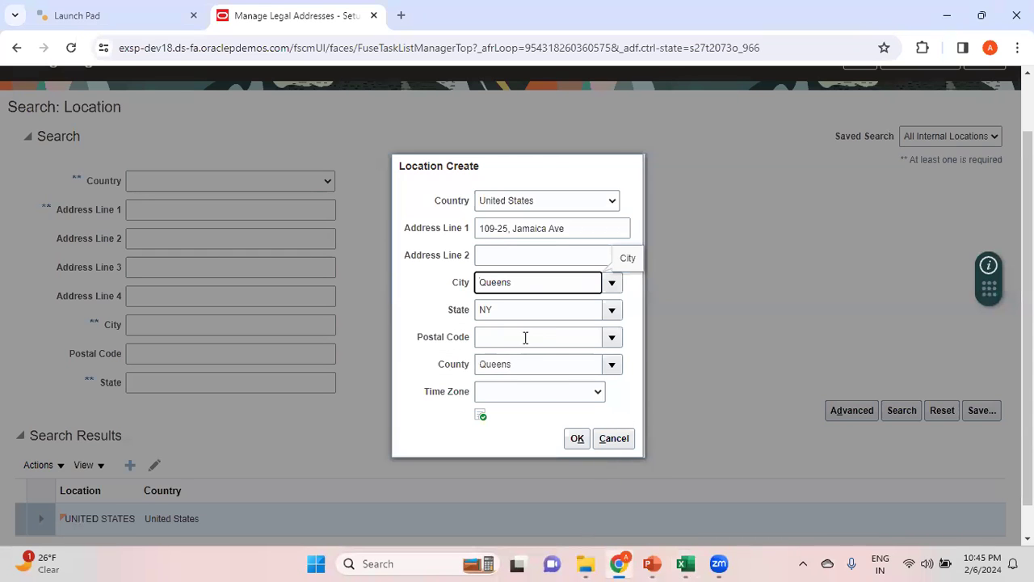
Enter the first noted address's postal code, choose the matching entry and confirm the new location
click(526, 337)
key(alt+Tab)
key(alt+Tab)
text(11418)
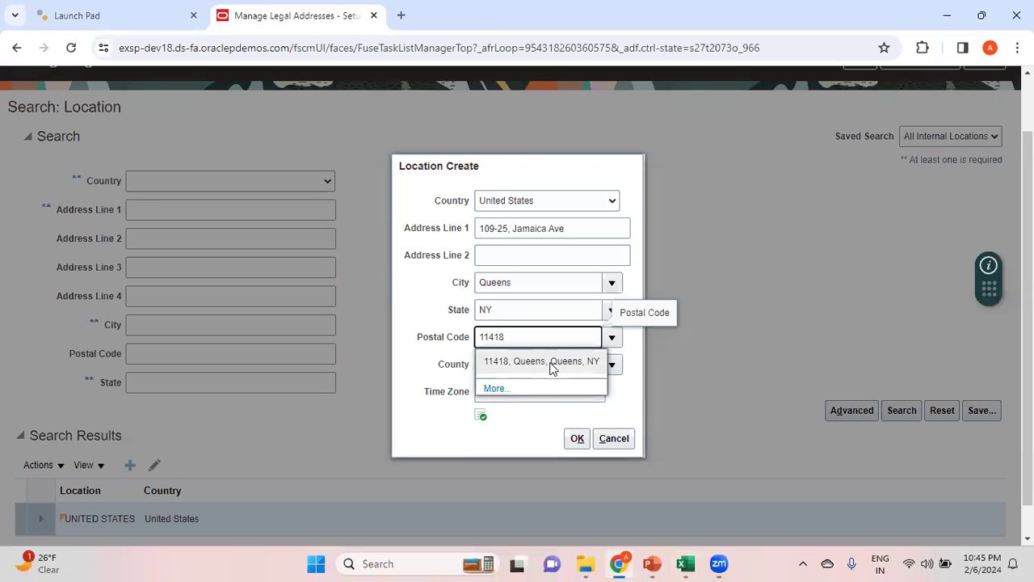
click(551, 362)
click(576, 438)
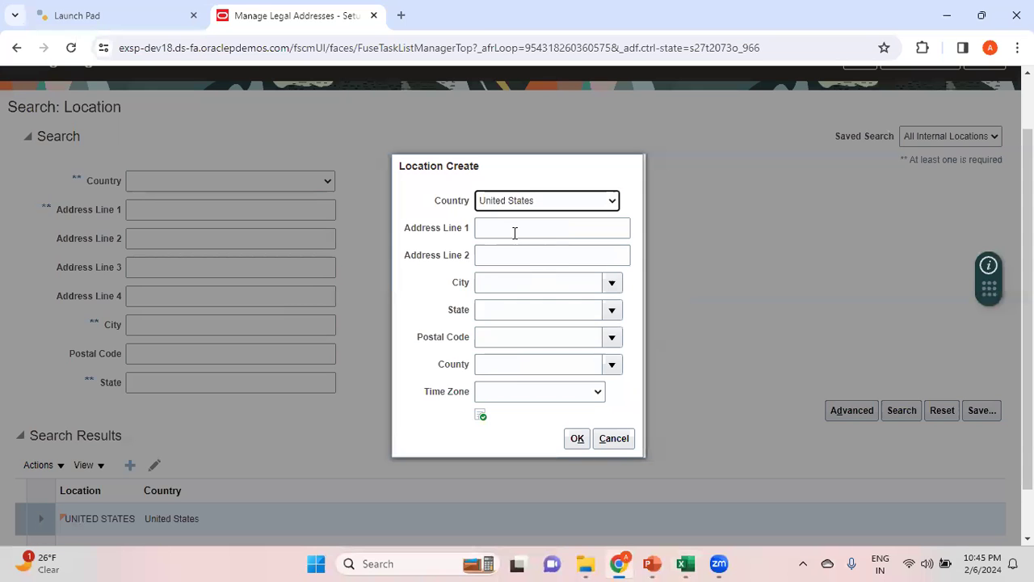
Start a second United States location and fill in Address Line 1 with the street line of the second address in the Excel notes
click(515, 230)
click(618, 288)
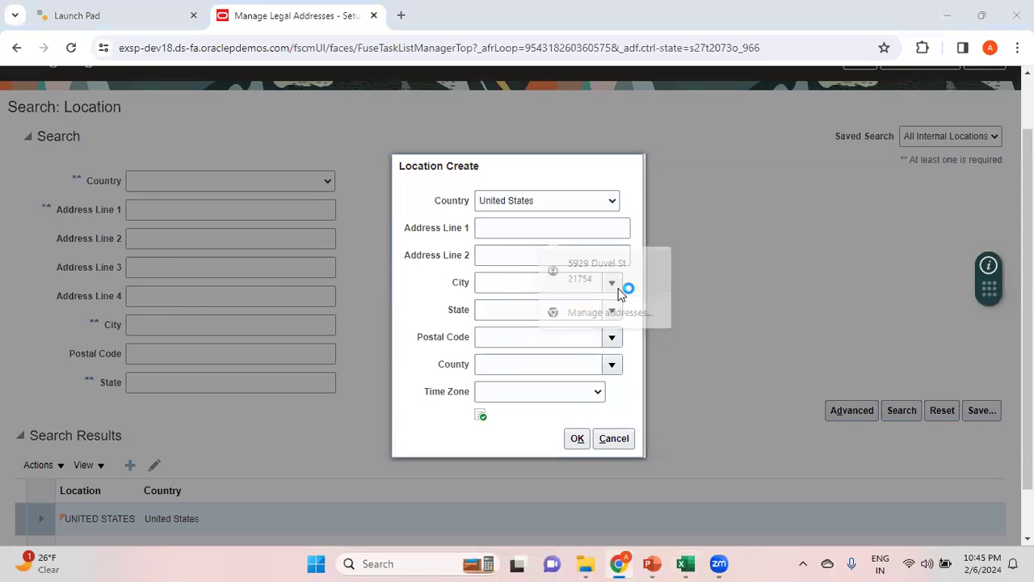
key(alt+Tab)
key(Right)
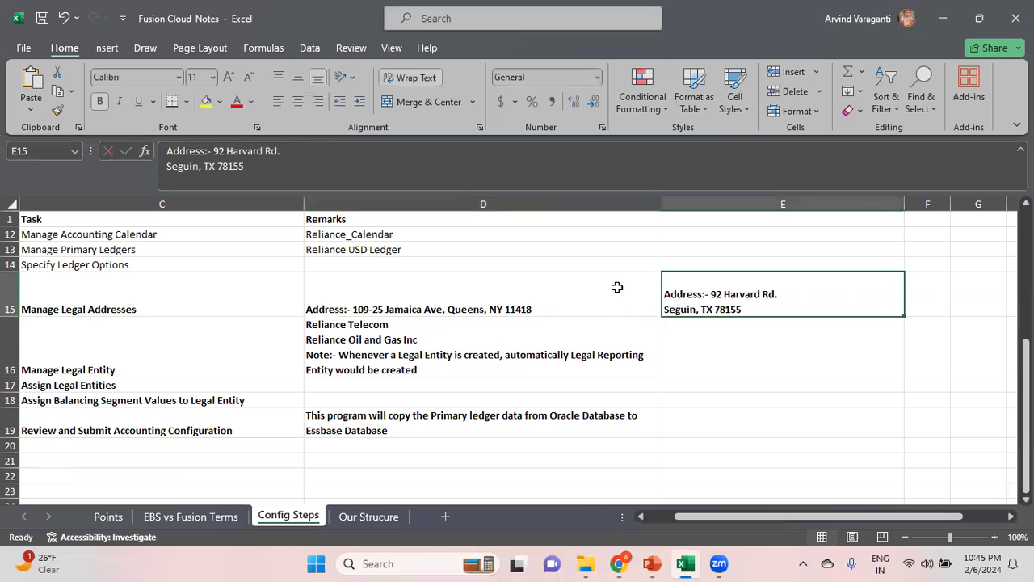
key(alt+Tab)
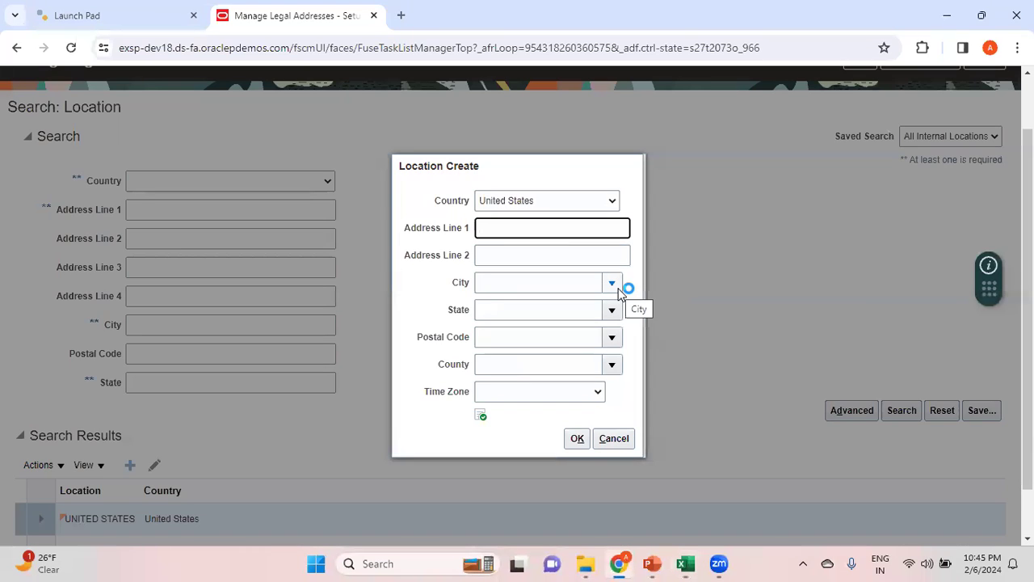
key(Tab)
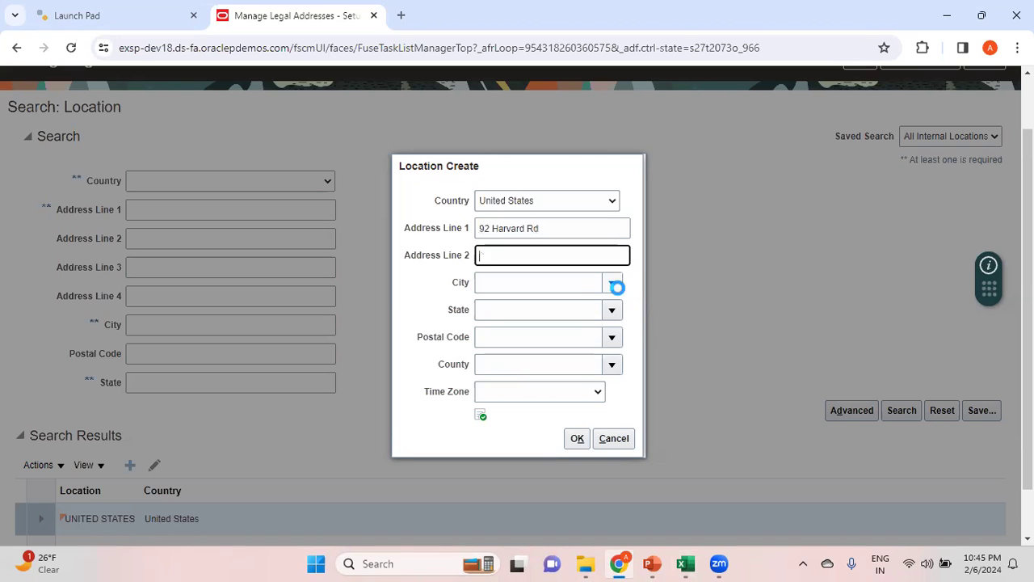
Check the second address in the Excel notes, search for its city in Chrome and select the match in the noted state
key(alt+Tab)
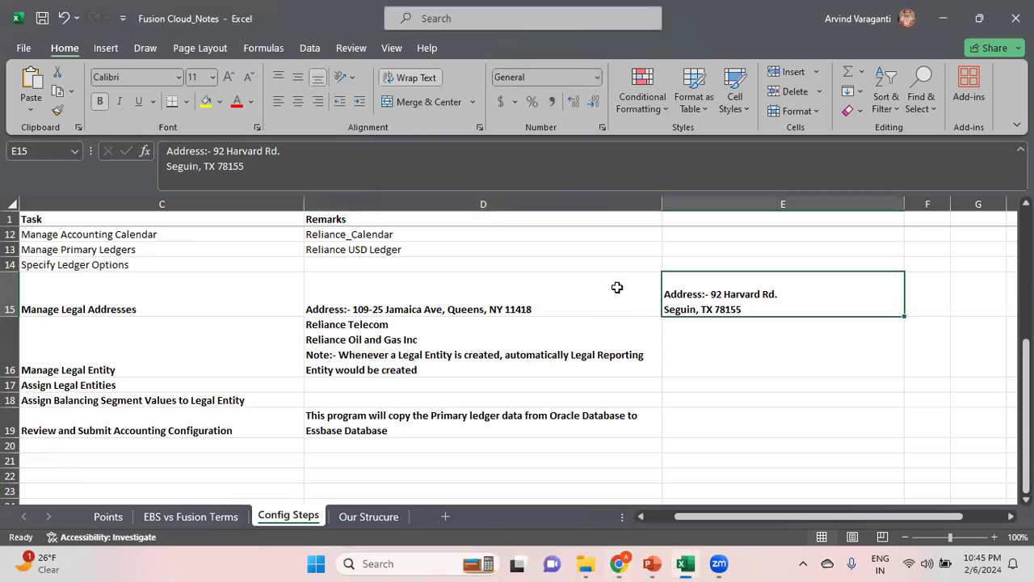
key(alt+Tab)
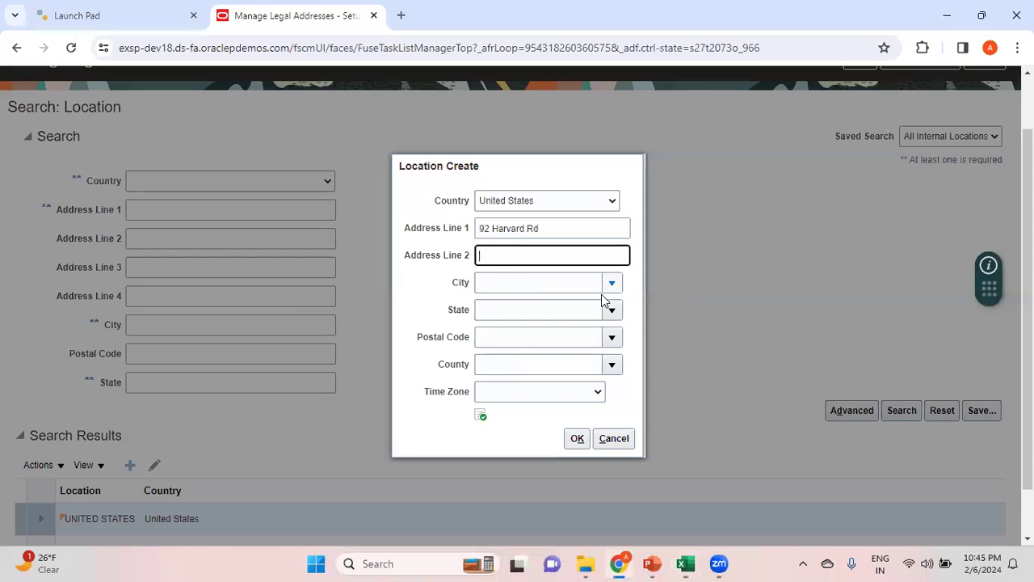
click(523, 284)
click(612, 282)
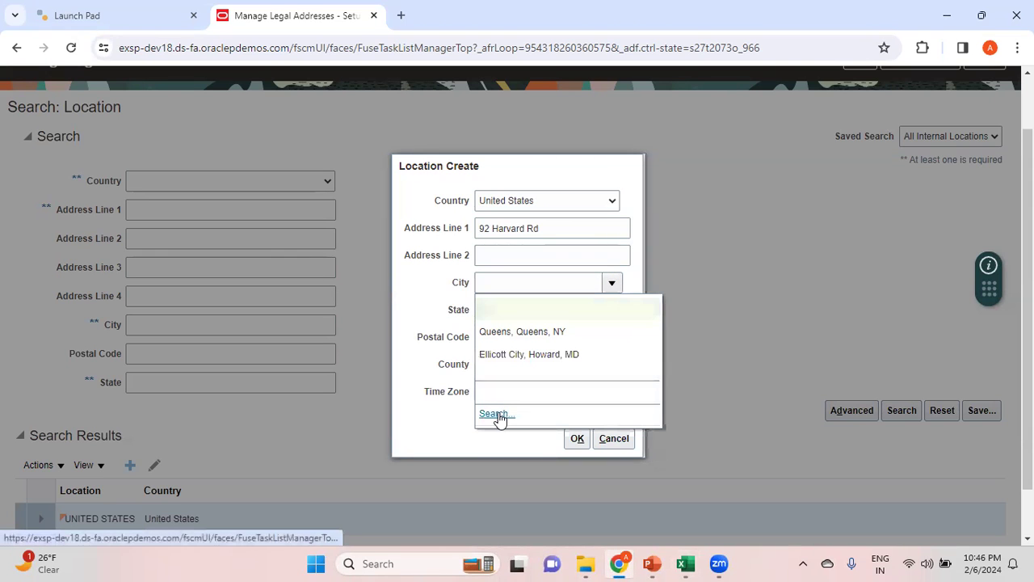
click(496, 413)
click(495, 273)
text(Seguin)
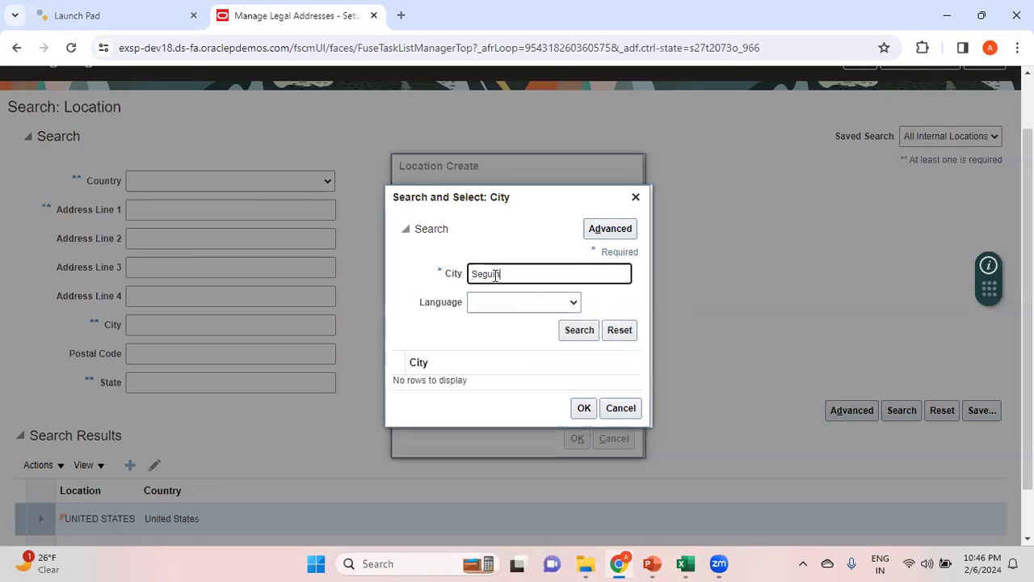
click(573, 332)
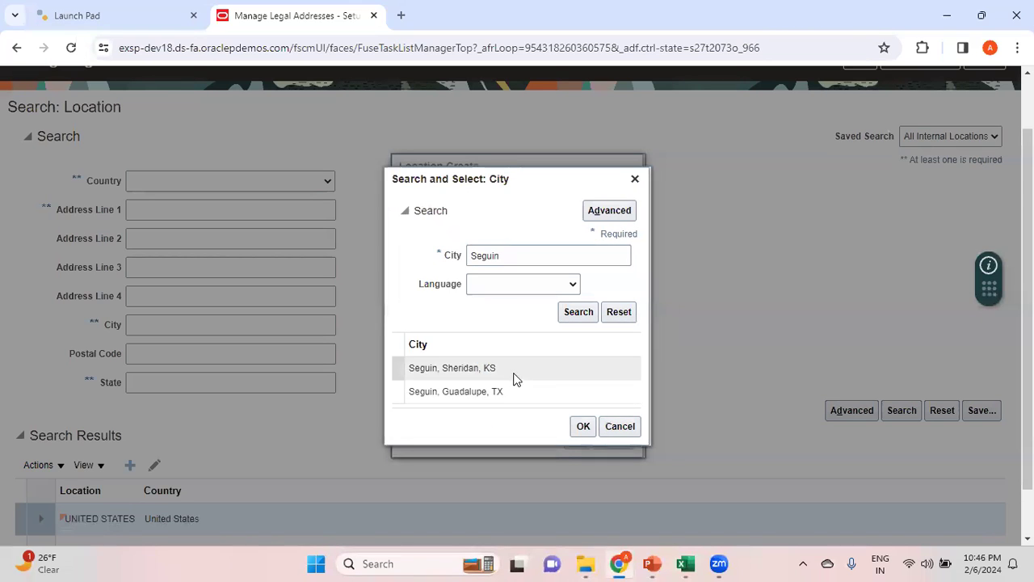
click(512, 393)
click(589, 430)
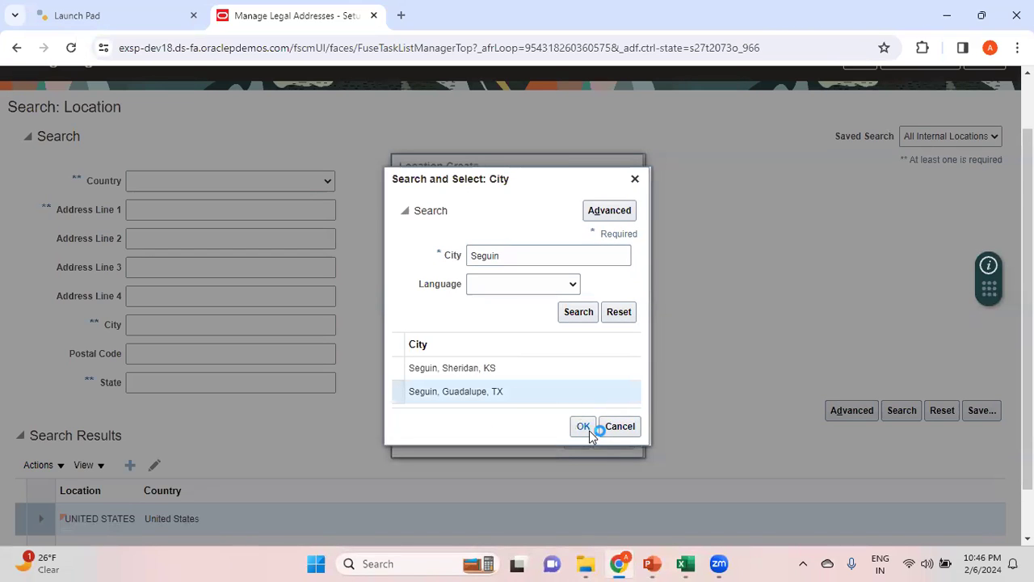
Enter the postal code from the second address in the Excel notes, choose the matching entry and confirm the location
key(alt+Tab)
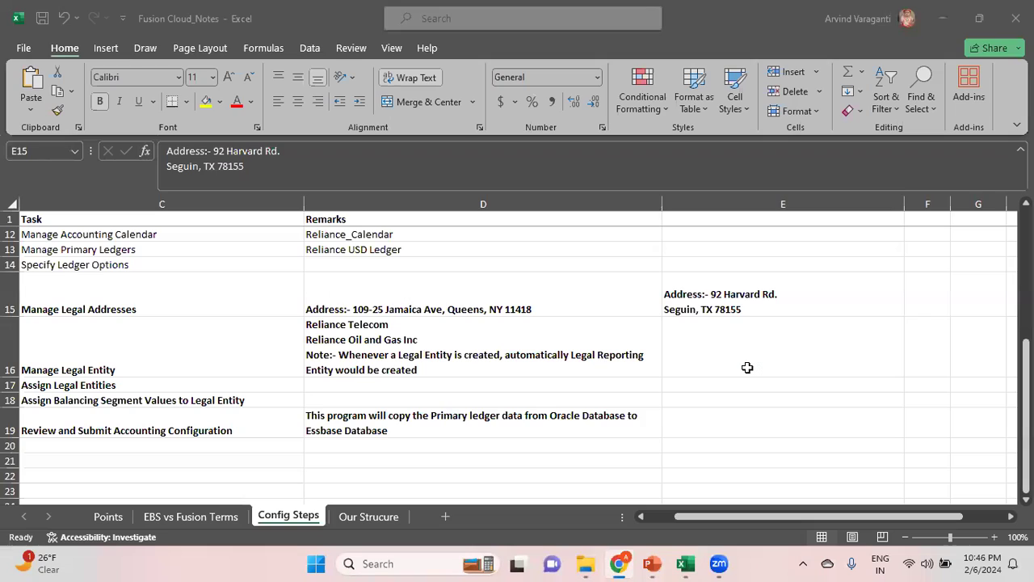
key(alt+Tab)
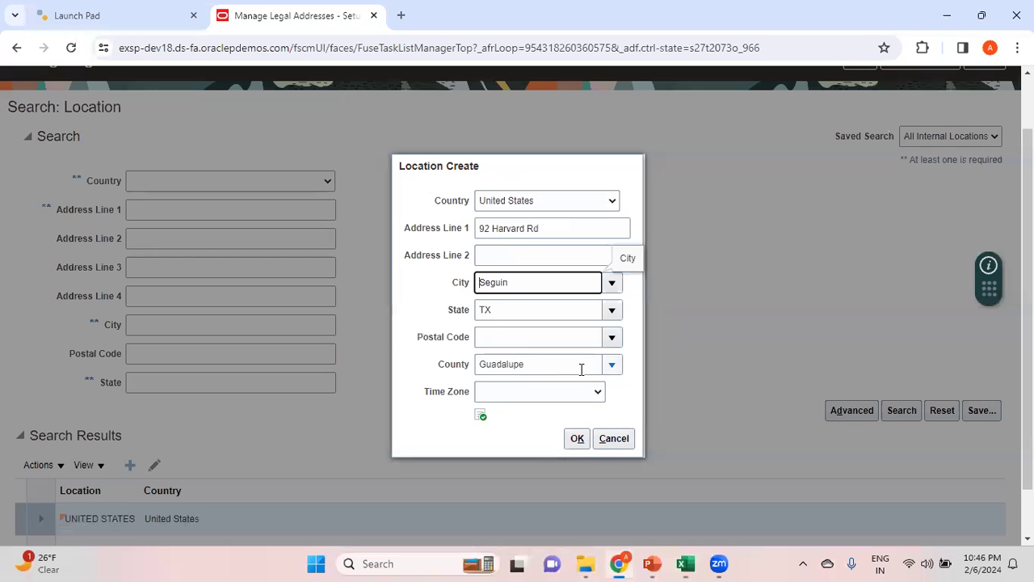
click(517, 337)
text(78155)
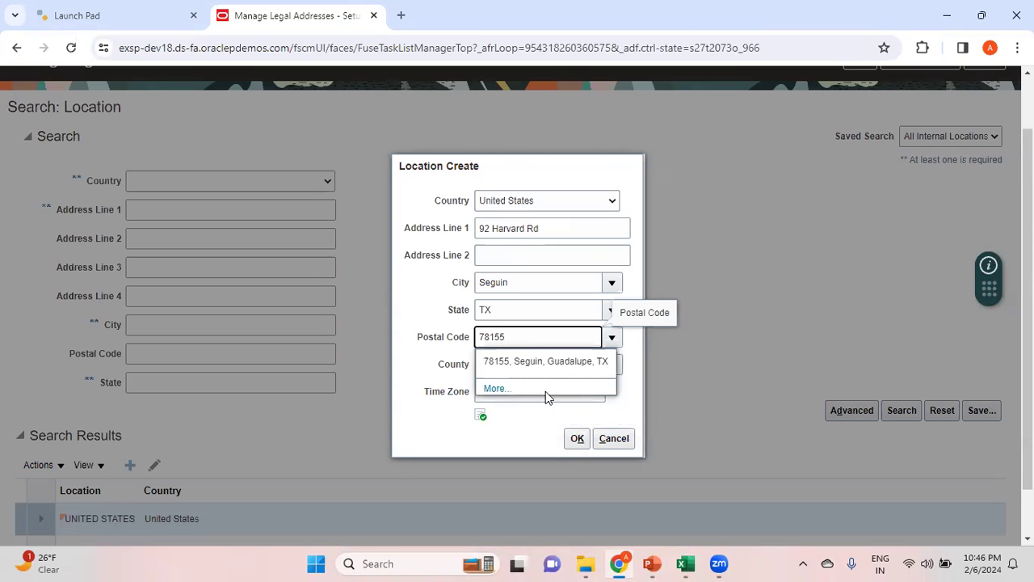
click(573, 368)
click(577, 439)
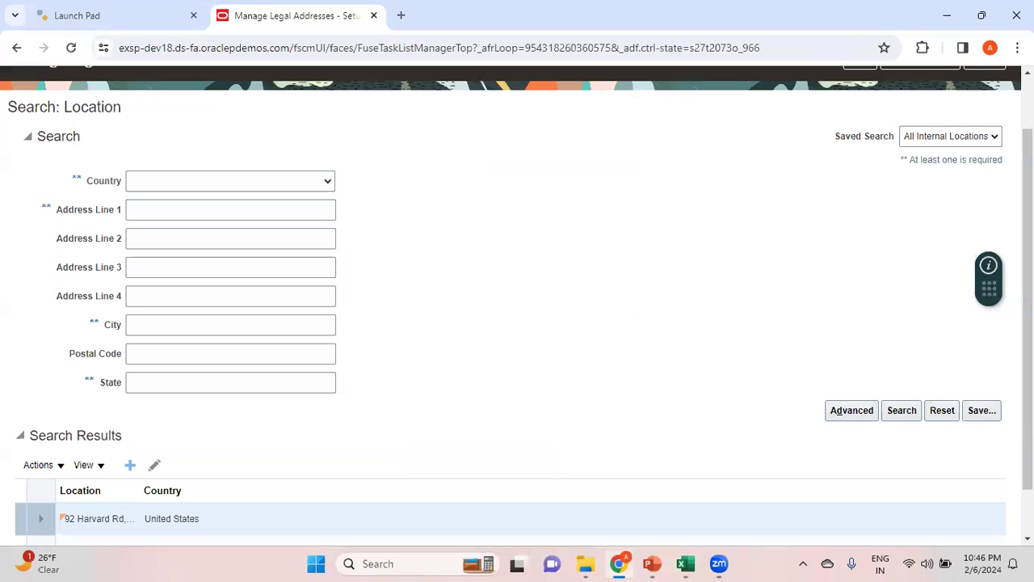
Save the new legal addresses and close the Manage Legal Addresses task
scroll(517, 307, down, 1)
scroll(517, 307, up, 2)
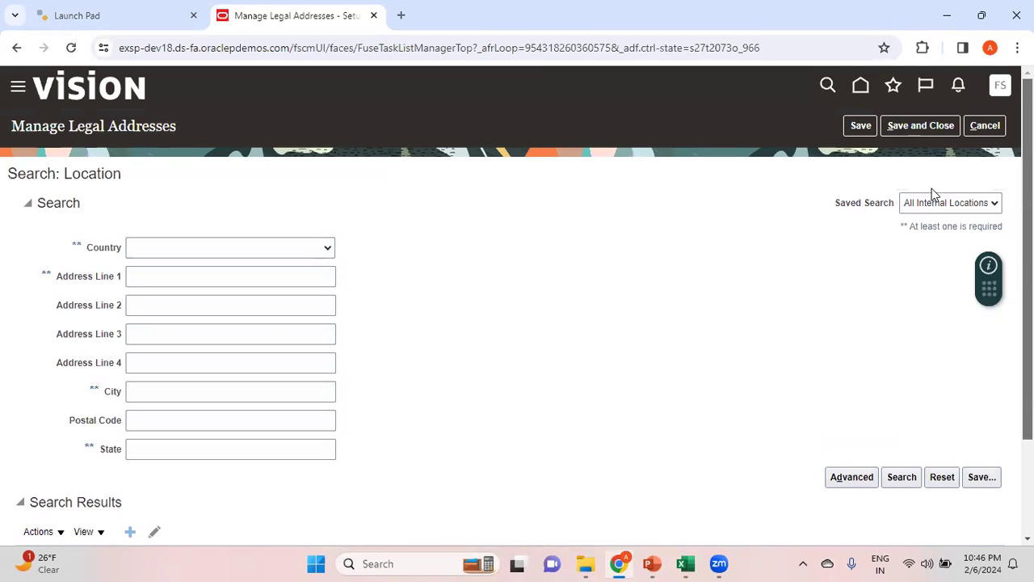
click(921, 126)
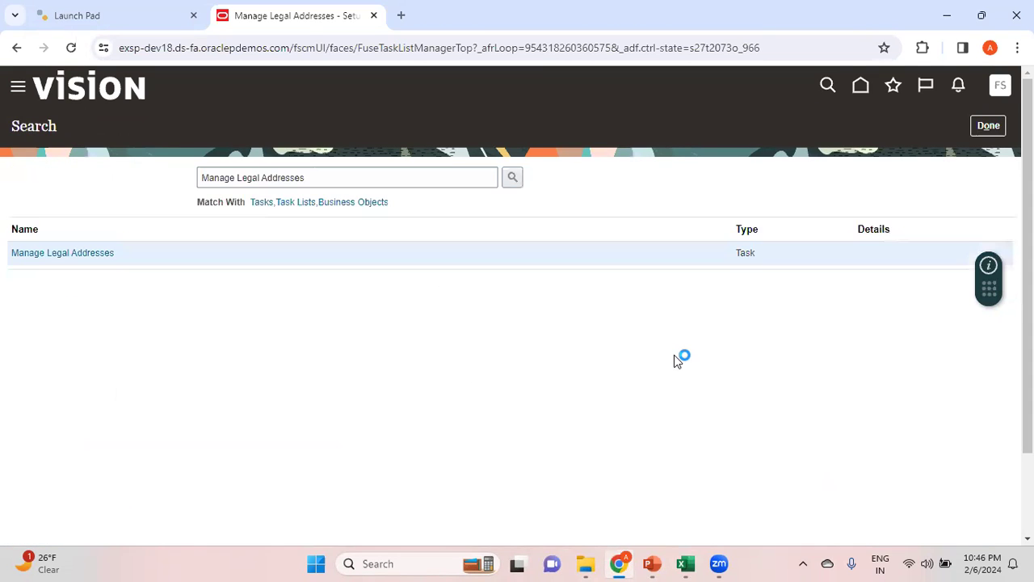
Switch to the Excel notes and examine the Create Legal Address and Create Legal Entity rows with their tasks and remarks
key(alt+Tab)
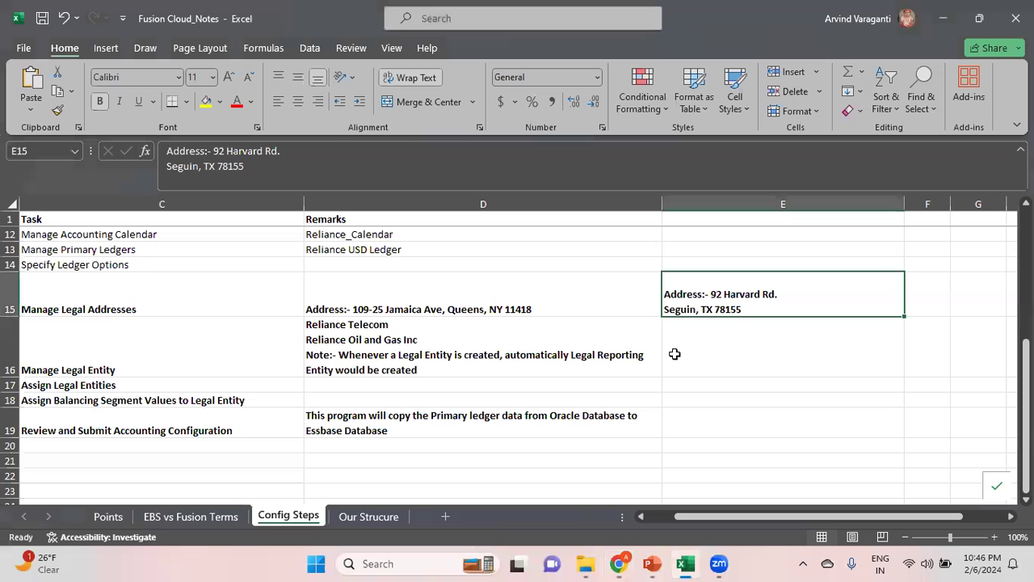
click(415, 300)
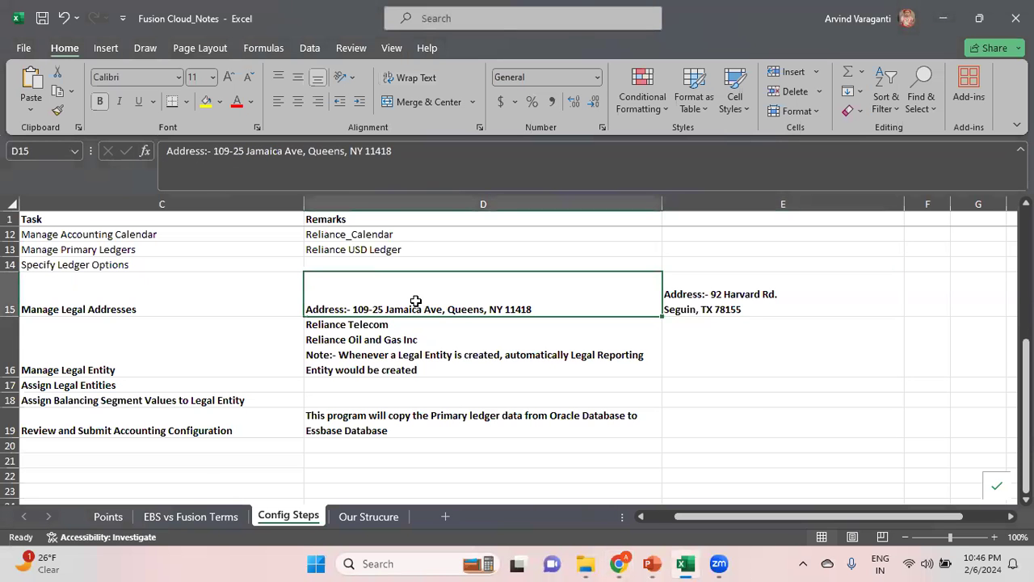
key(Left)
key(Left)
key(Left)
key(Right)
key(Right)
key(Down)
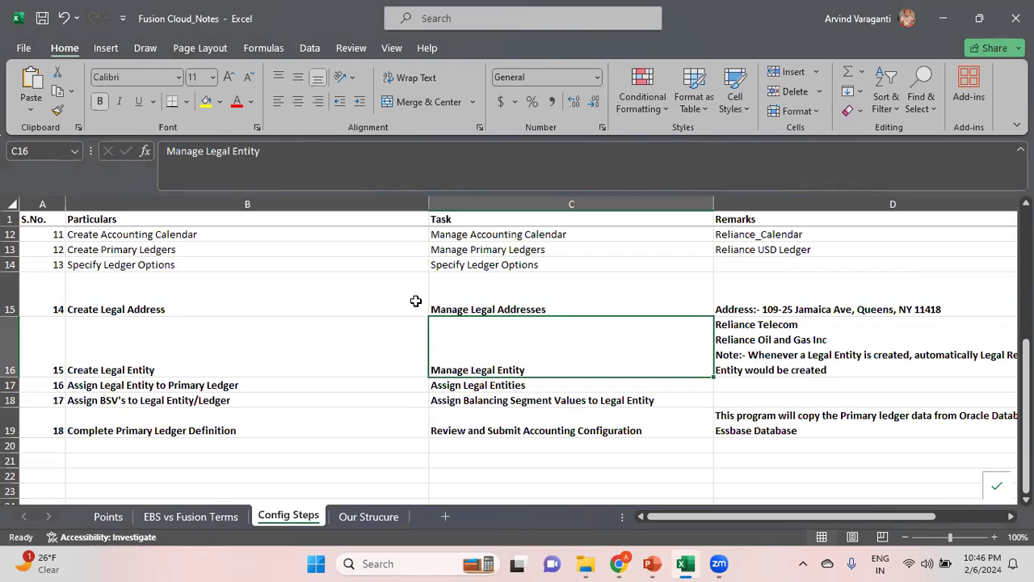
key(Up)
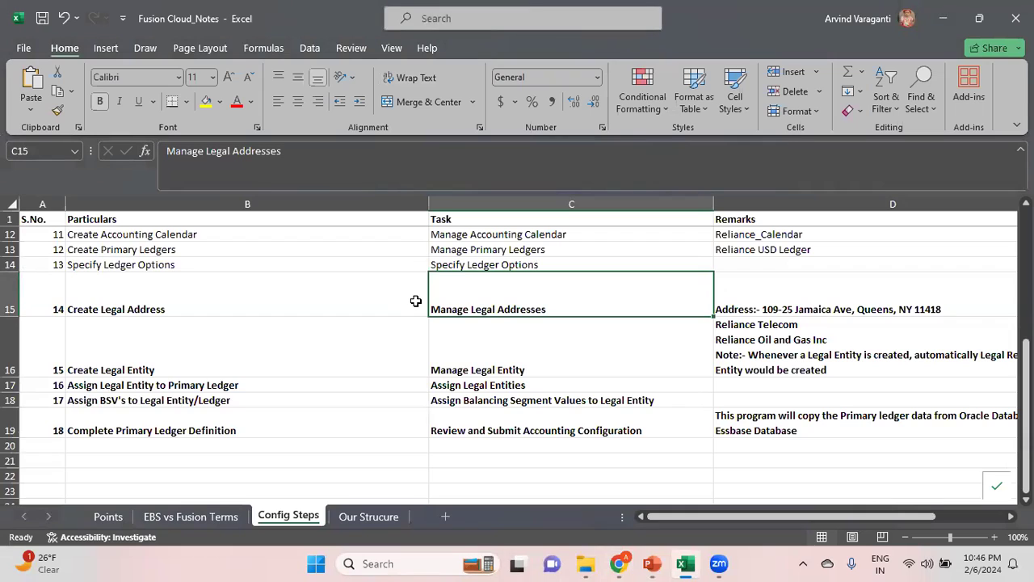
Copy the Manage Legal Entity task name from the Excel notes, search for it in Chrome and open the task to create an entity
key(Down)
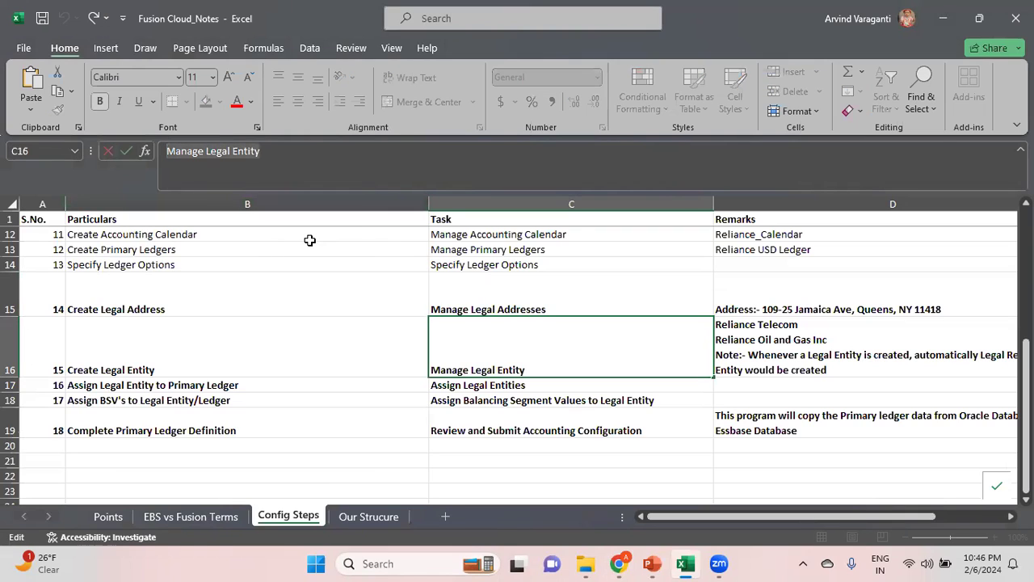
key(alt+Tab)
click(333, 178)
key(ctrl+a)
text(Manage Legal Entity)
click(513, 177)
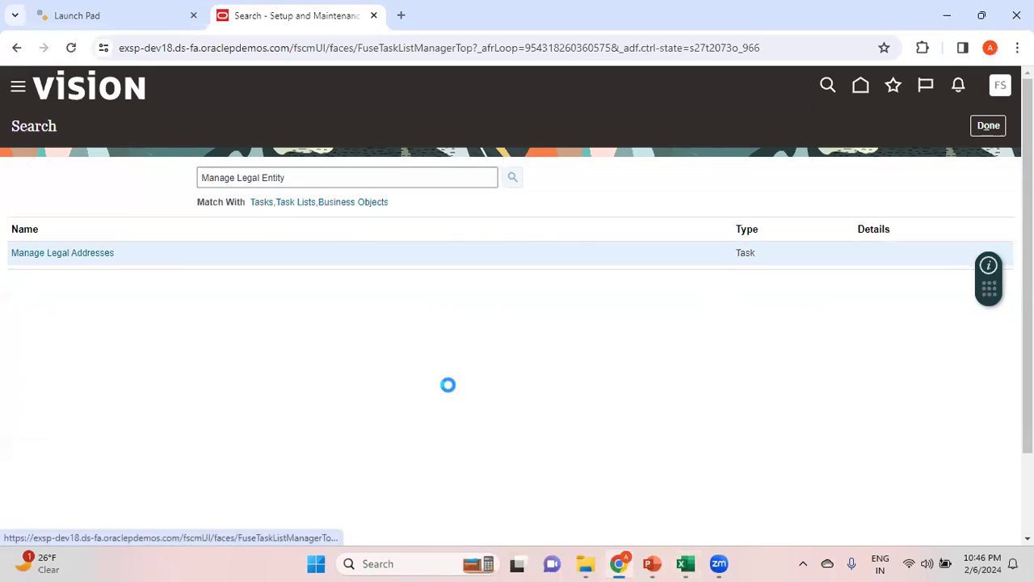
click(83, 255)
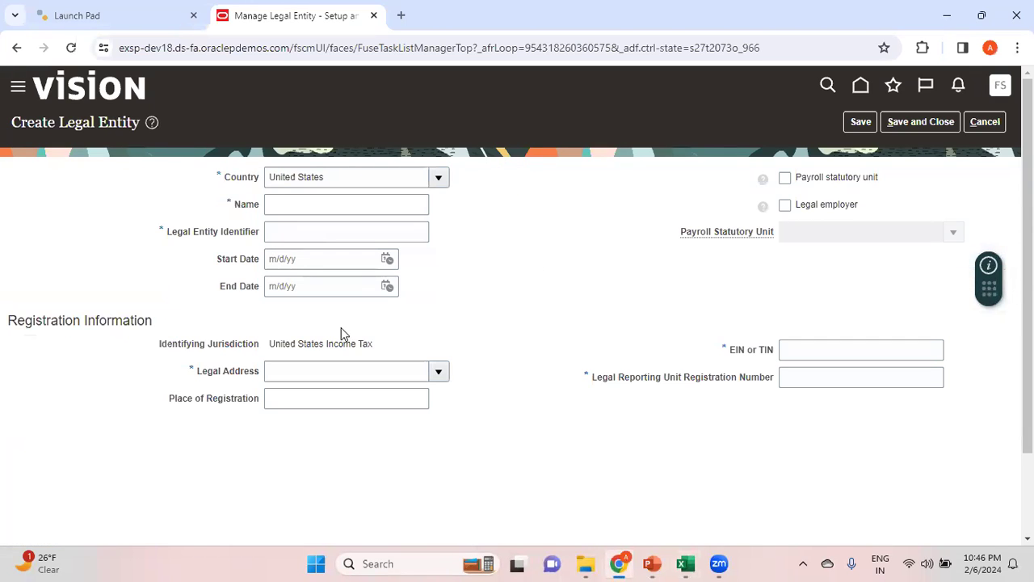
Name the new legal entity Reliance Telecomm, based on the Excel notes, and set its Legal Entity Identifier to RT123456
click(299, 207)
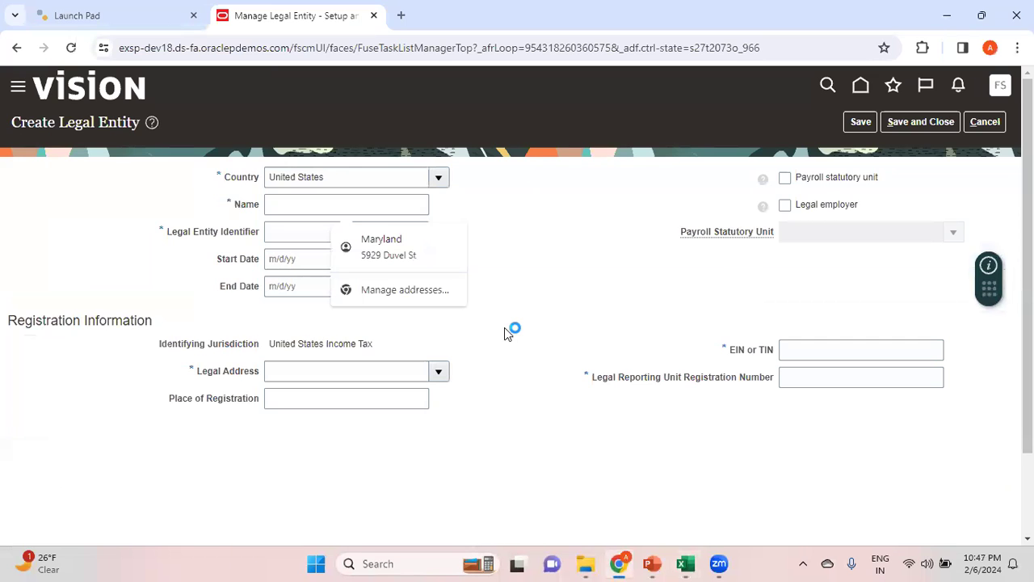
key(alt+Tab)
click(778, 353)
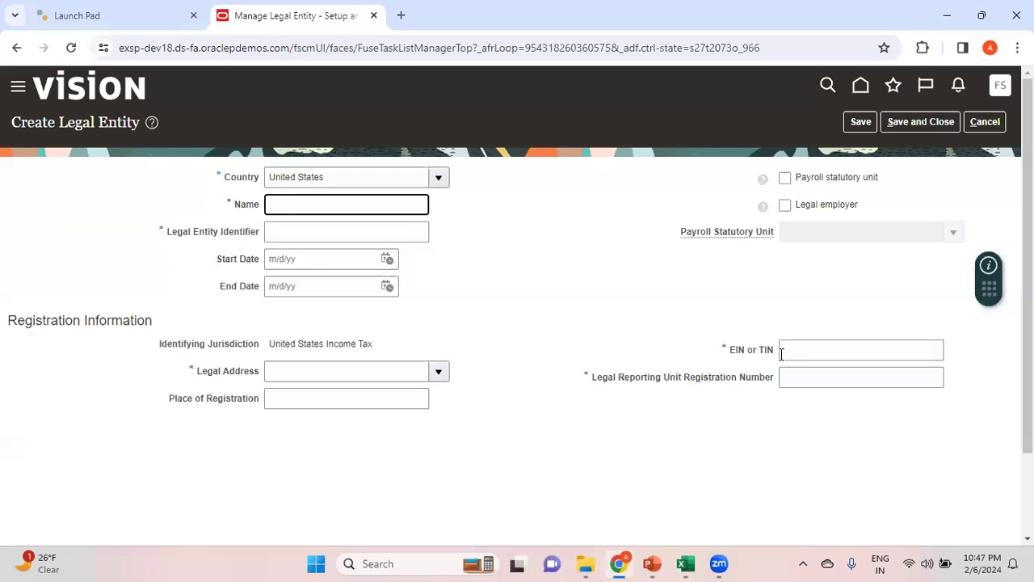
text(e Telecomm)
key(Tab)
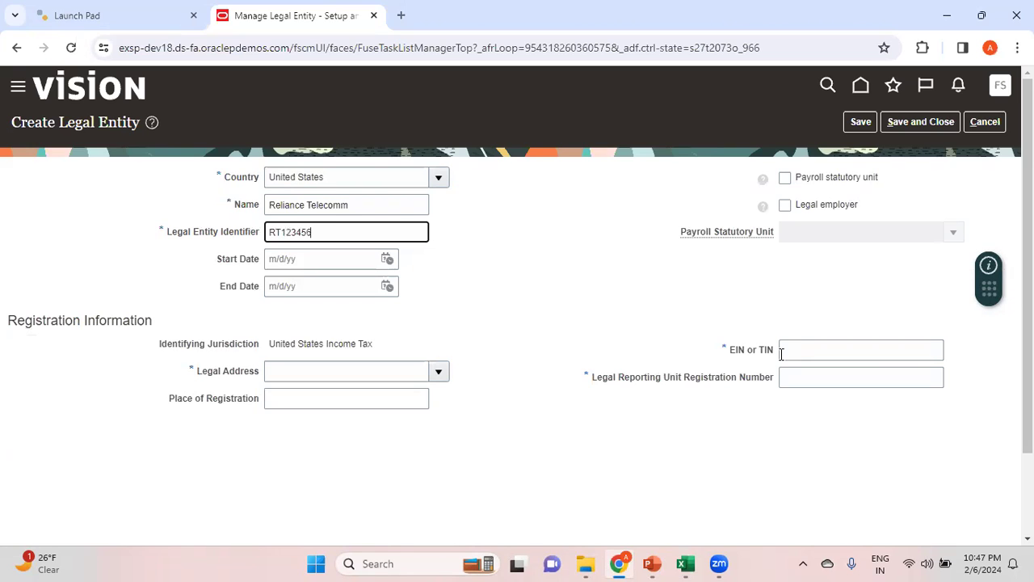
click(619, 307)
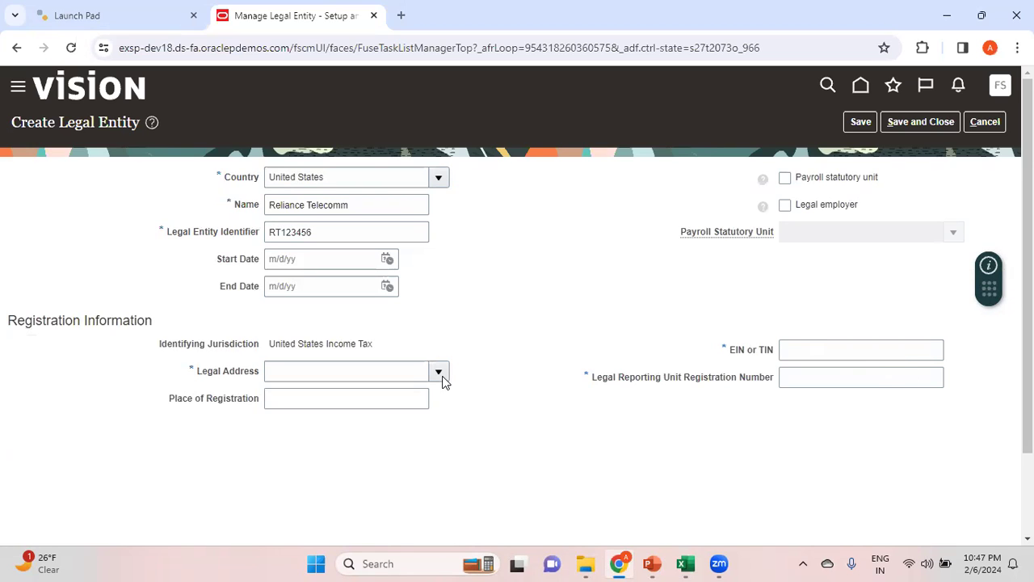
Search the legal addresses by the street number of the first address in the Excel notes and assign the match to the entity
key(alt+Tab)
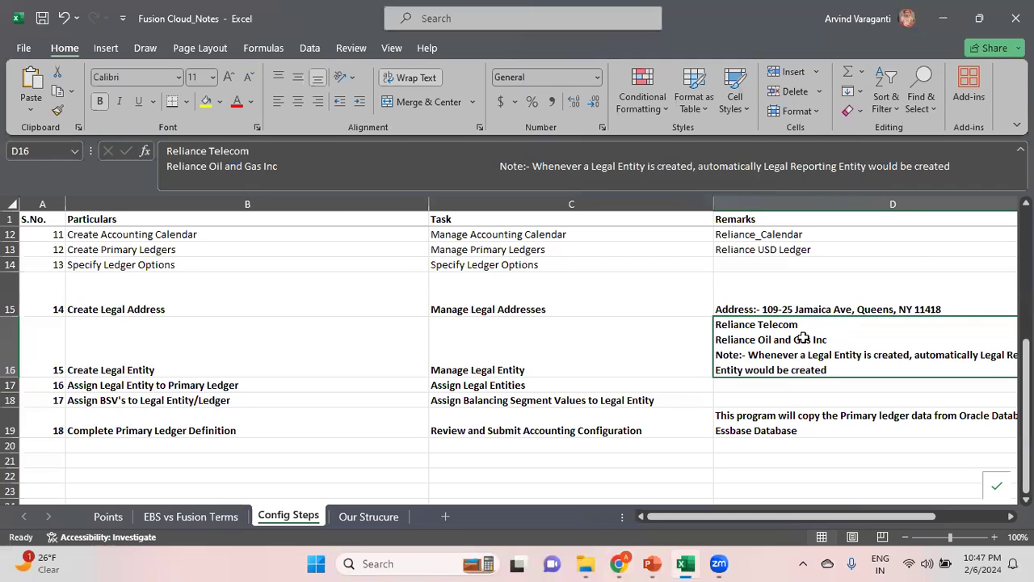
key(alt+Tab)
click(442, 375)
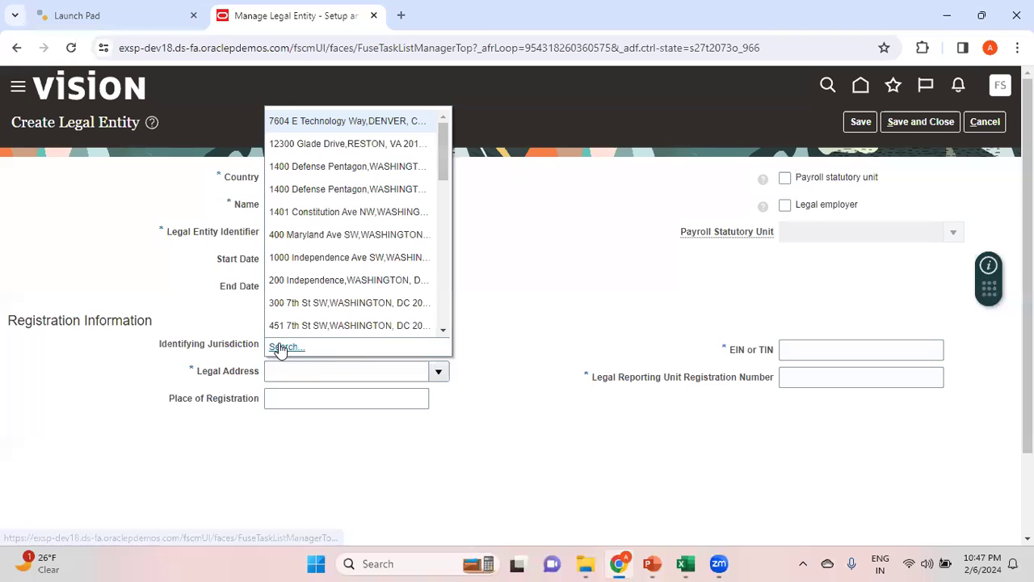
click(278, 348)
click(511, 252)
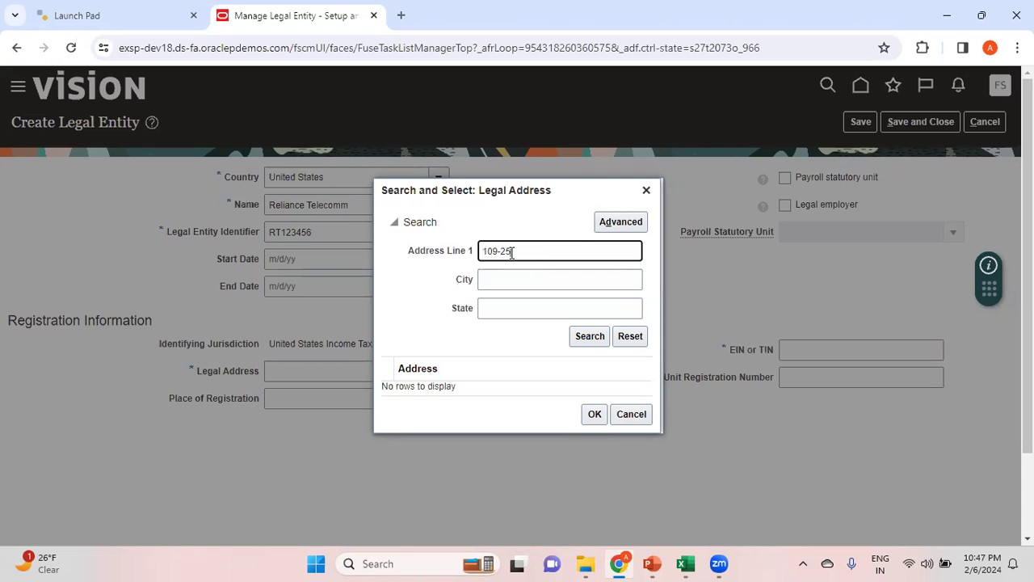
click(588, 339)
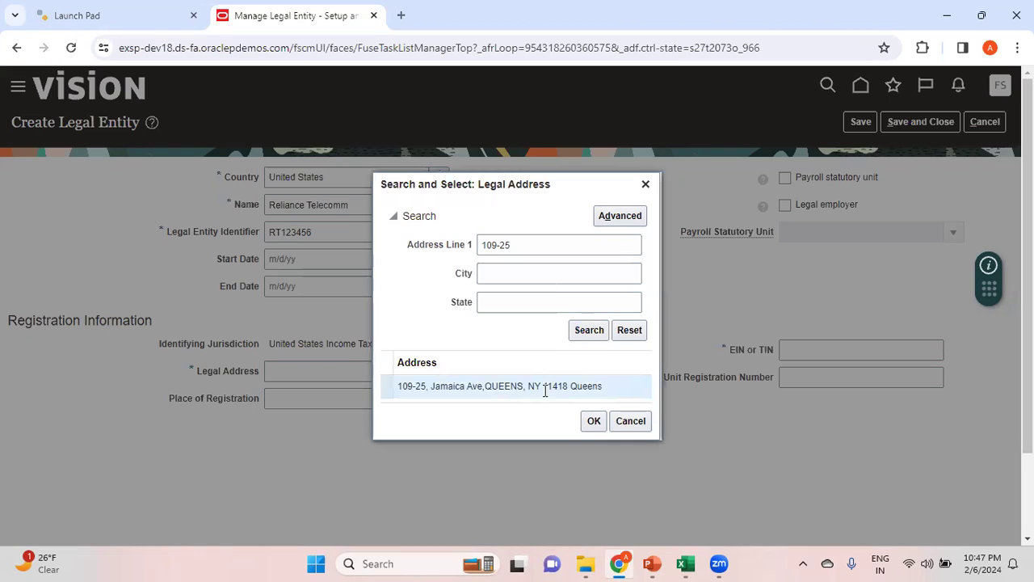
click(594, 420)
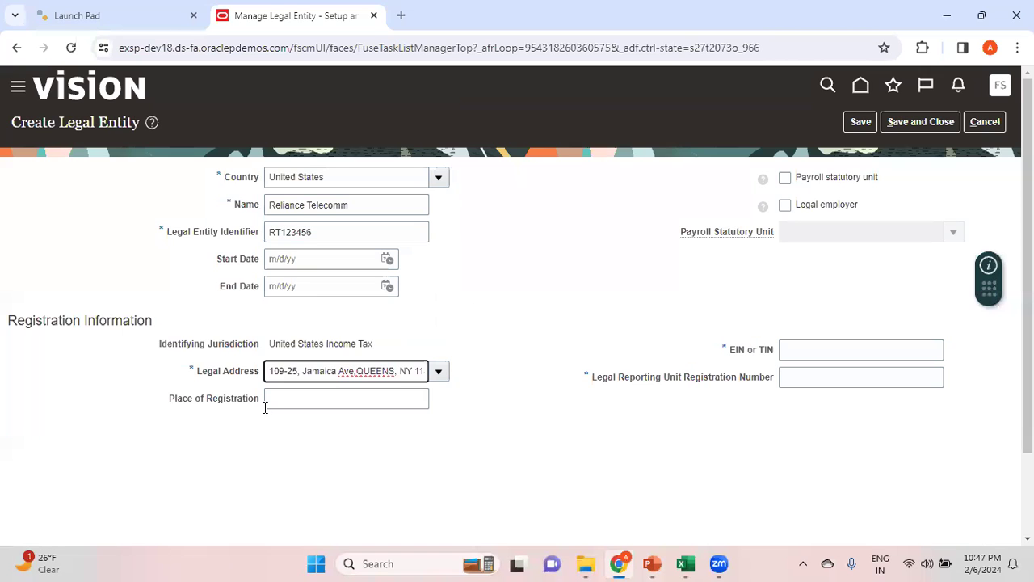
Mark the legal entity as both a payroll statutory unit and a legal employer
click(785, 179)
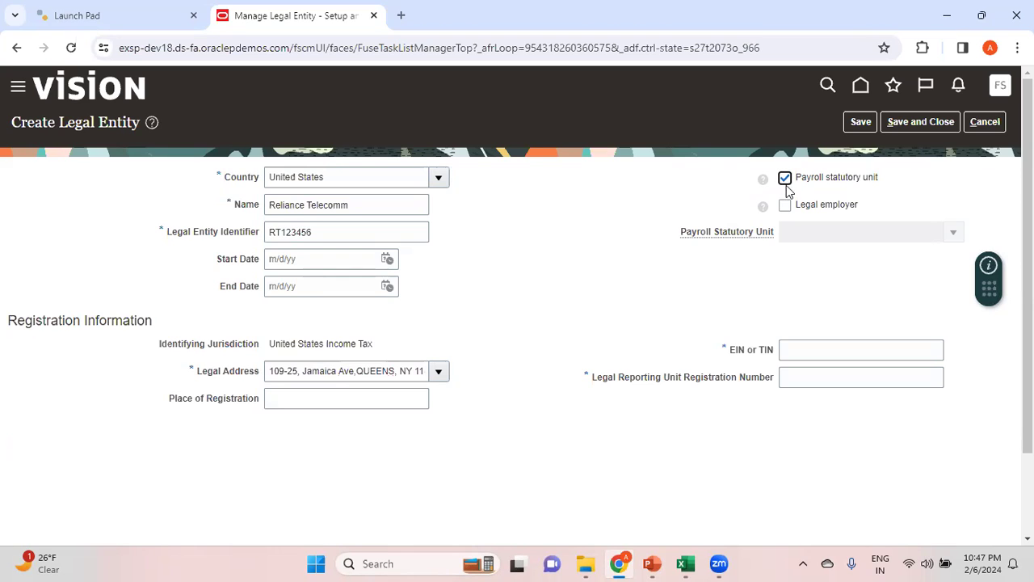
click(784, 205)
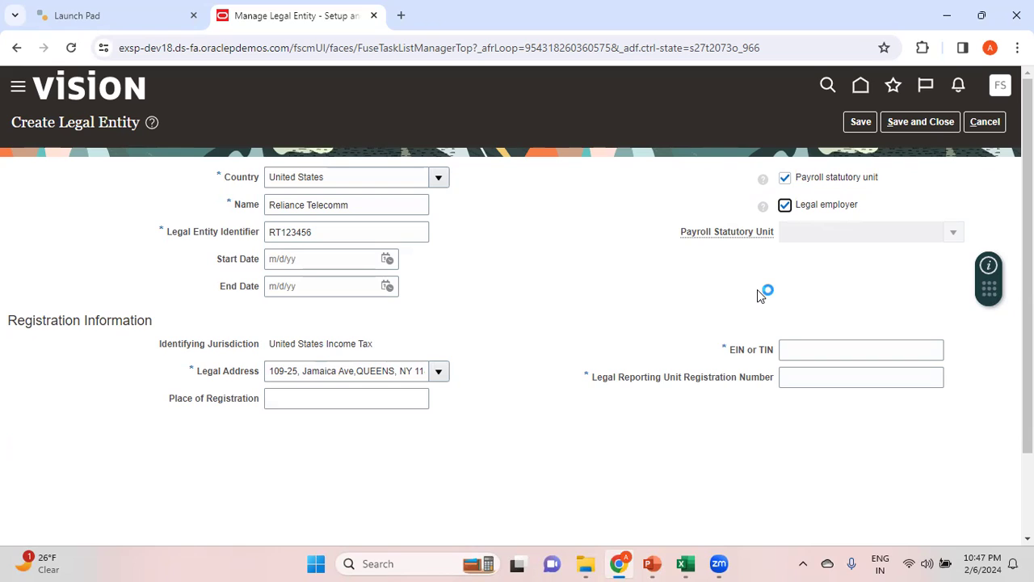
Clear the Payroll statutory unit option, view the list of available payroll statutory units, and enable the option again
click(785, 178)
click(953, 234)
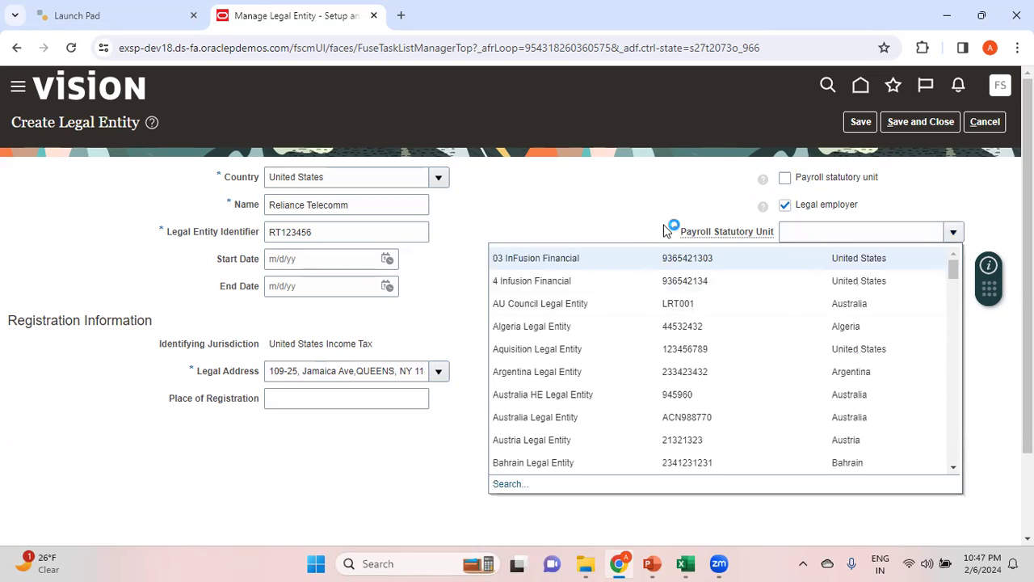
click(617, 212)
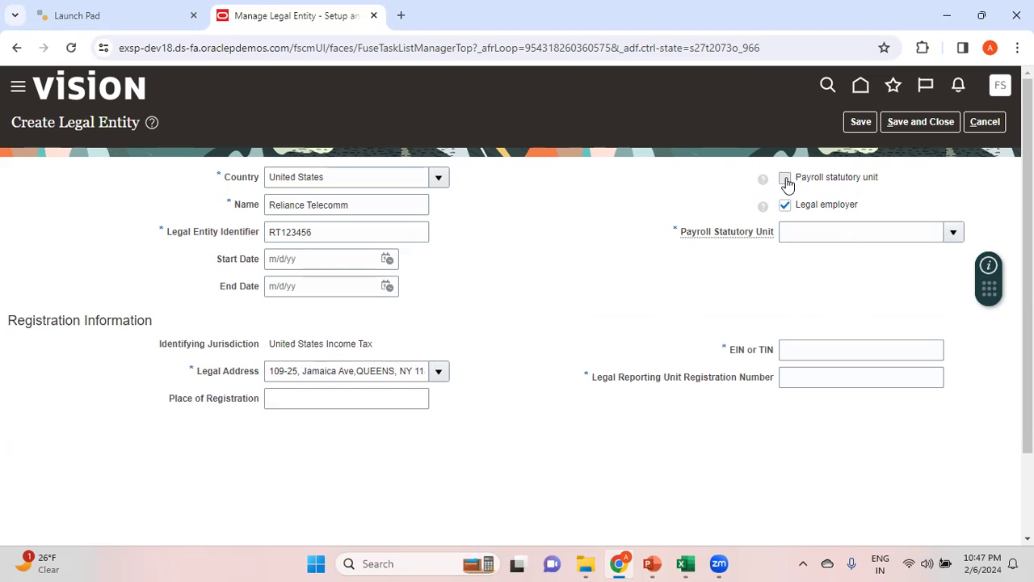
click(785, 178)
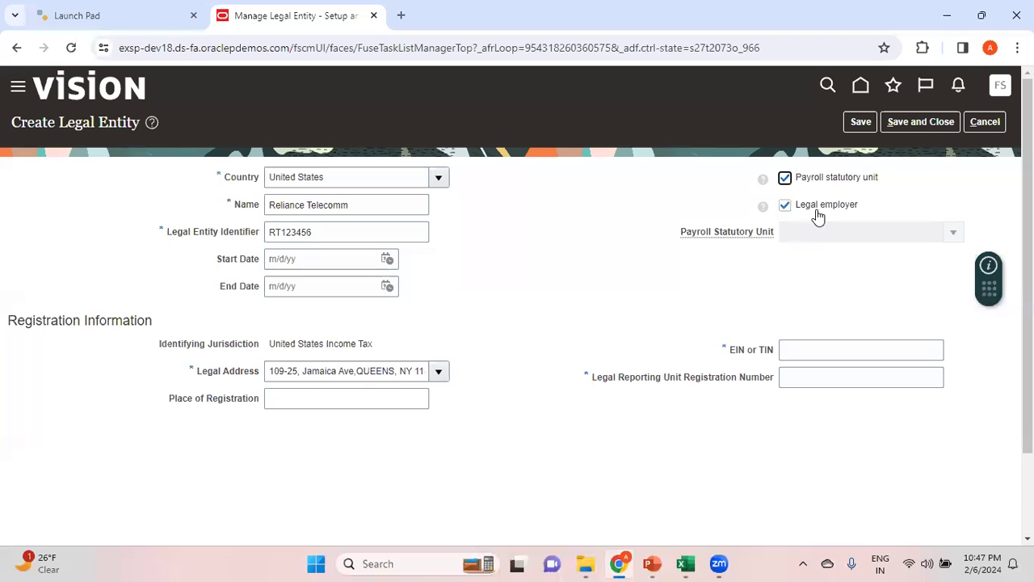
Enter the entity's tax identification number as its EIN or TIN
click(805, 350)
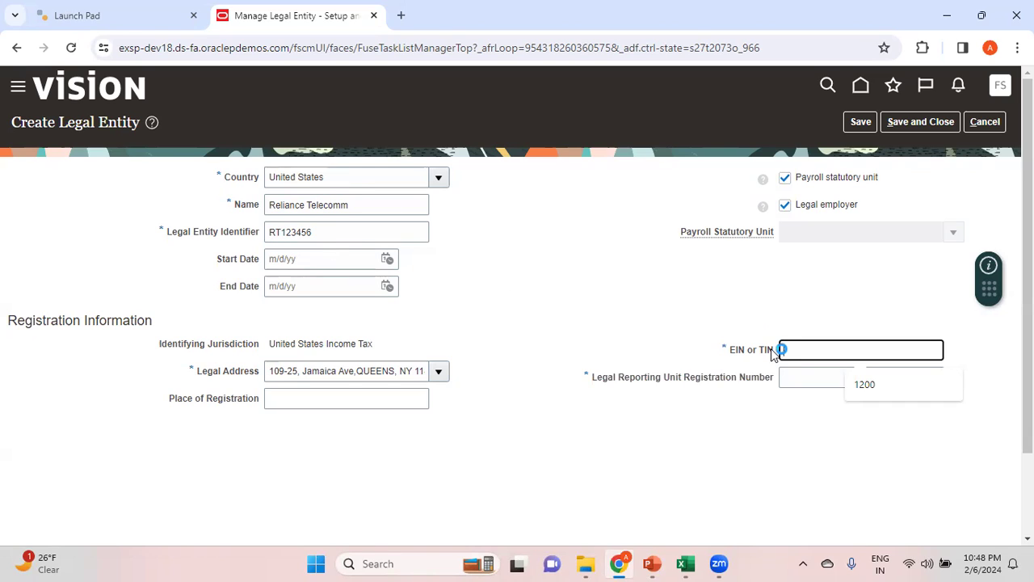
text(23456)
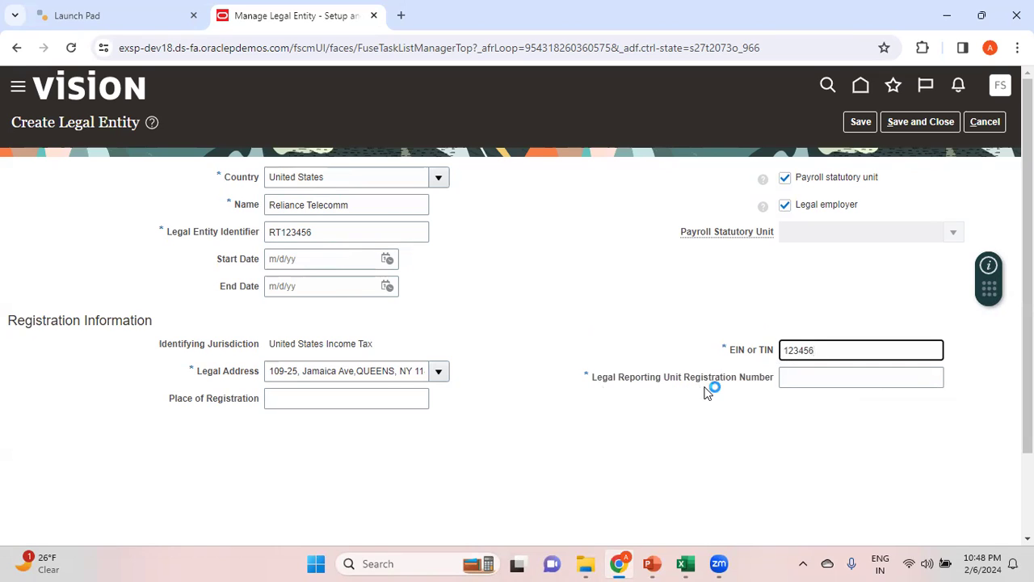
Enter the legal entity's Legal Reporting Unit Registration Number
click(798, 377)
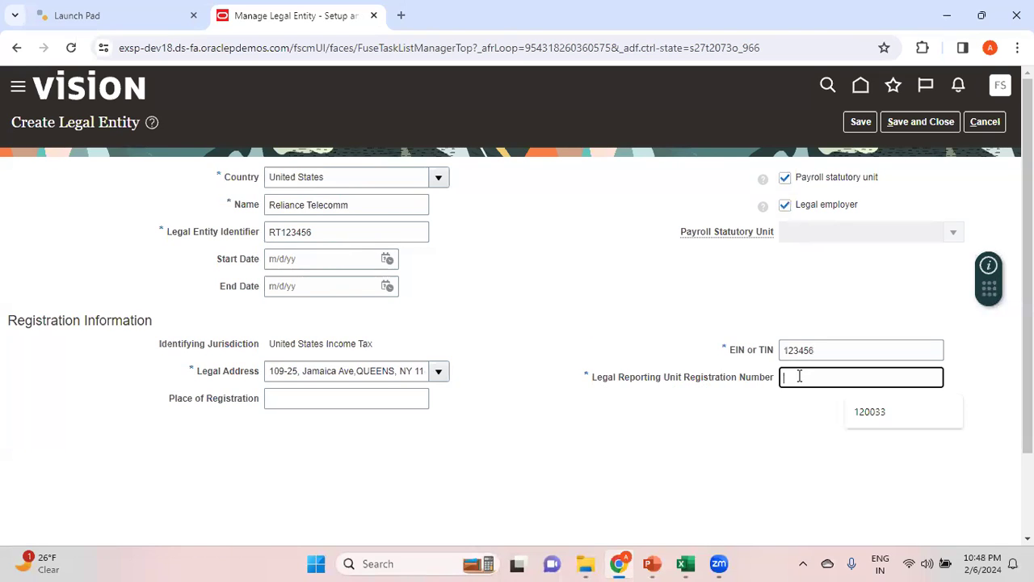
text(12345600)
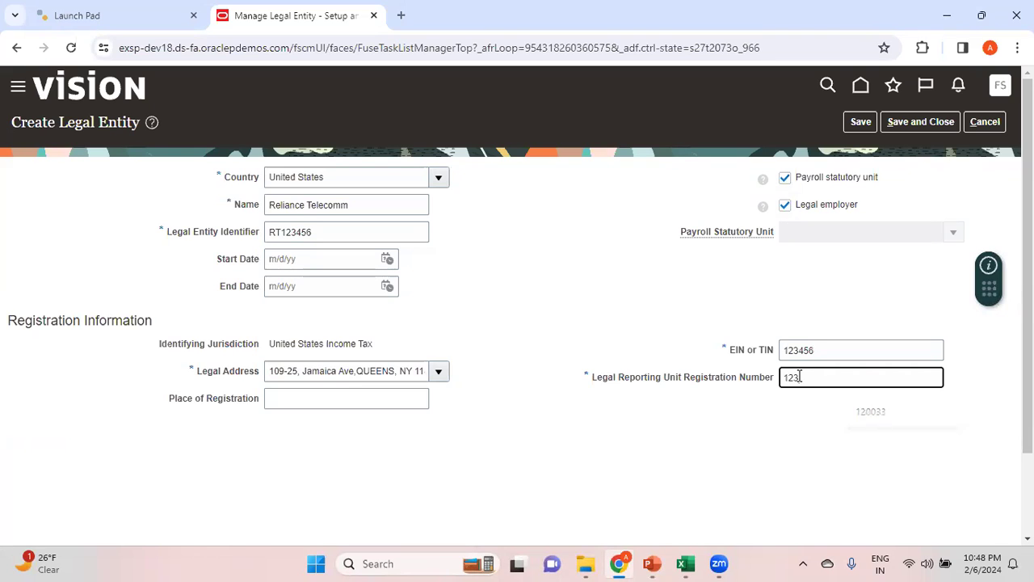
click(685, 304)
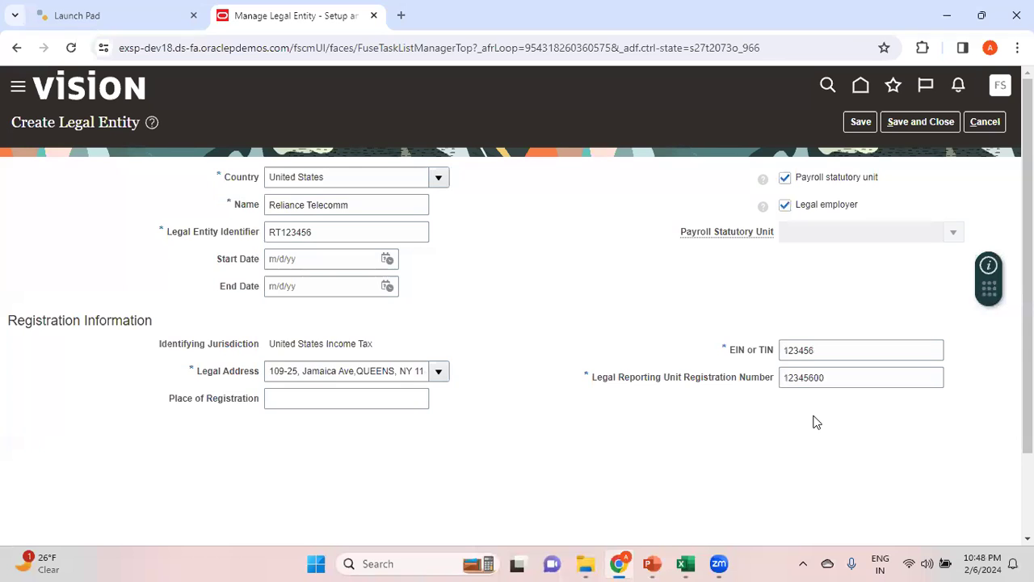
In the Excel notes, append the labelled EIN to the Reliance Telecom line in the Manage Legal Entity remarks
key(alt+Tab)
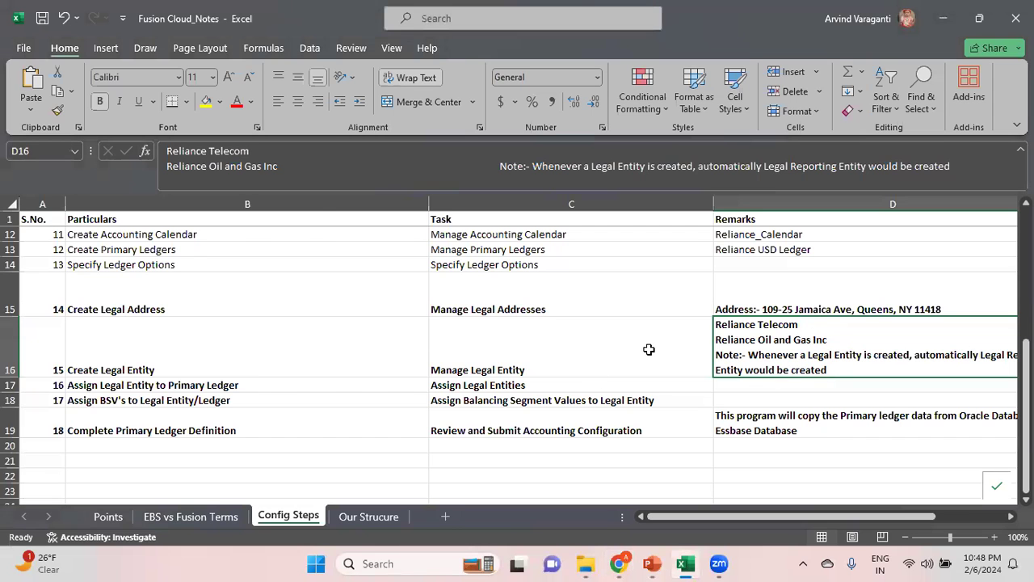
key(alt+Tab)
key(alt+Tab)
double_click(806, 325)
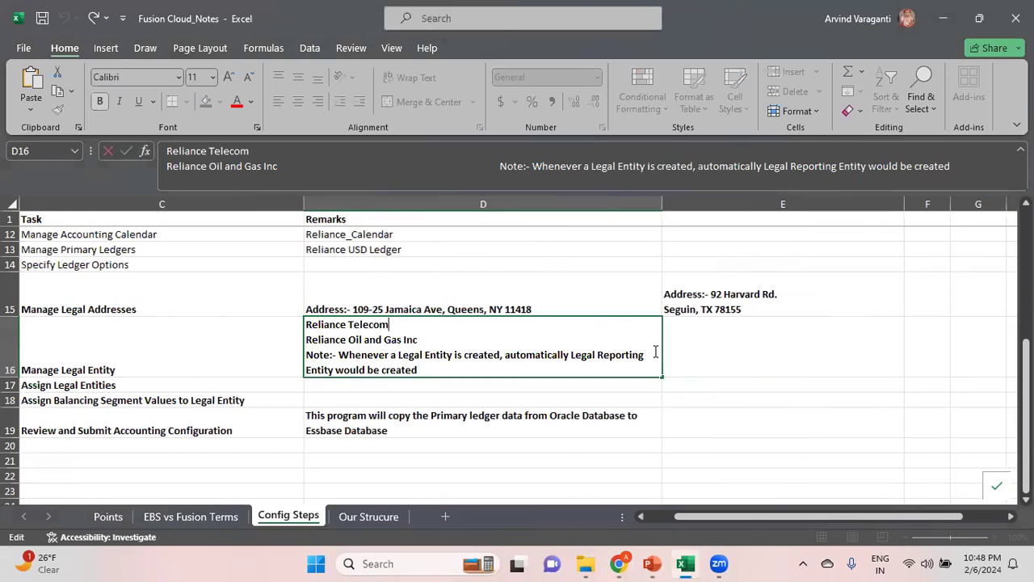
text(- EIN:- 123456)
key(Return)
key(Up)
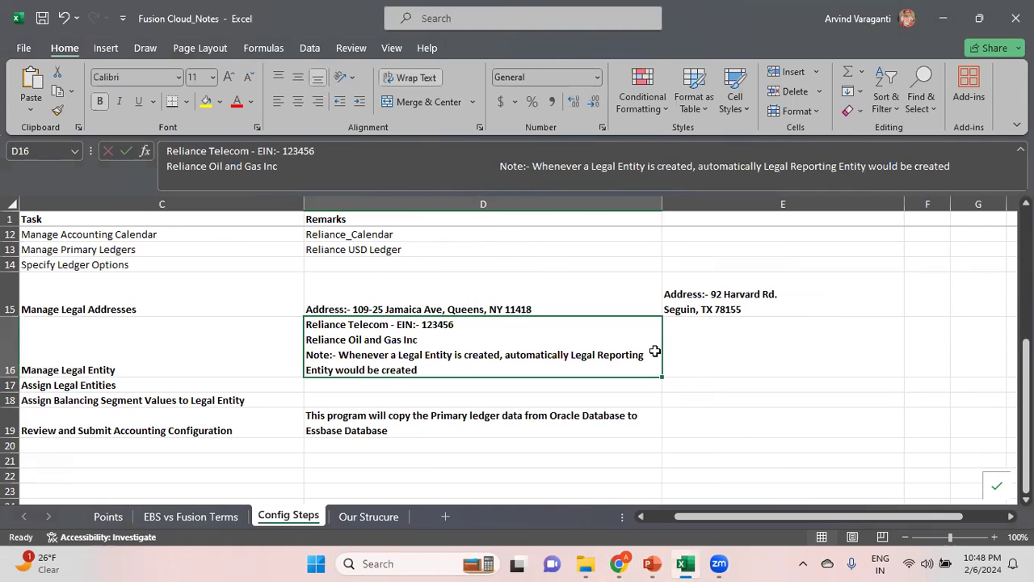
Save and close the Reliance Telecomm legal entity in Oracle Fusion, and reopen the Manage Legal Entity task
key(alt+Tab)
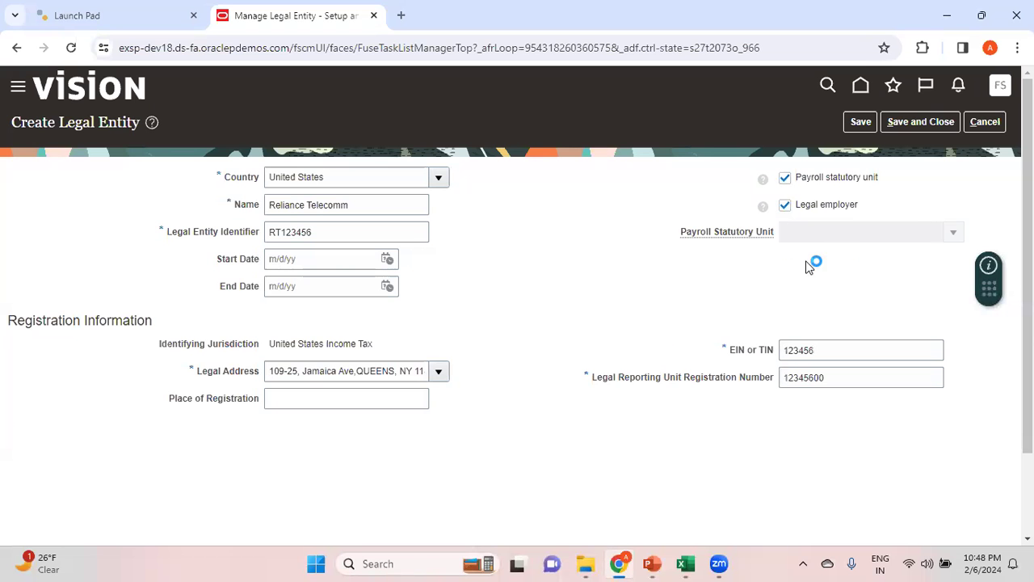
click(925, 124)
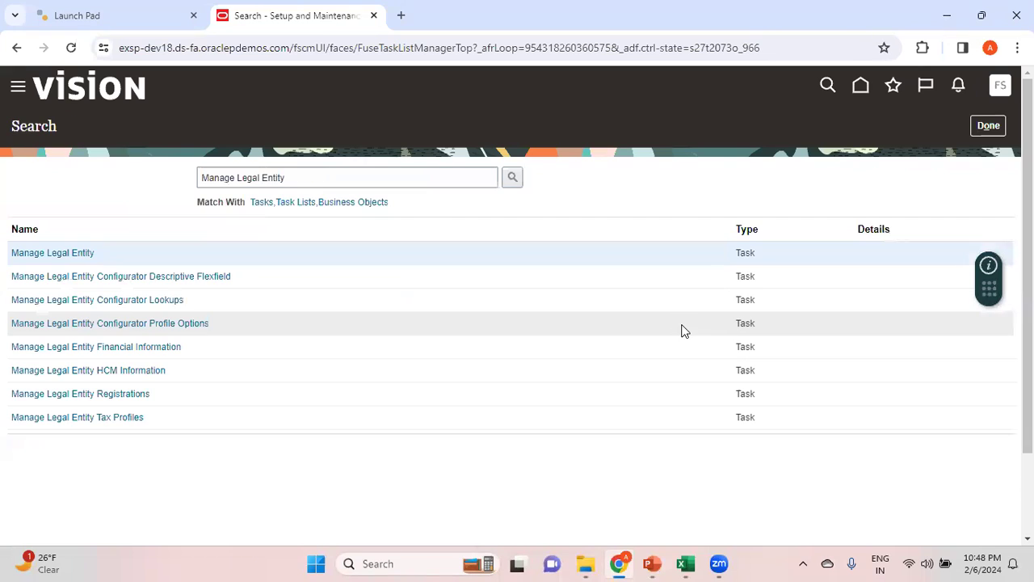
click(85, 255)
Name the new legal entity Reliance Oil and Gas Inc, as in the Excel notes, with the legal entity identifier ROG123456
key(alt+Tab)
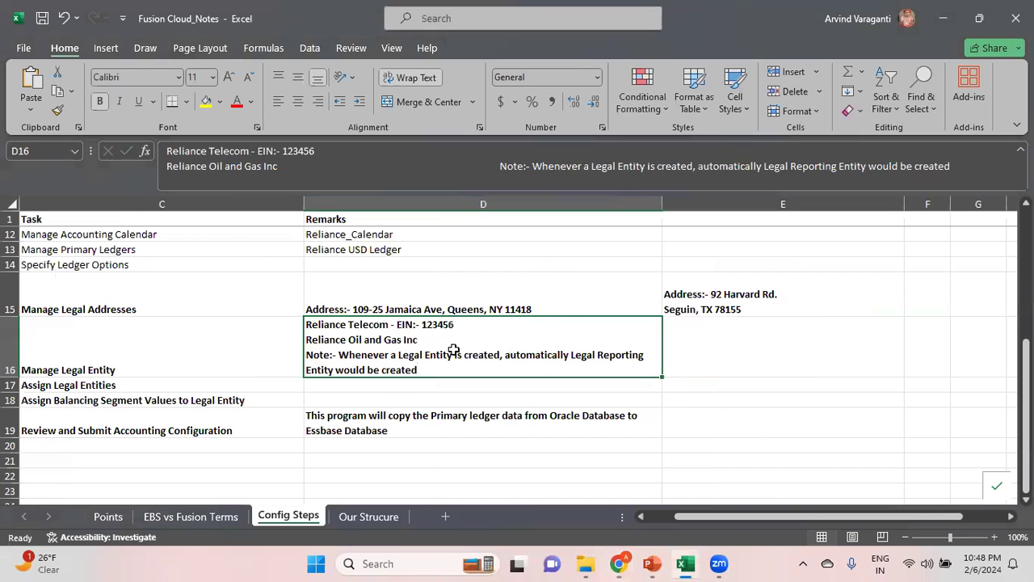
key(alt+Tab)
click(307, 206)
text(Reliance Oil and Gas Inc)
key(Tab)
text(ROG123456)
Search the legal addresses by the street line of the second address in the notes and assign the match to the entity
key(alt+Tab)
key(alt+Tab)
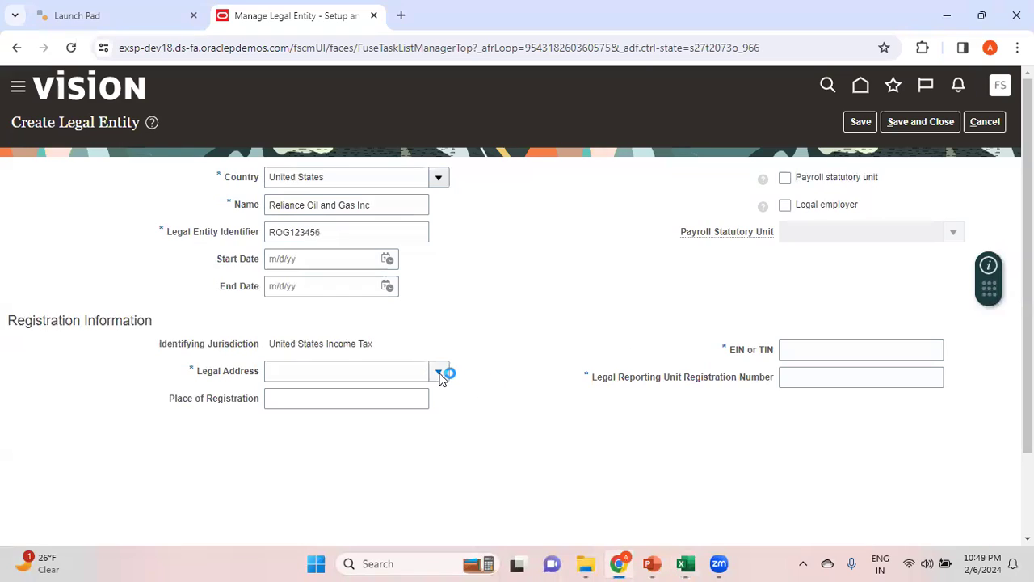
click(437, 371)
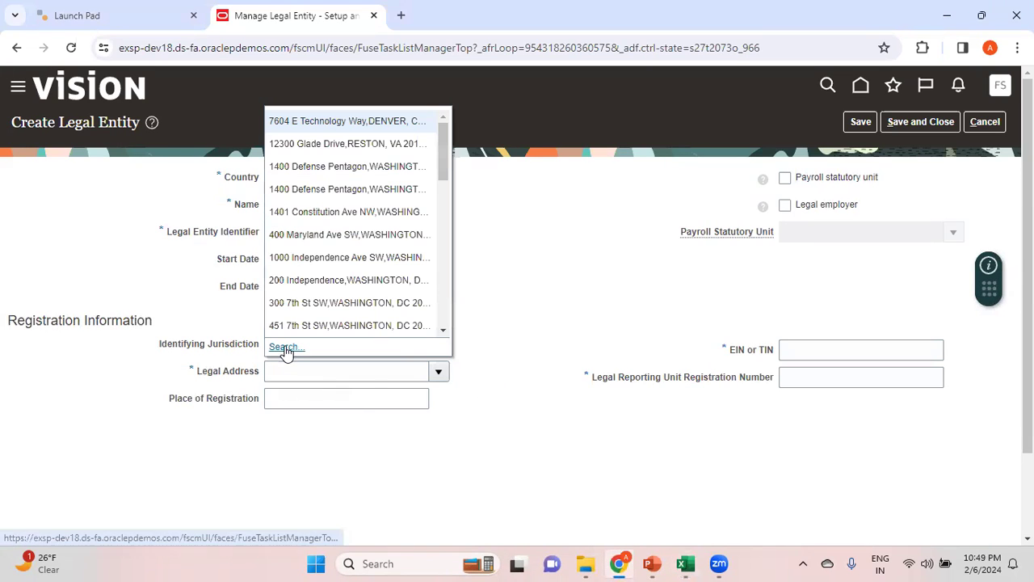
click(285, 345)
click(509, 250)
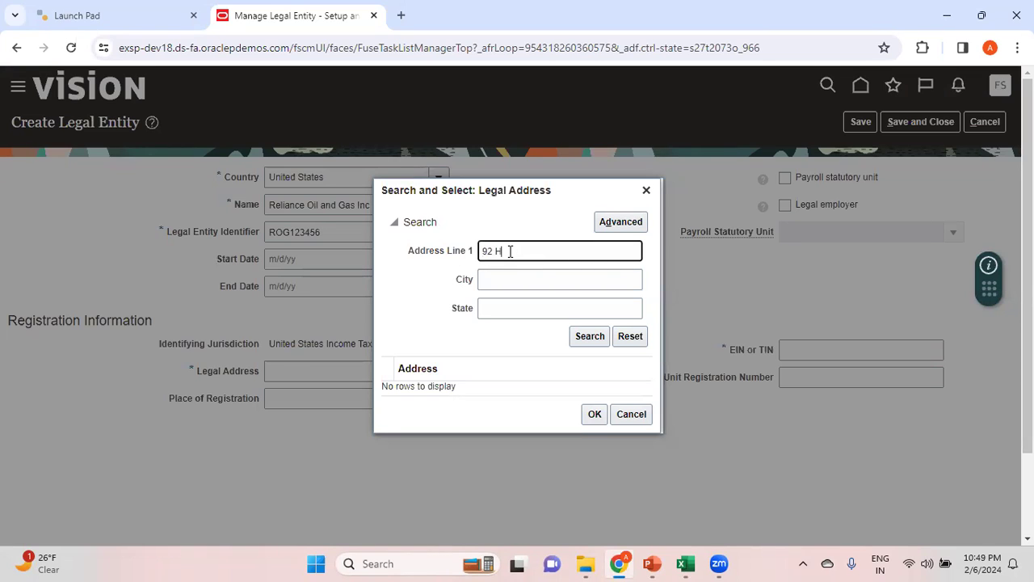
click(591, 336)
click(553, 393)
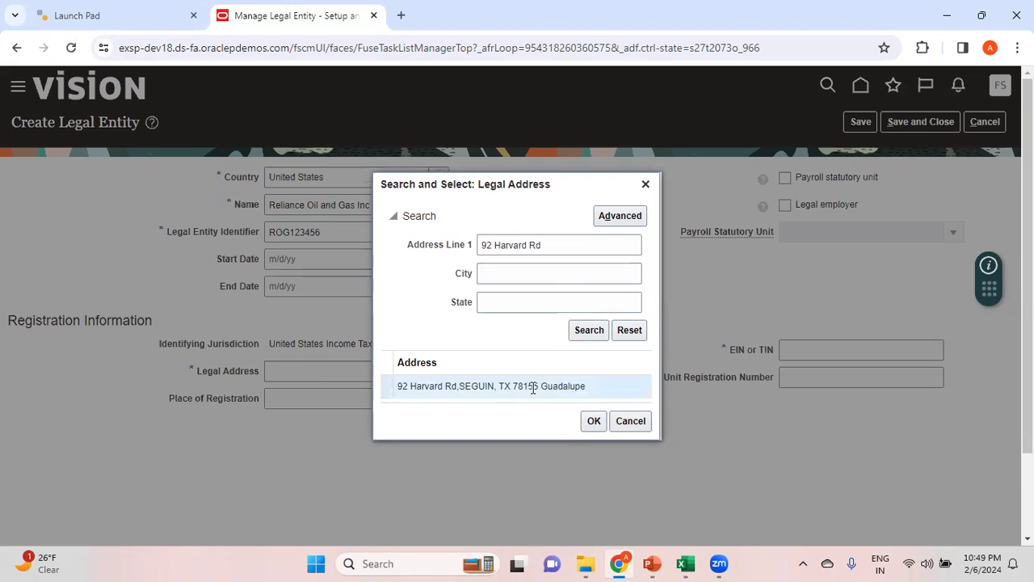
click(594, 426)
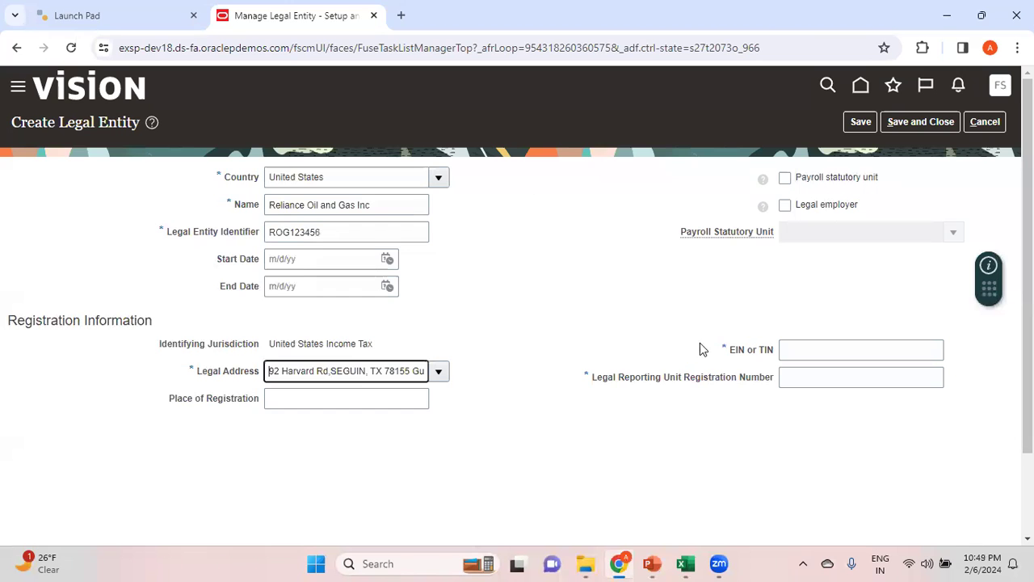
Mark the entity as a payroll statutory unit and legal employer, and enter its EIN or TIN
click(784, 178)
click(785, 205)
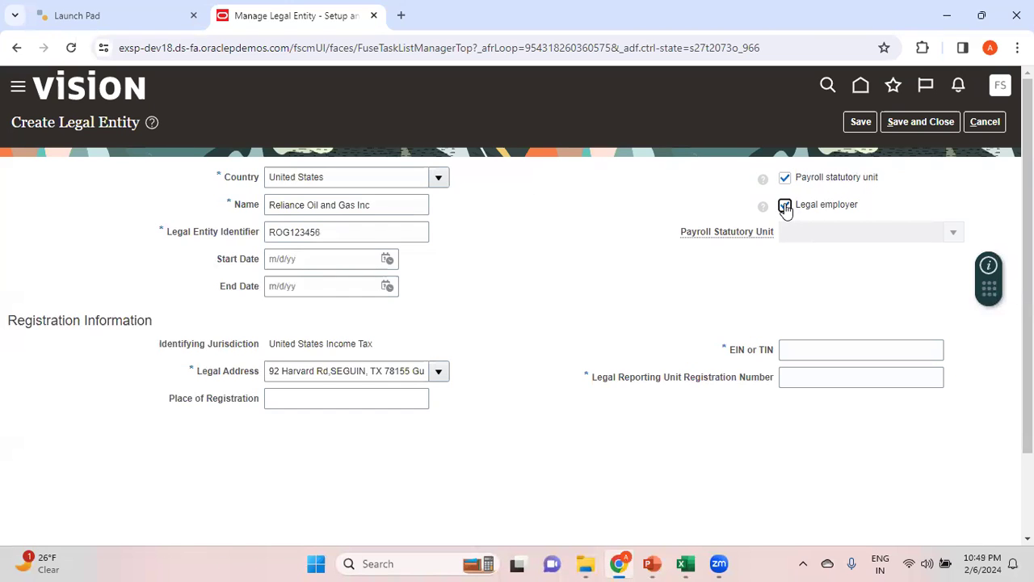
click(808, 350)
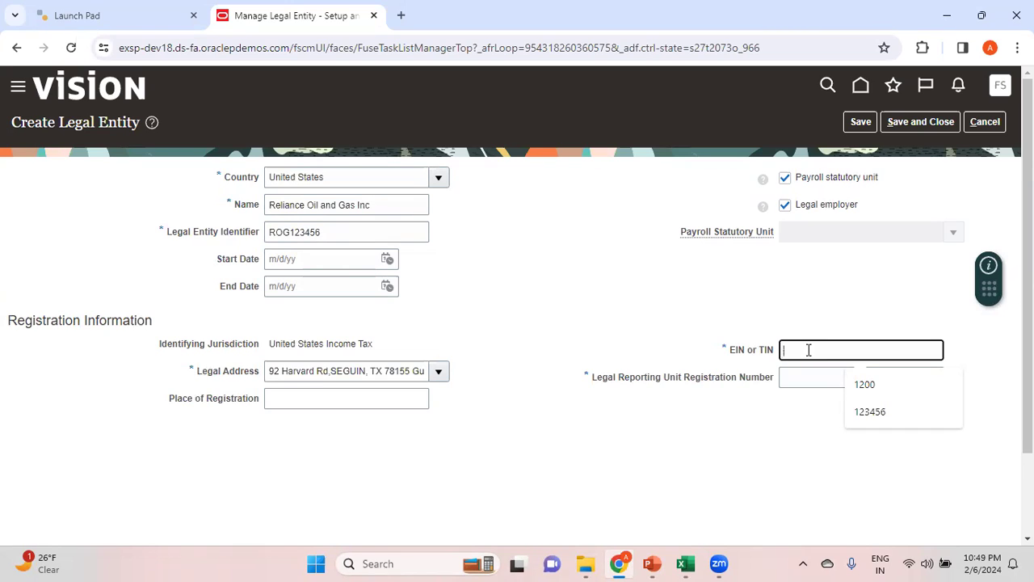
text(10000)
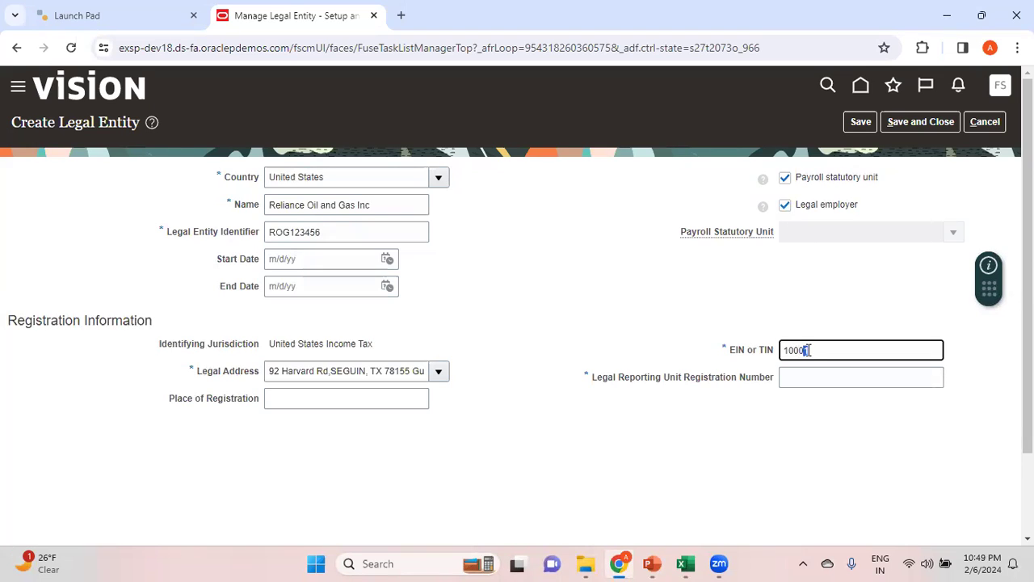
double_click(806, 350)
In the Excel notes, append the tax number labelled (EIN/TIN) to the Reliance Oil and Gas Inc line of the remarks
key(alt+Tab)
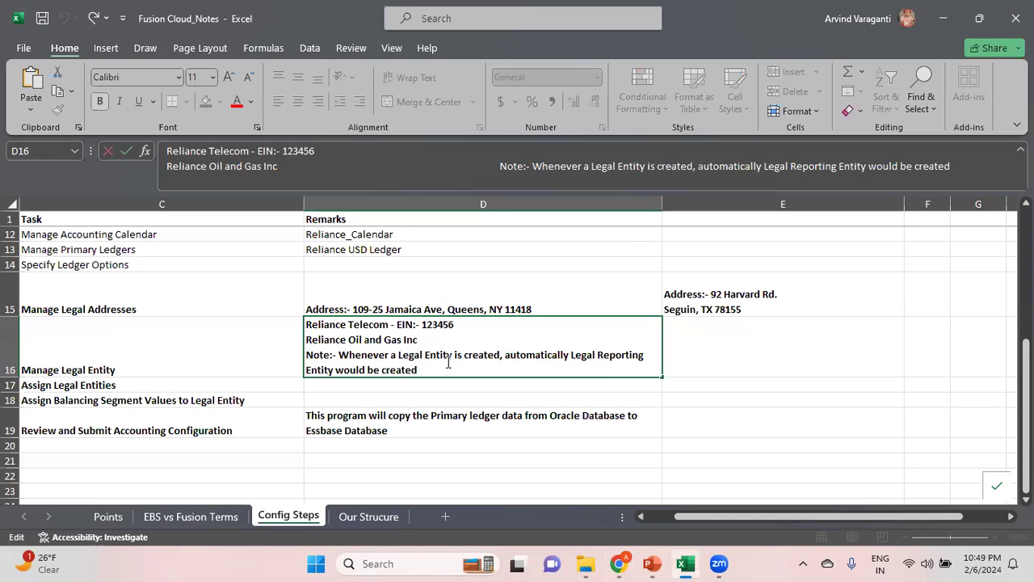
text(:- 10001)
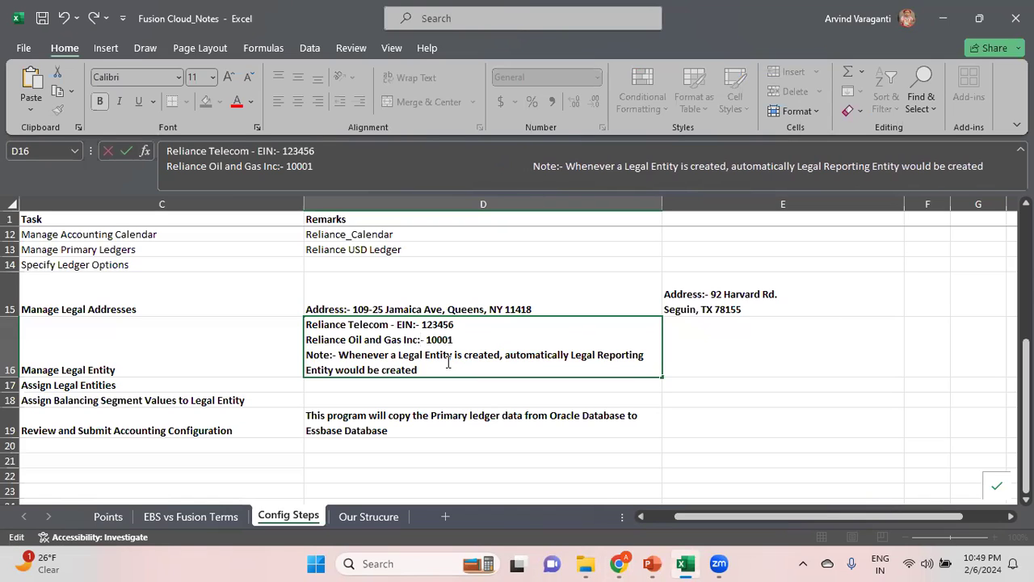
text( (E)
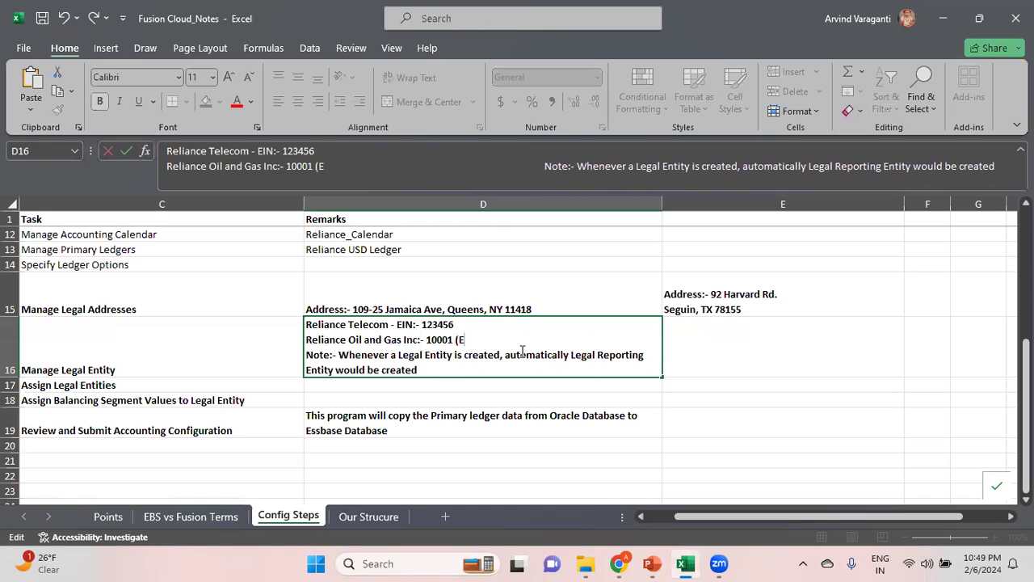
text(IN/TINC)
key(BackSpace)
text())
key(Return)
click(519, 351)
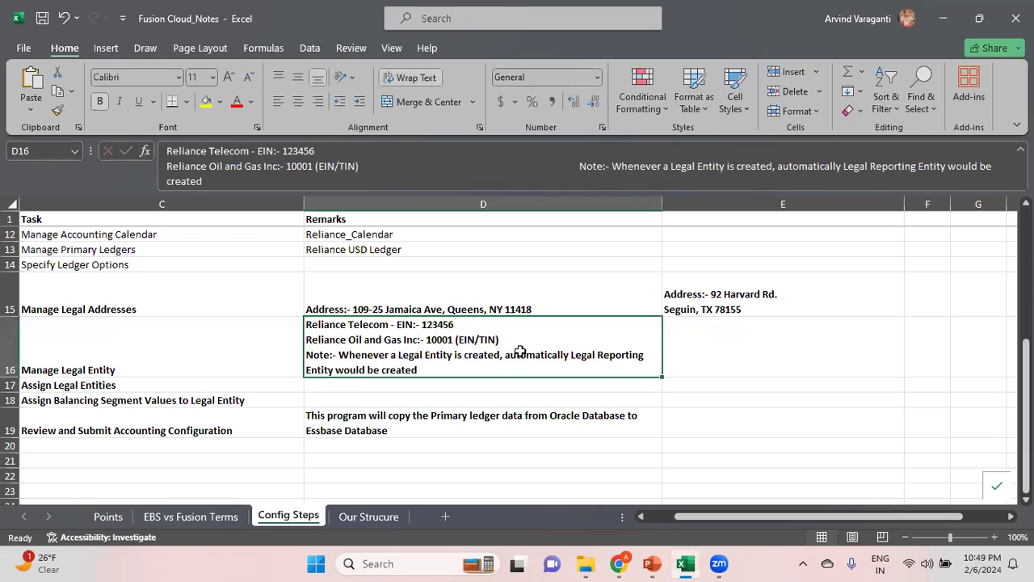
Enter the Legal Reporting Unit Registration Number in Oracle Fusion, and save and close the Reliance Oil and Gas Inc legal entity
key(alt+Tab)
click(828, 376)
text(1000100)
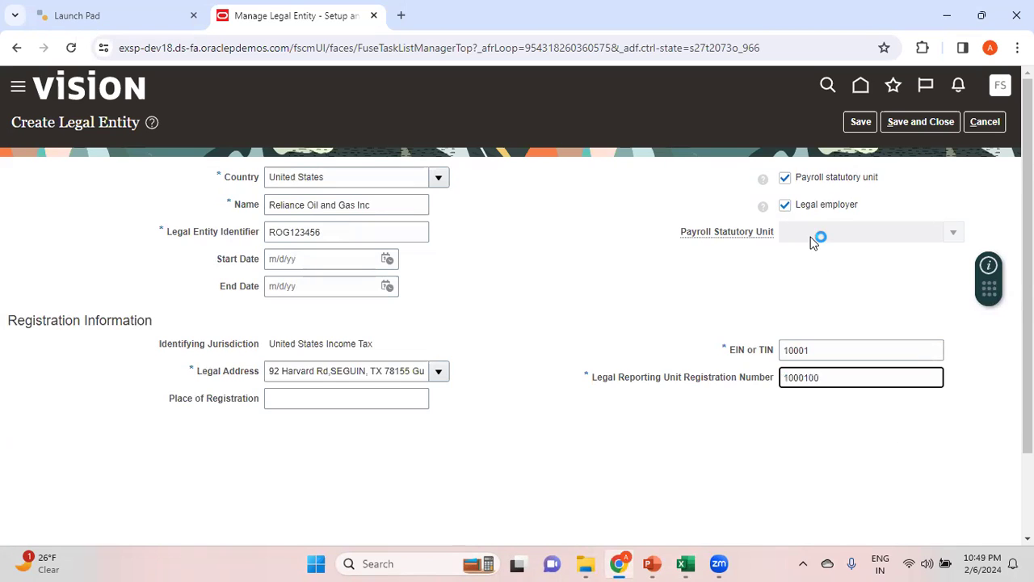
click(842, 258)
click(931, 121)
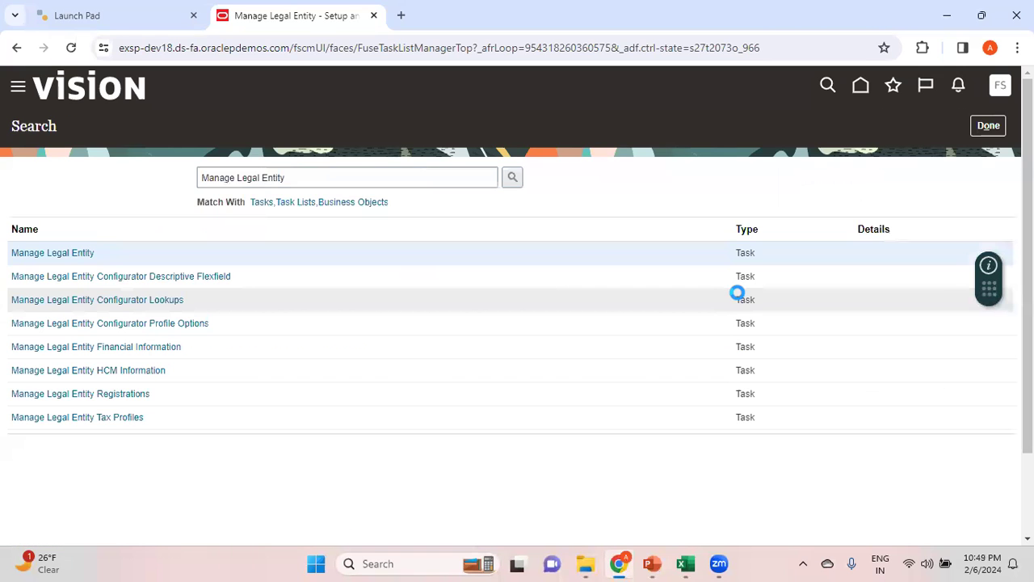
Find the task for assigning the legal entity to the primary ledger in the Excel notes and select its name text
key(alt+Tab)
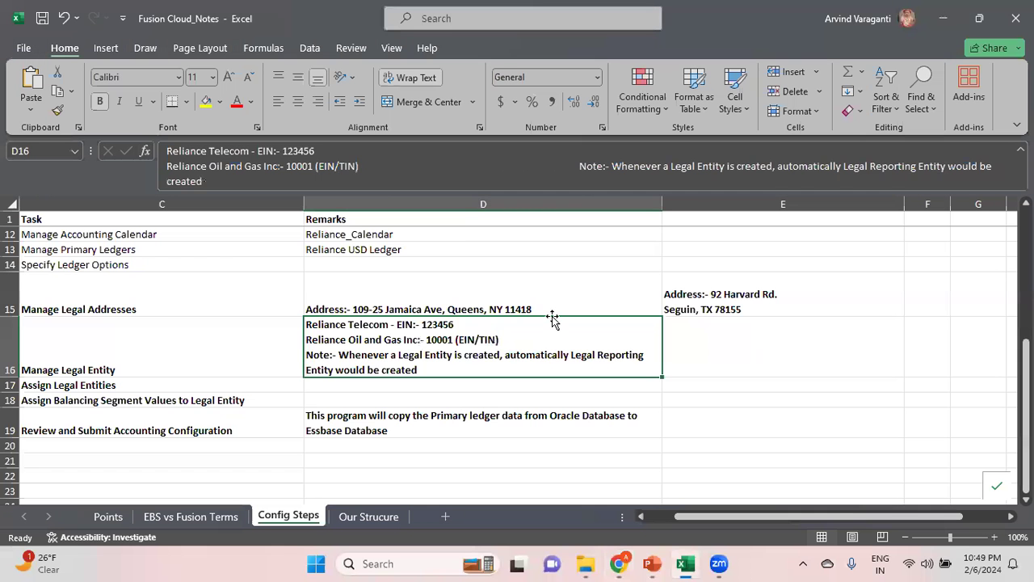
key(Left)
key(Left)
key(Left)
click(554, 321)
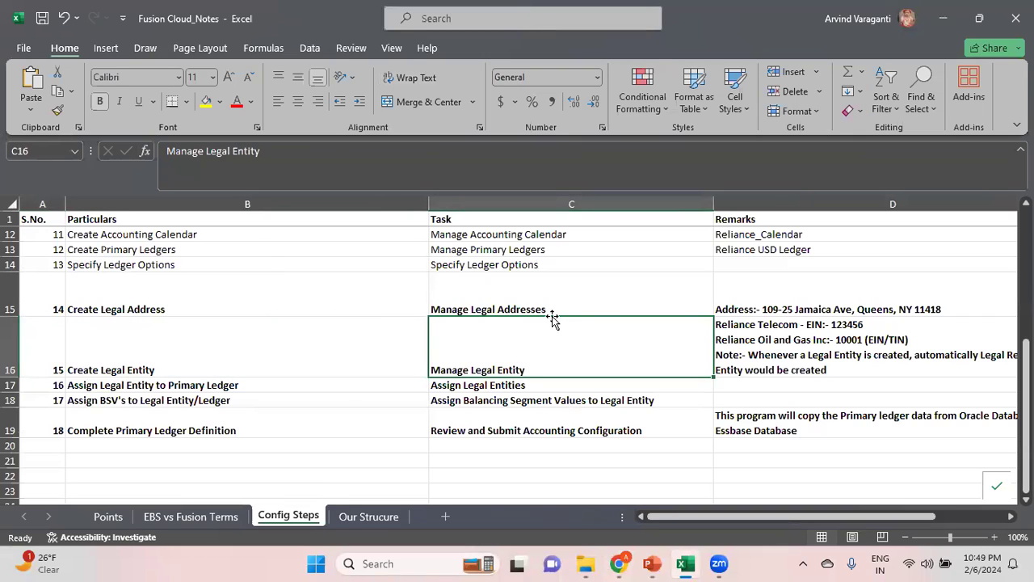
key(Down)
key(Left)
key(Right)
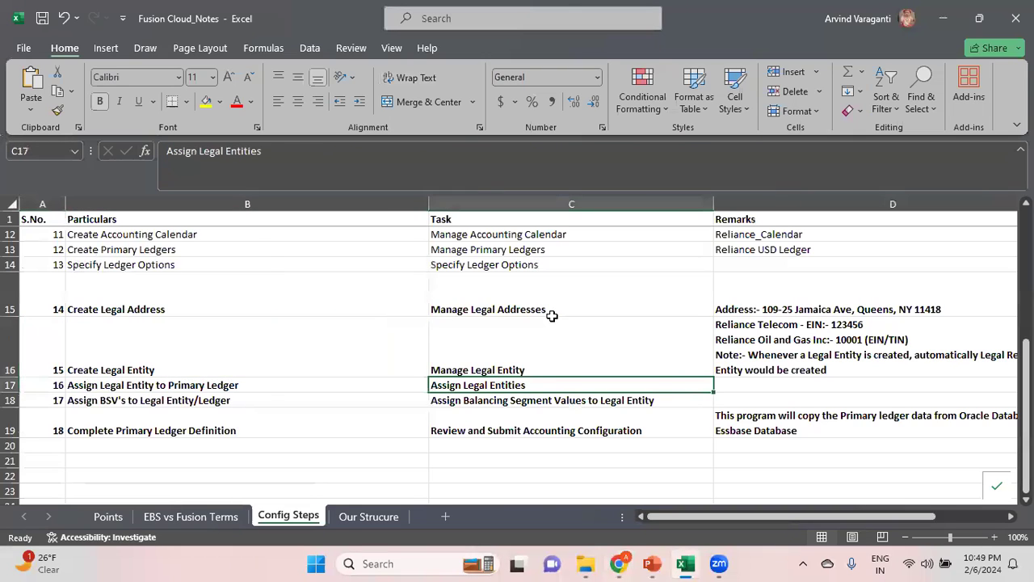
drag(312, 155, 87, 135)
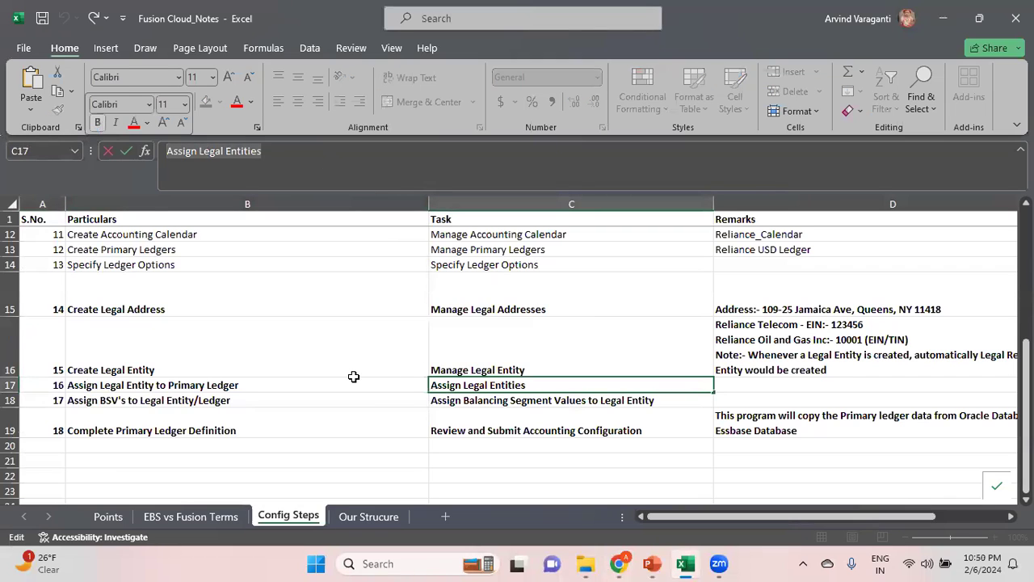
Leave the task search results in Oracle Fusion and search the Financials setup tasks for Assign Legal Entities
key(alt+Tab)
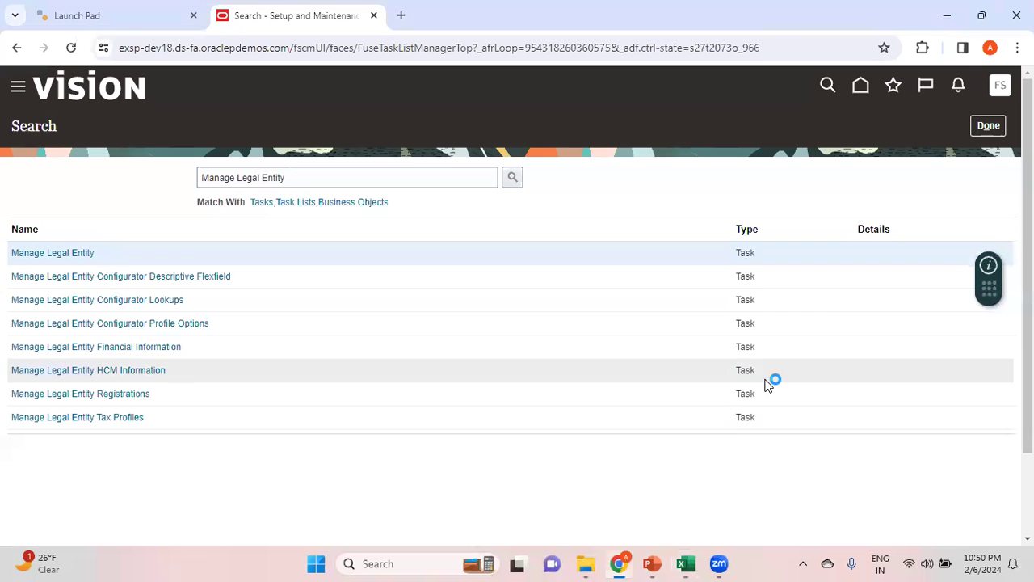
click(989, 127)
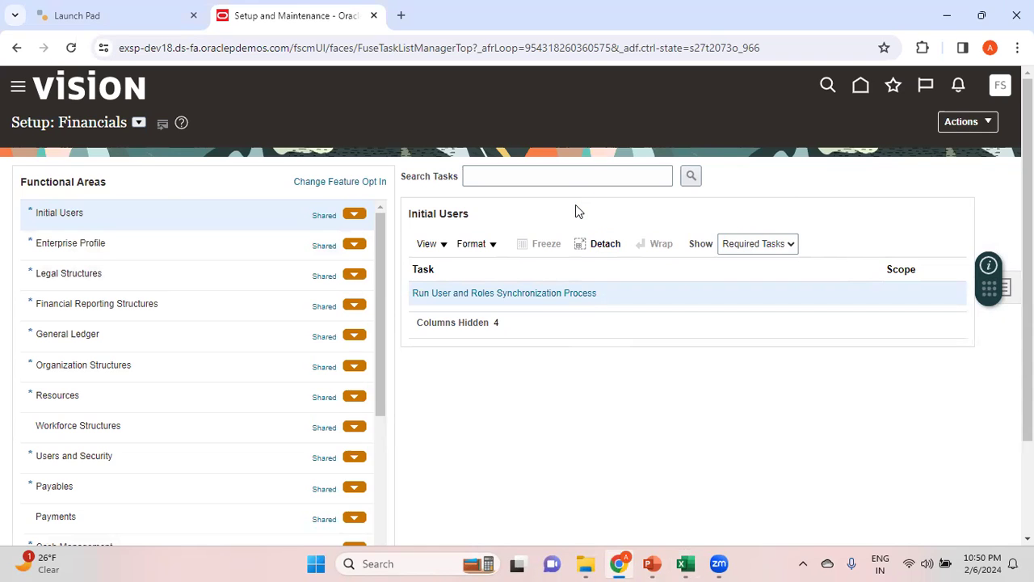
click(503, 177)
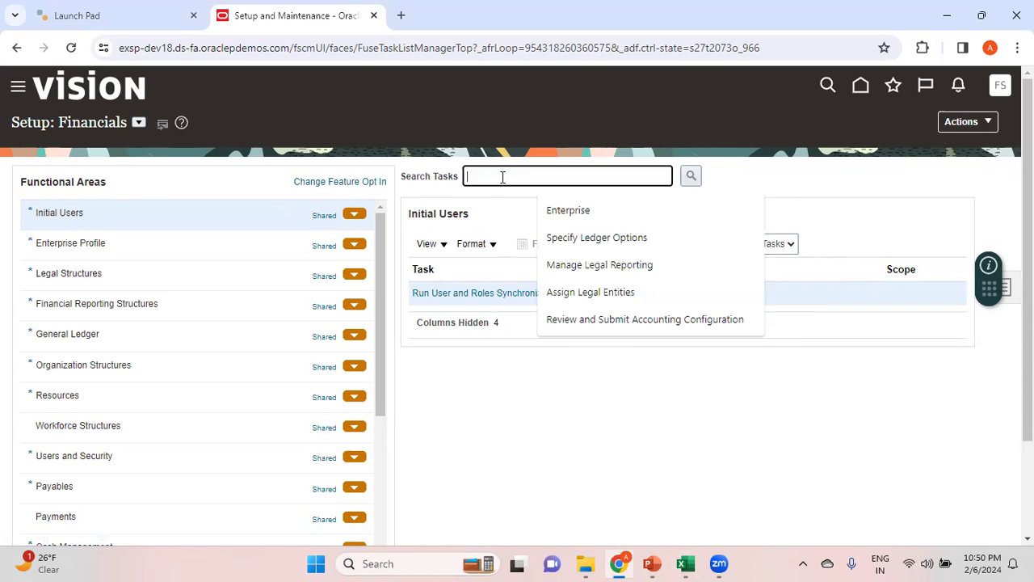
click(590, 292)
click(691, 176)
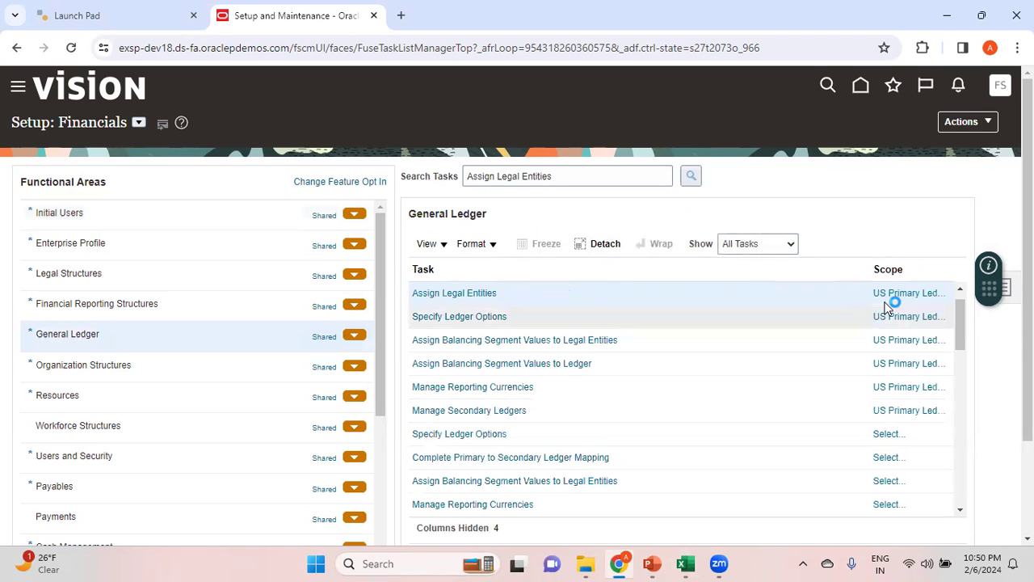
Set the scope of the Assign Legal Entities task to the Reliance USD Ledger primary ledger and go to the task
click(909, 292)
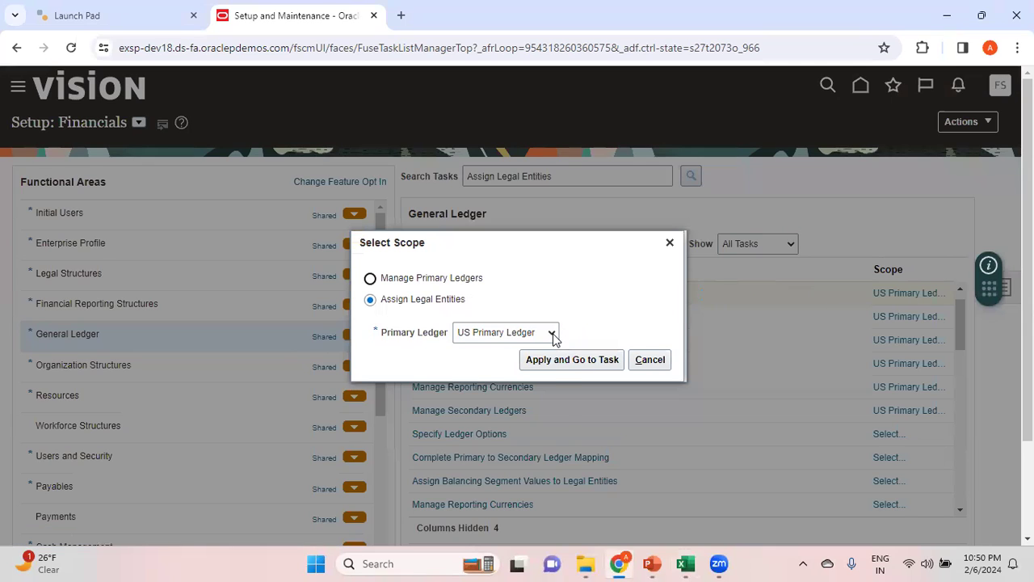
click(553, 334)
click(508, 386)
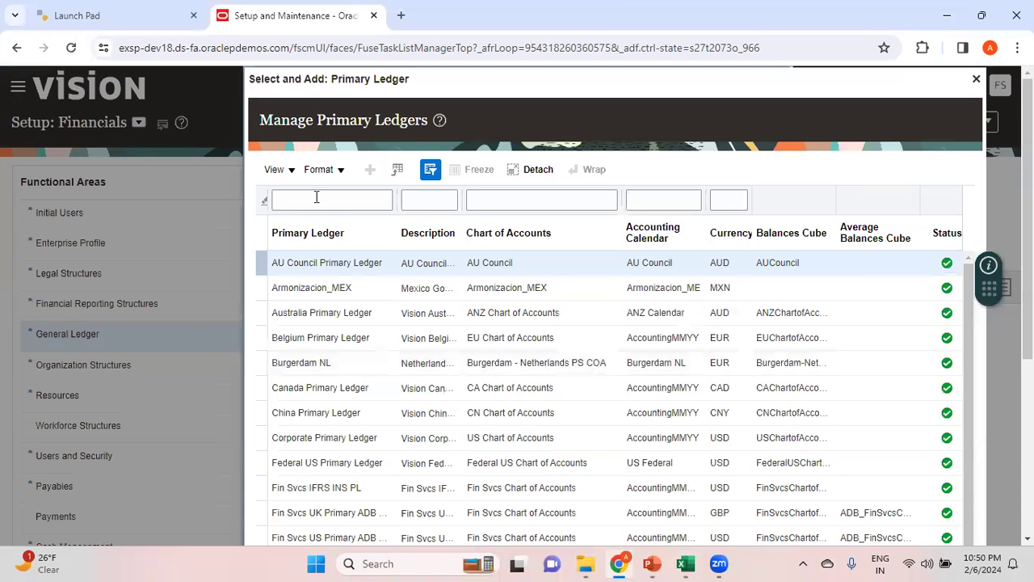
click(316, 198)
text(Rel)
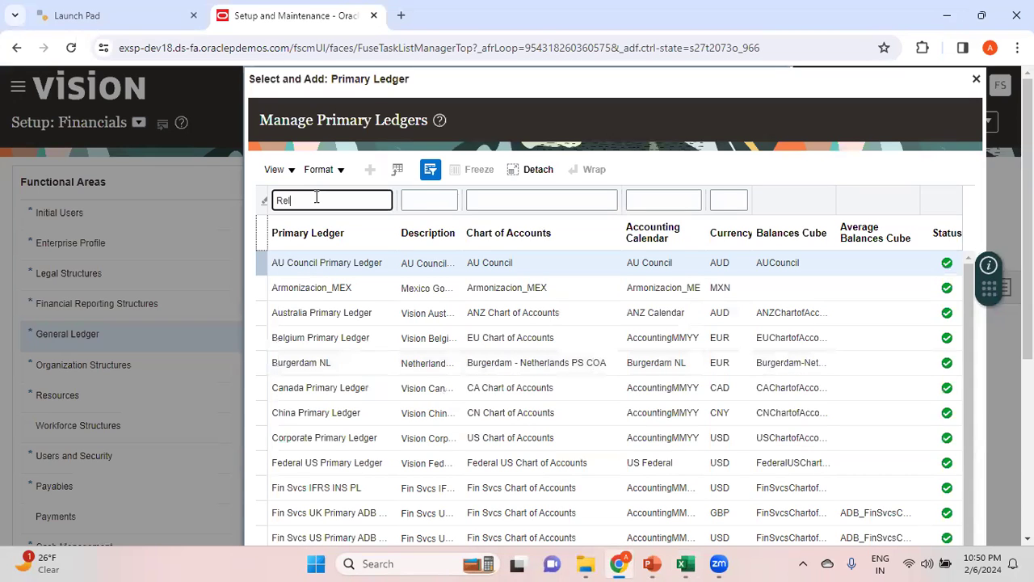
text(iance)
key(Return)
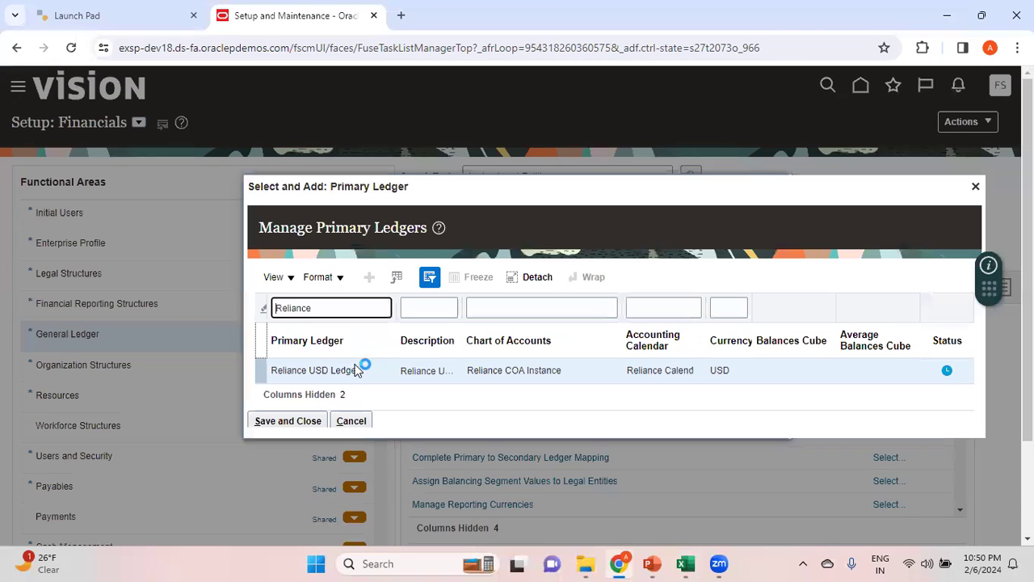
click(313, 421)
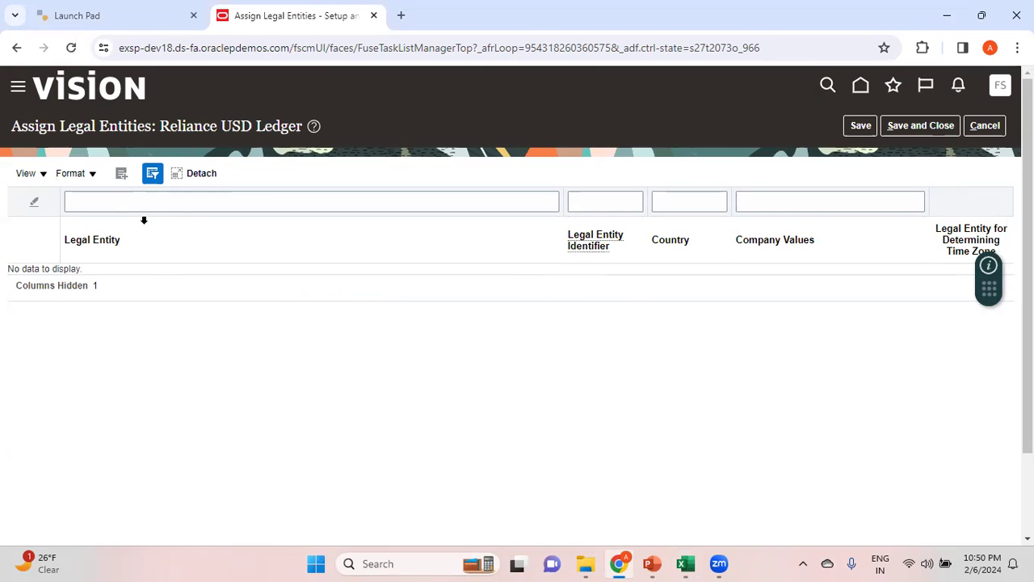
Search for the Reliance Telecomm legal entity and add it to the Reliance USD Ledger assignments
click(122, 178)
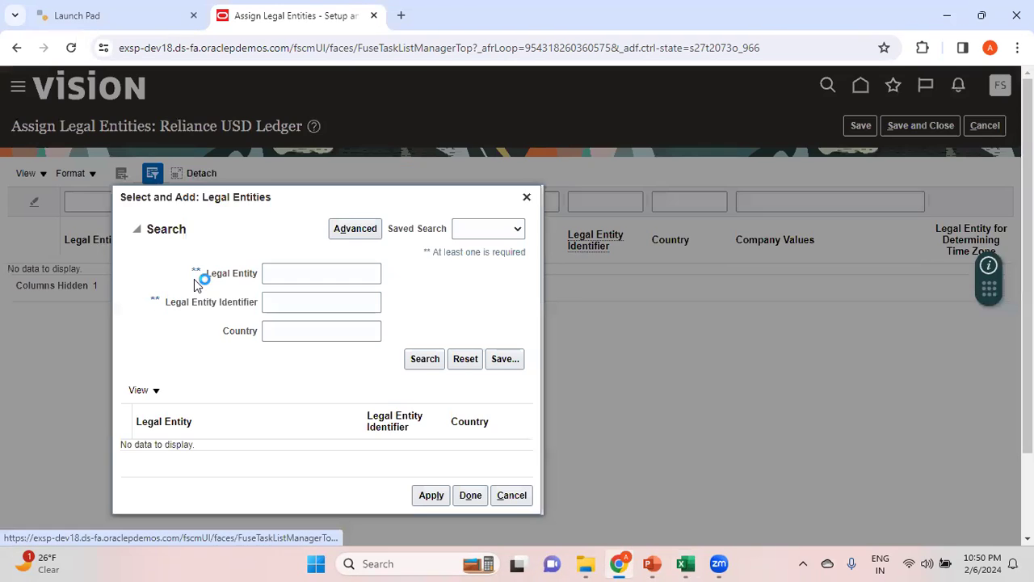
click(285, 275)
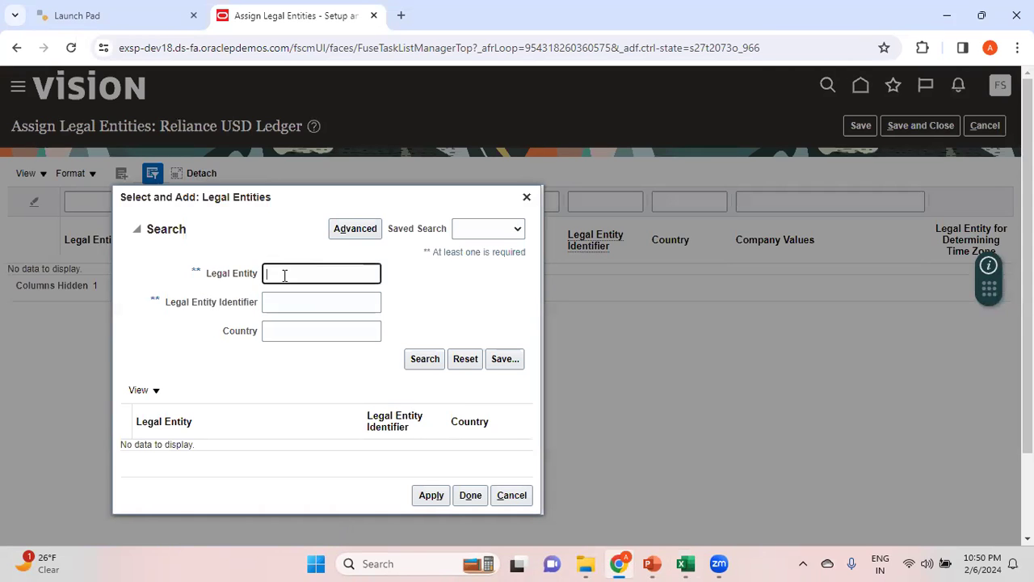
key(alt+Tab)
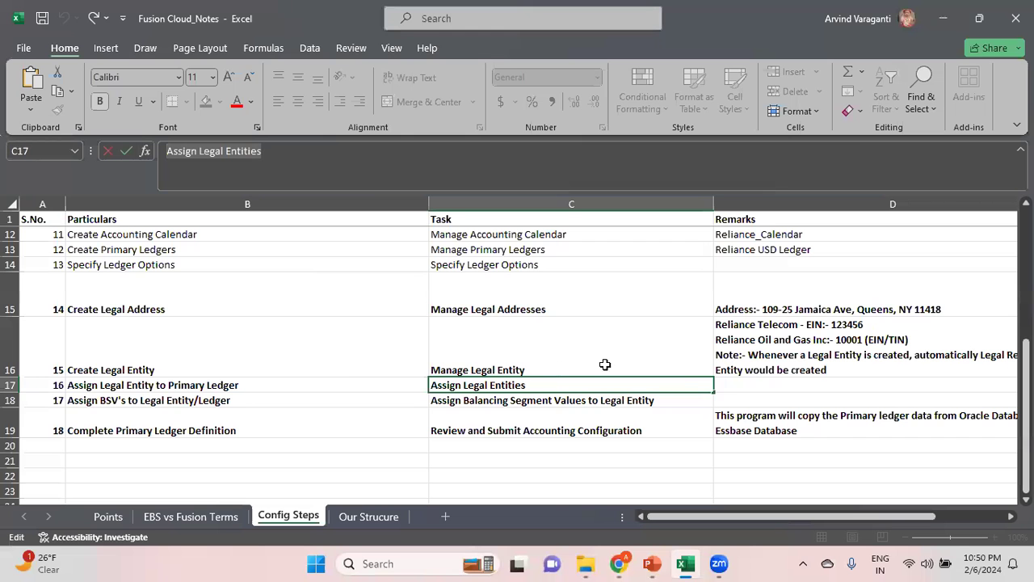
key(alt+Tab)
text(Reliance Telecomm)
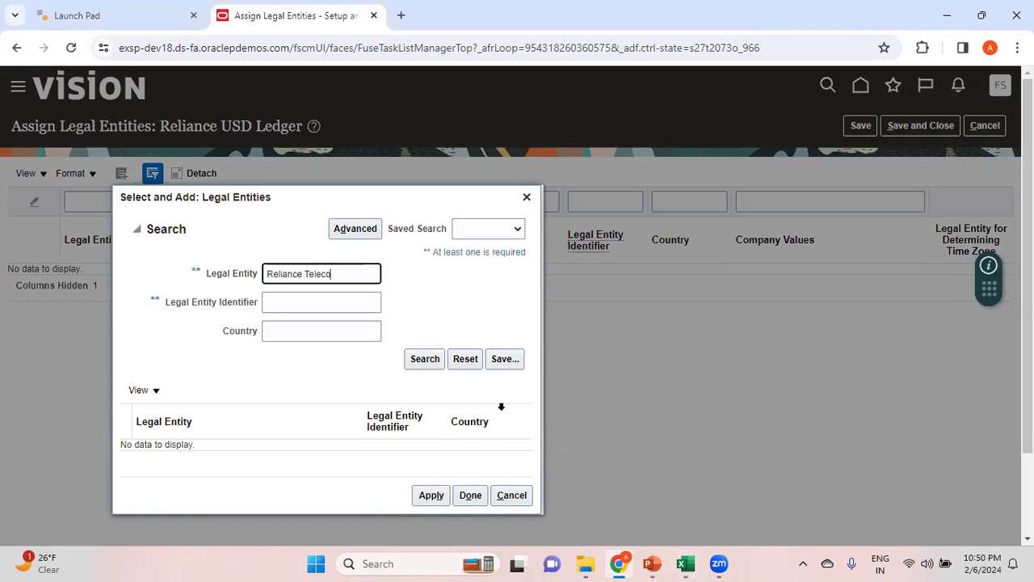
click(433, 360)
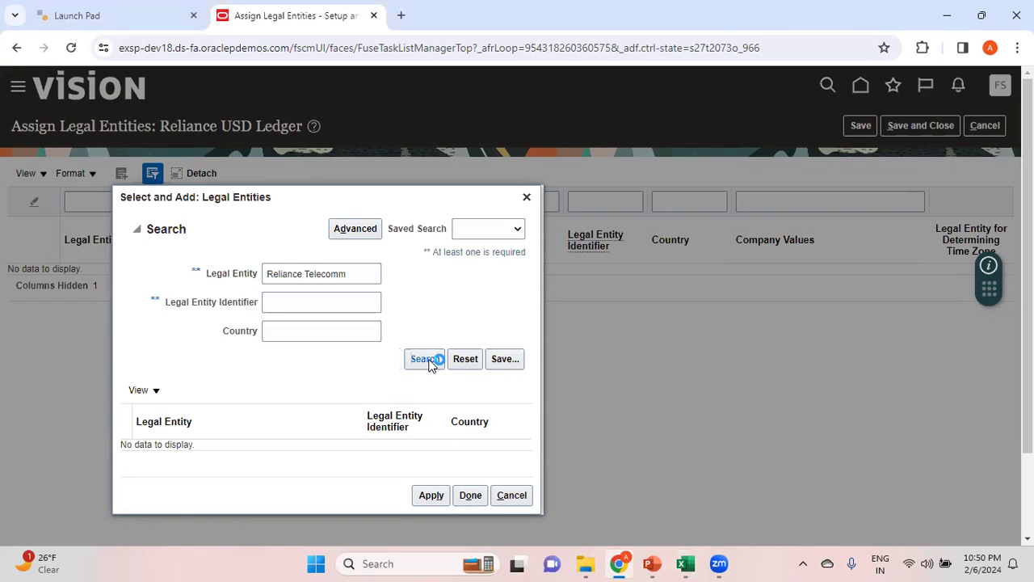
click(265, 449)
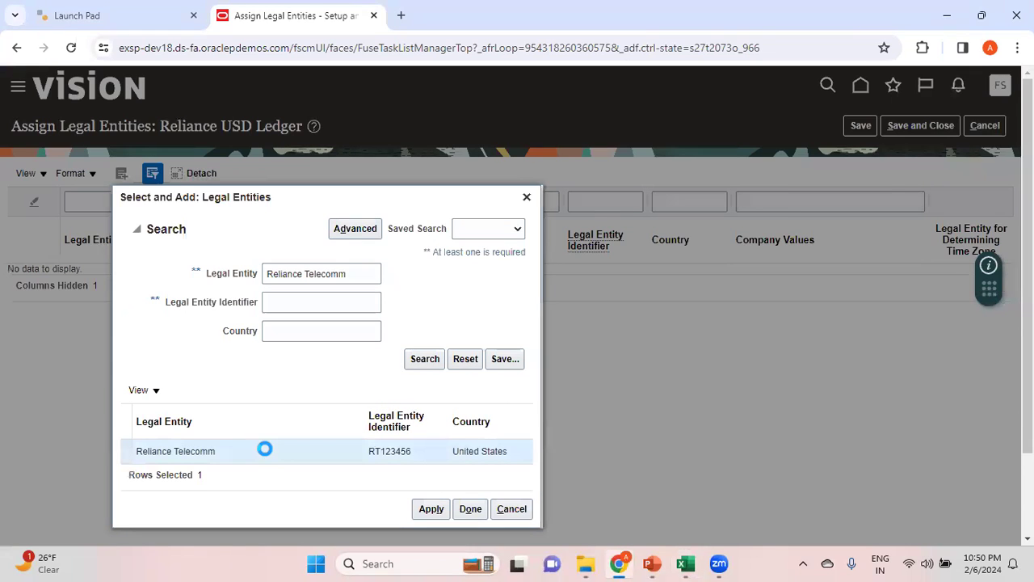
click(443, 515)
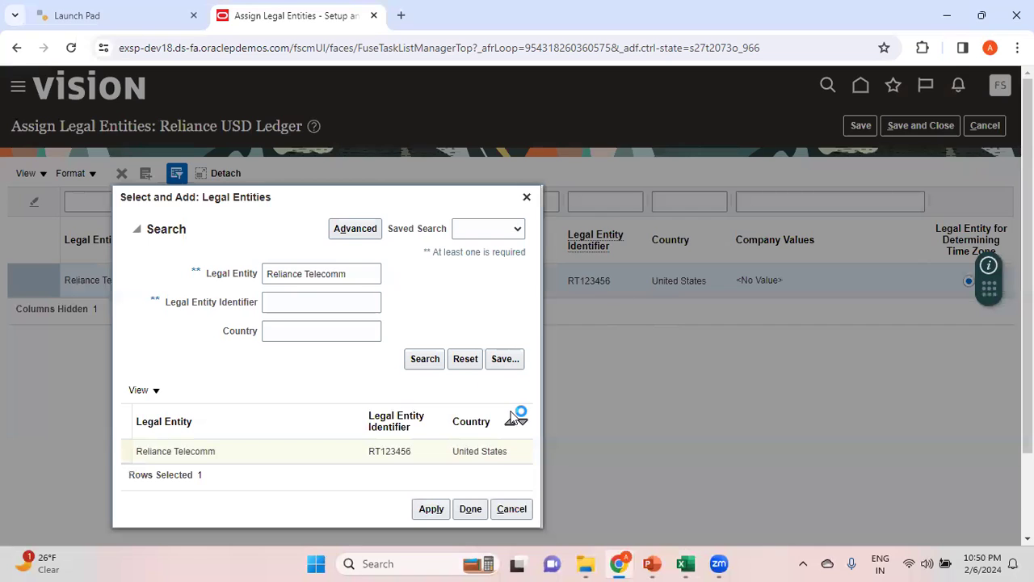
Search for Reliance Oil and Gas, add the Reliance Oil and Gas Inc legal entity to the ledger, and save and close the assignments
key(alt+Tab)
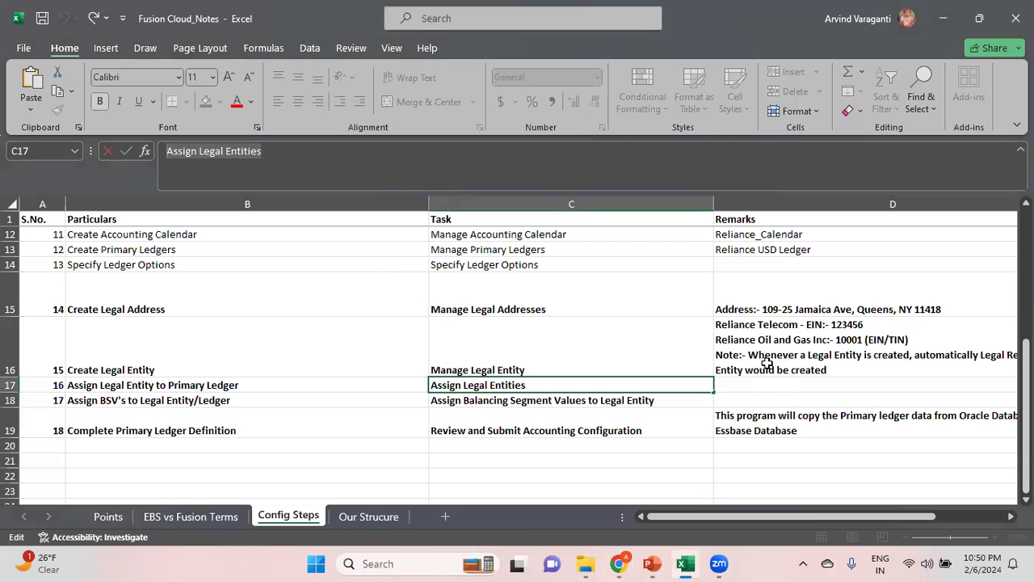
key(alt+Tab)
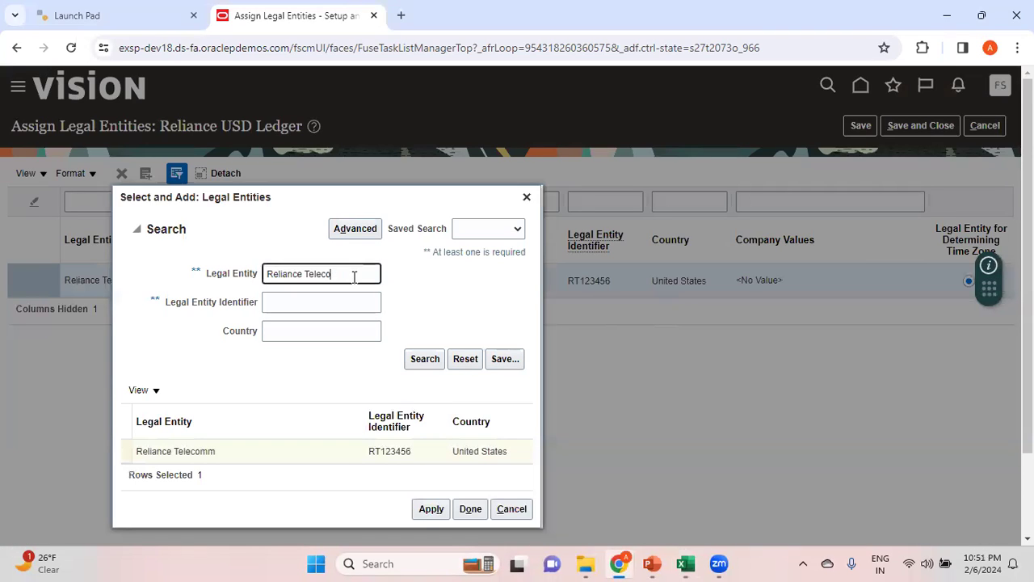
key(BackSpace)
key(BackSpace)
text(Oil and Gas)
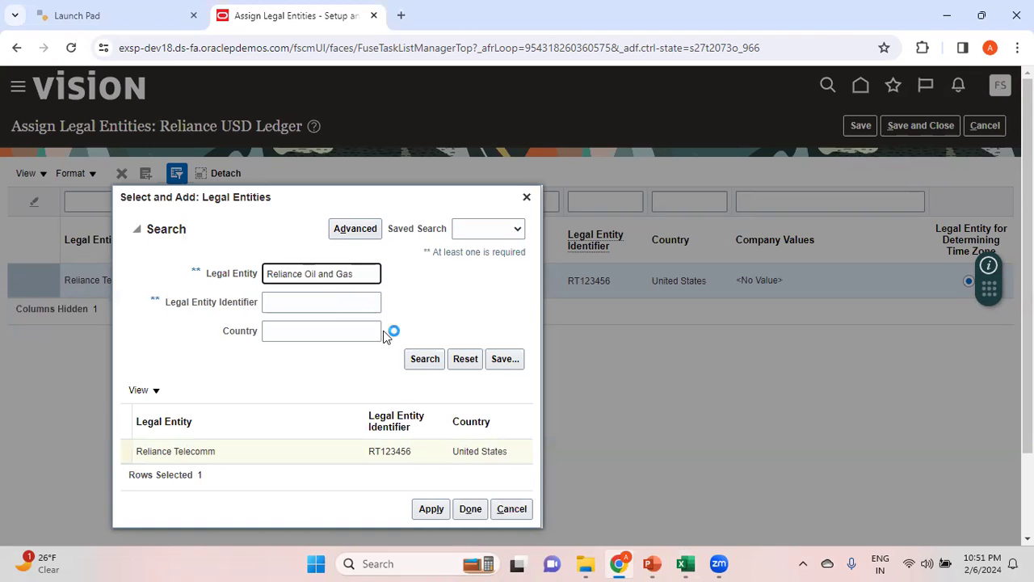
click(425, 359)
click(263, 451)
click(430, 509)
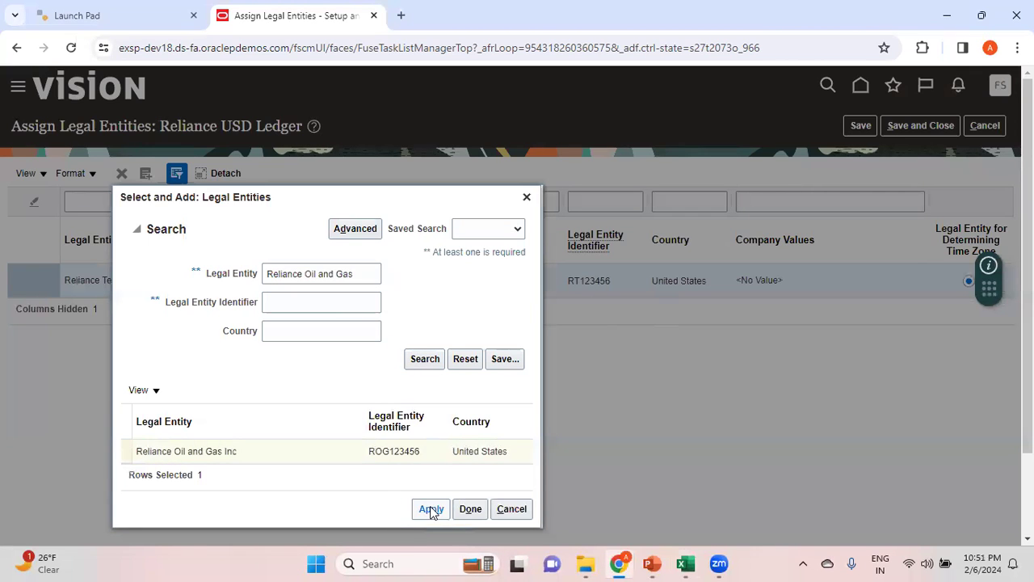
click(471, 509)
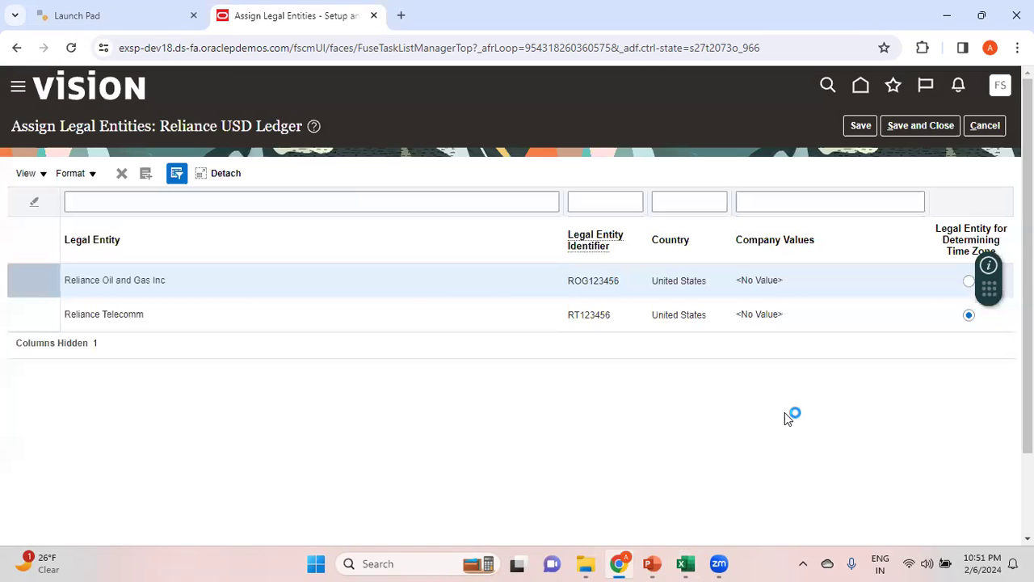
click(928, 130)
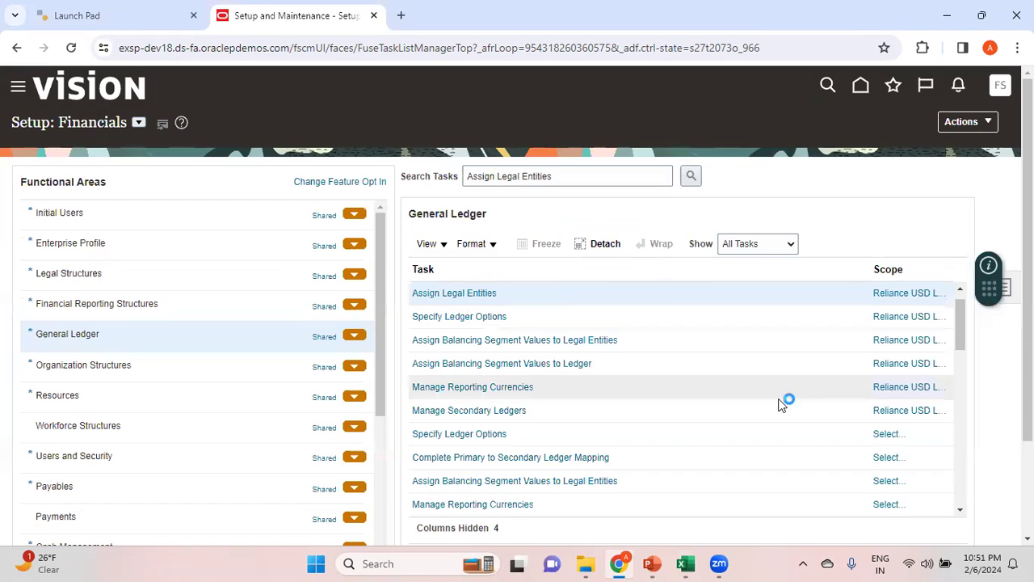
In the Excel notes, review the rows for assigning legal entities to the primary ledger and assigning BSVs to the legal entity or ledger
key(alt+Tab)
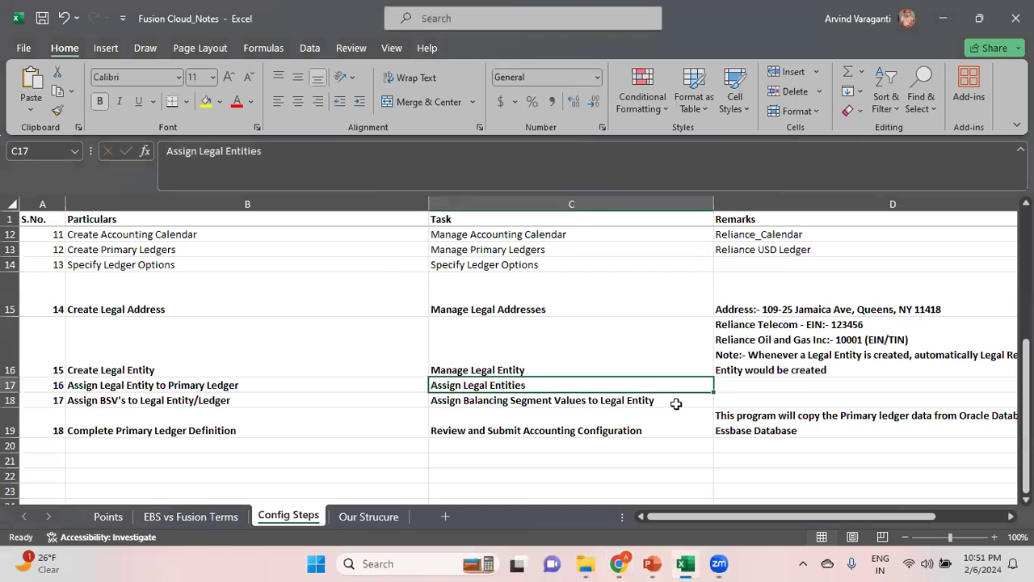
key(Left)
key(Left)
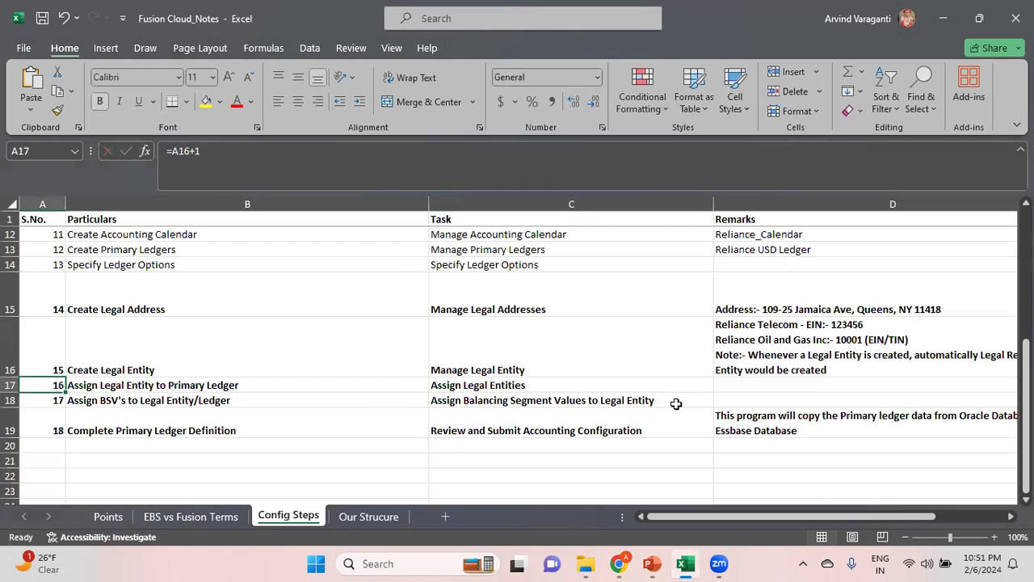
key(Right)
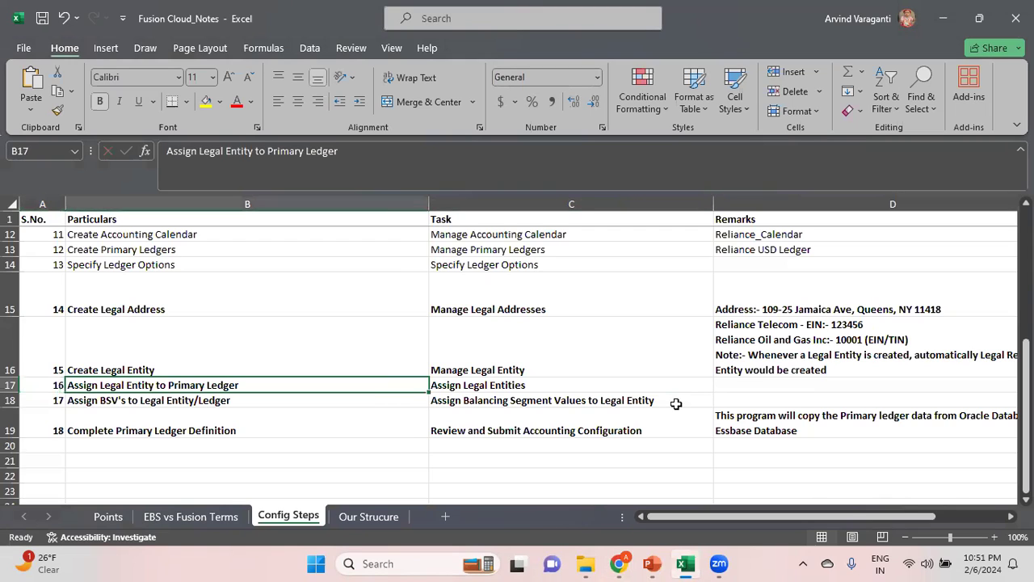
key(Right)
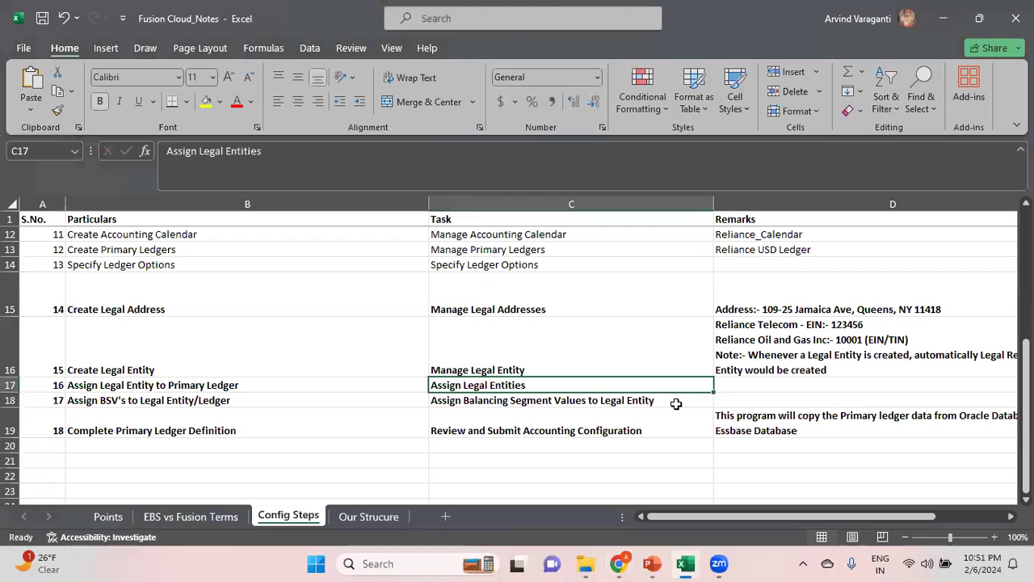
key(Down)
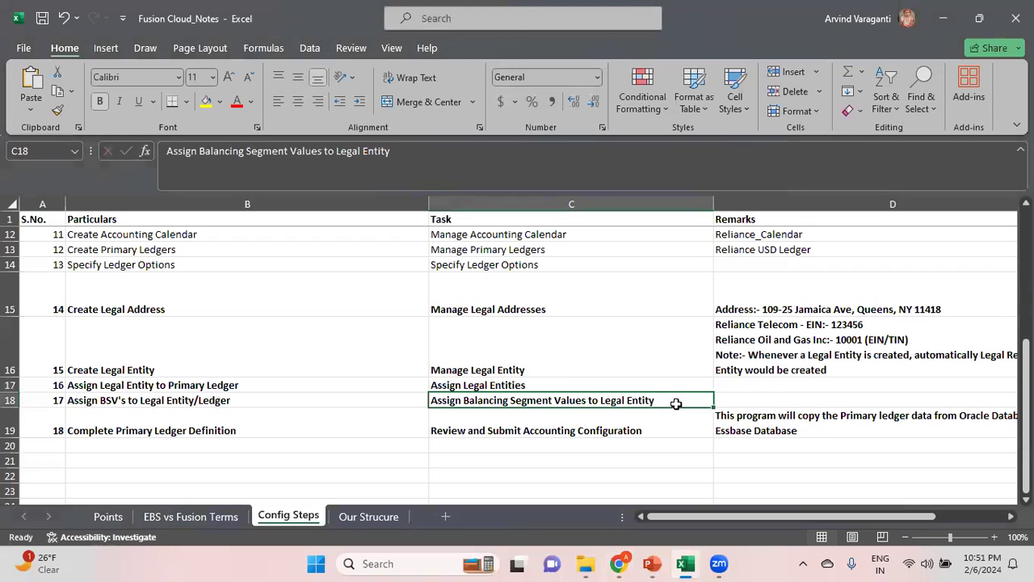
key(Left)
key(Left)
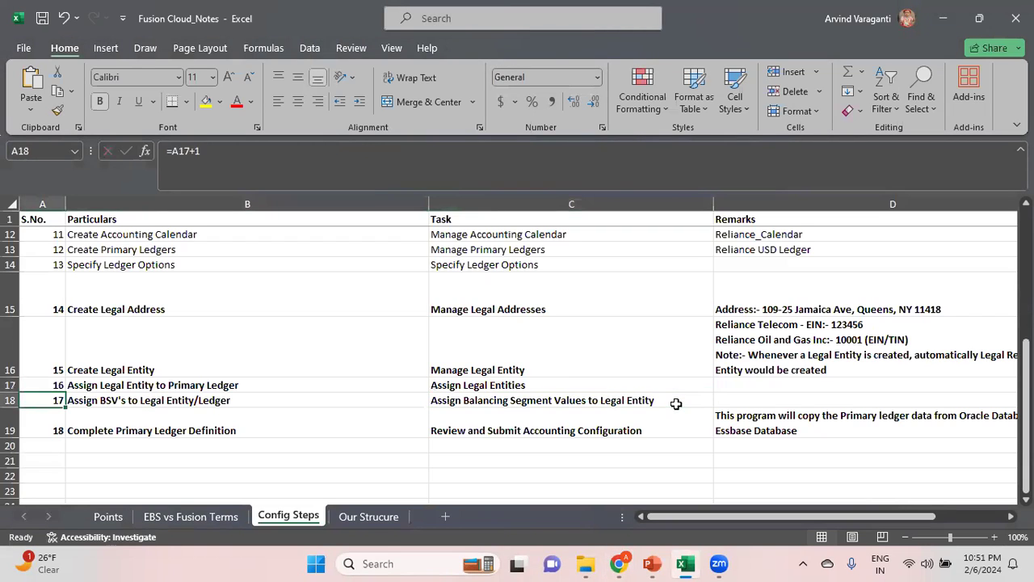
key(Right)
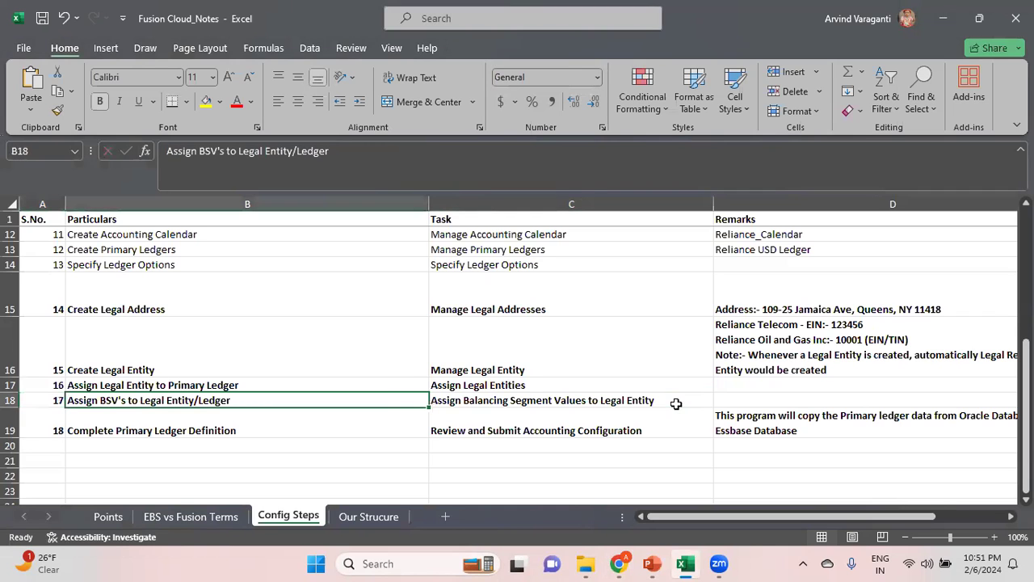
key(Right)
key(alt+Tab)
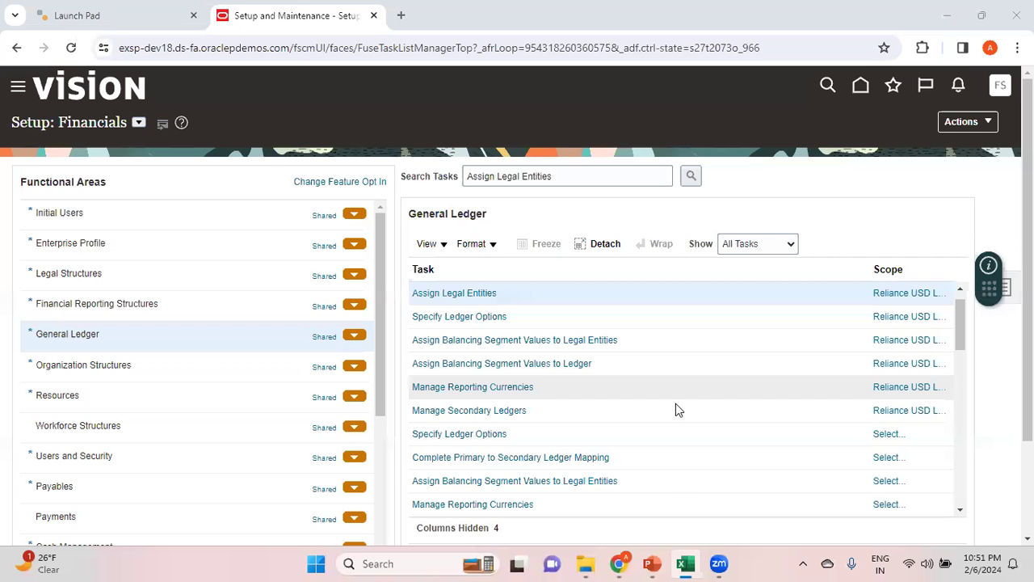
key(alt+Tab)
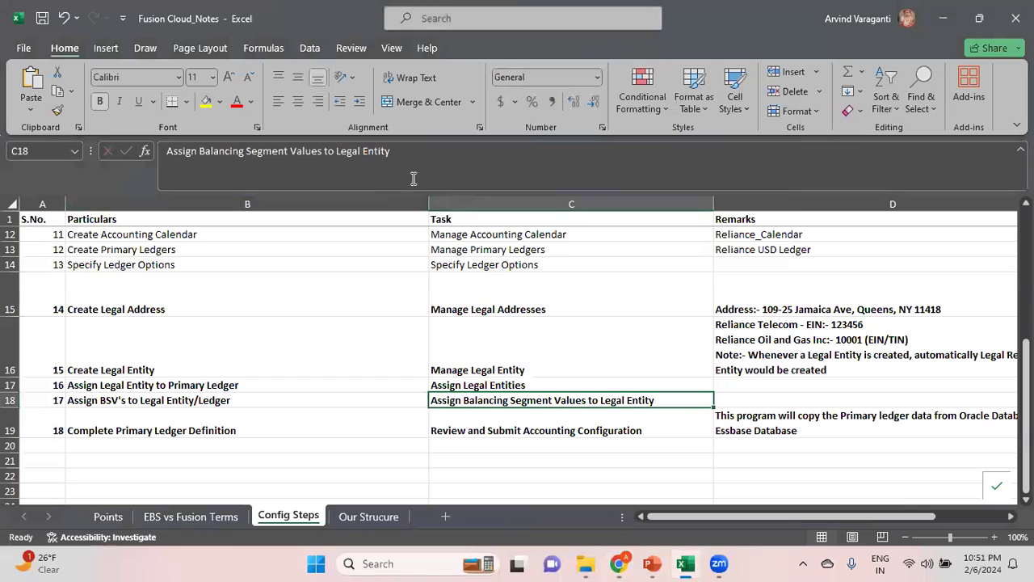
Copy the task name Assign Balancing Segment Values to Legal Entity from the Excel notes and search the Oracle Fusion setup tasks for it
drag(409, 155, 113, 121)
key(ctrl+c)
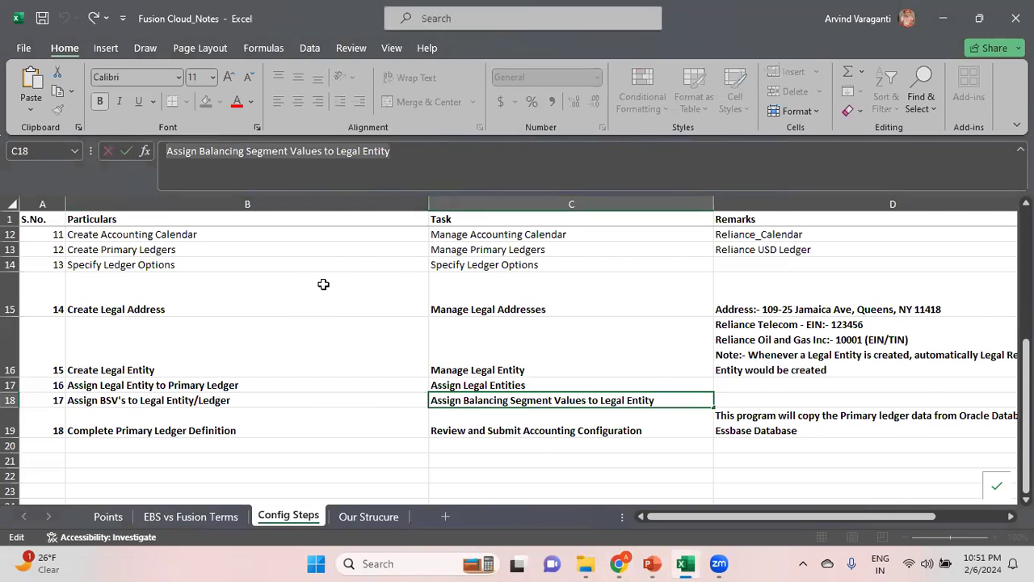
key(alt+Tab)
triple_click(574, 178)
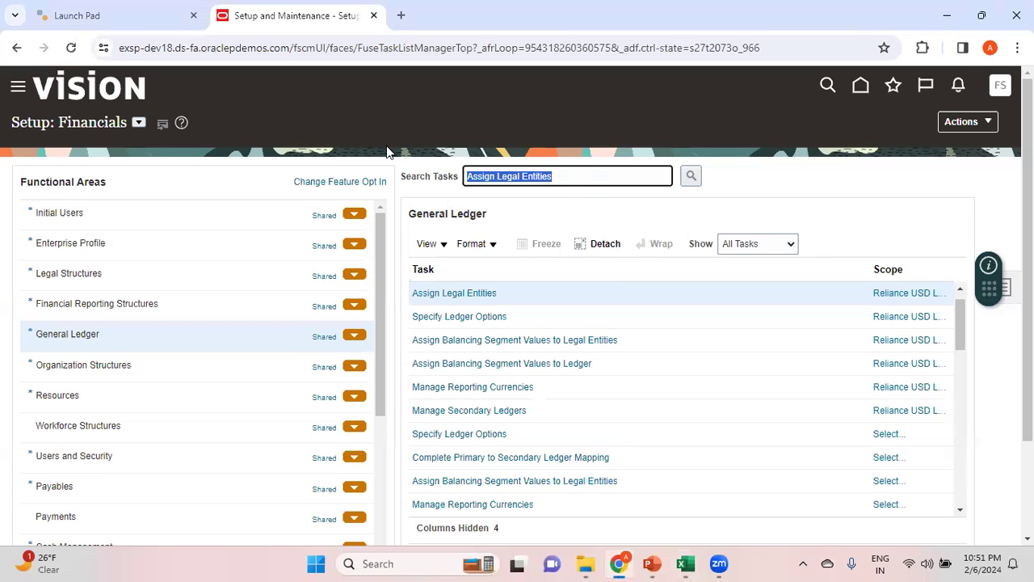
key(ctrl+v)
click(691, 177)
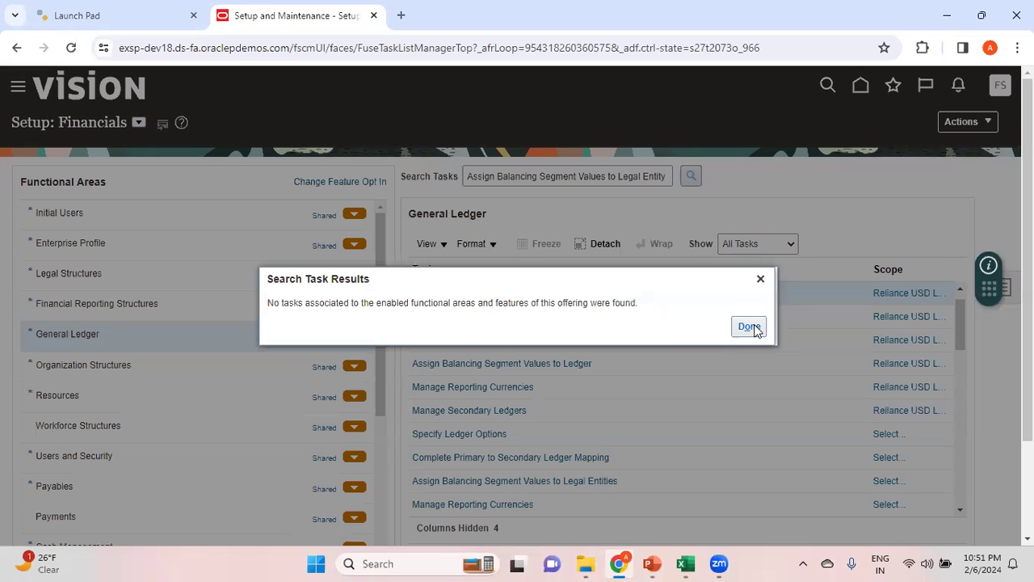
click(753, 327)
Correct the task search text to Assign Balancing Segment Values to Legal Entities and run the search again
click(669, 175)
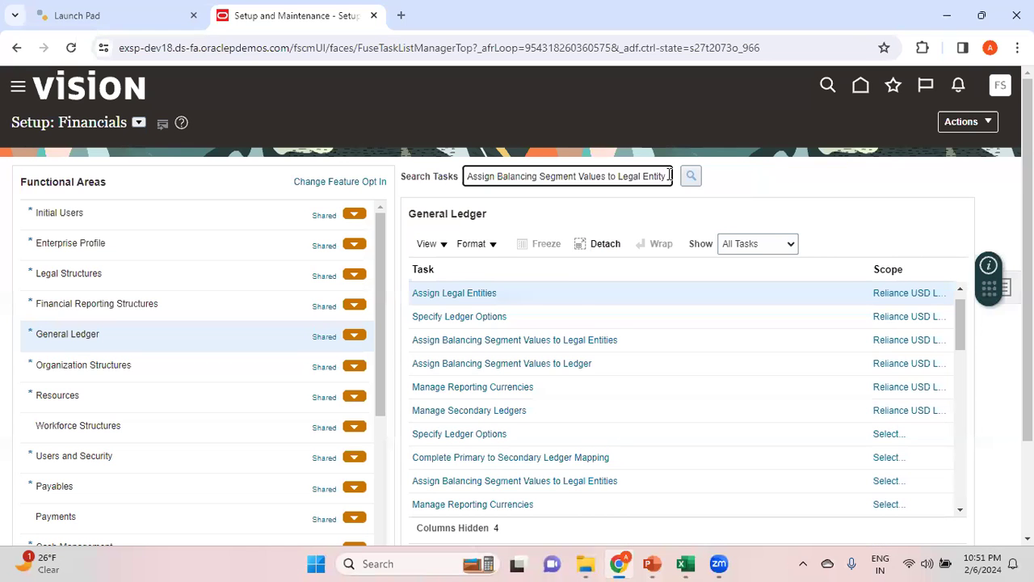
click(567, 341)
key(BackSpace)
text(ies)
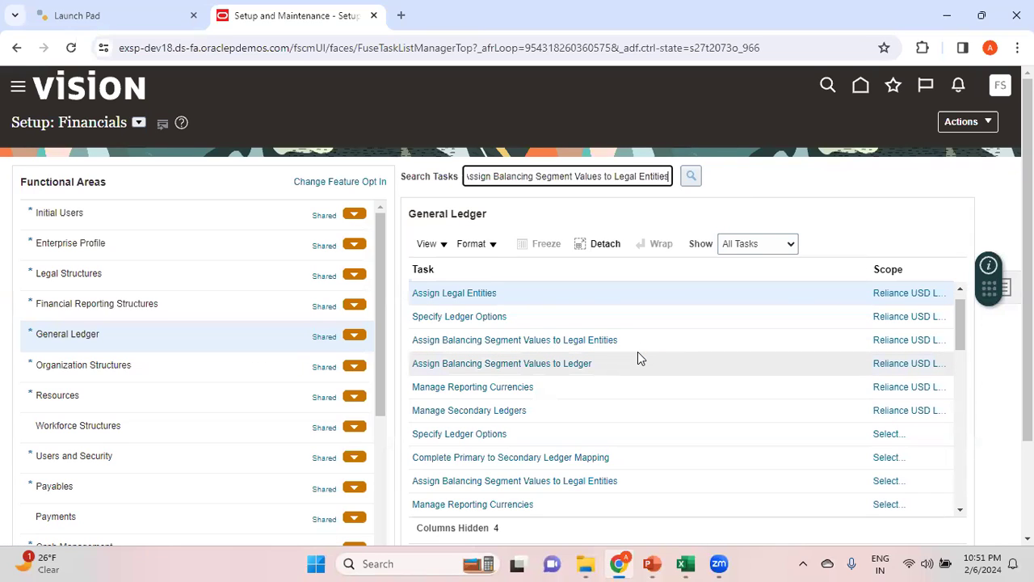
click(690, 179)
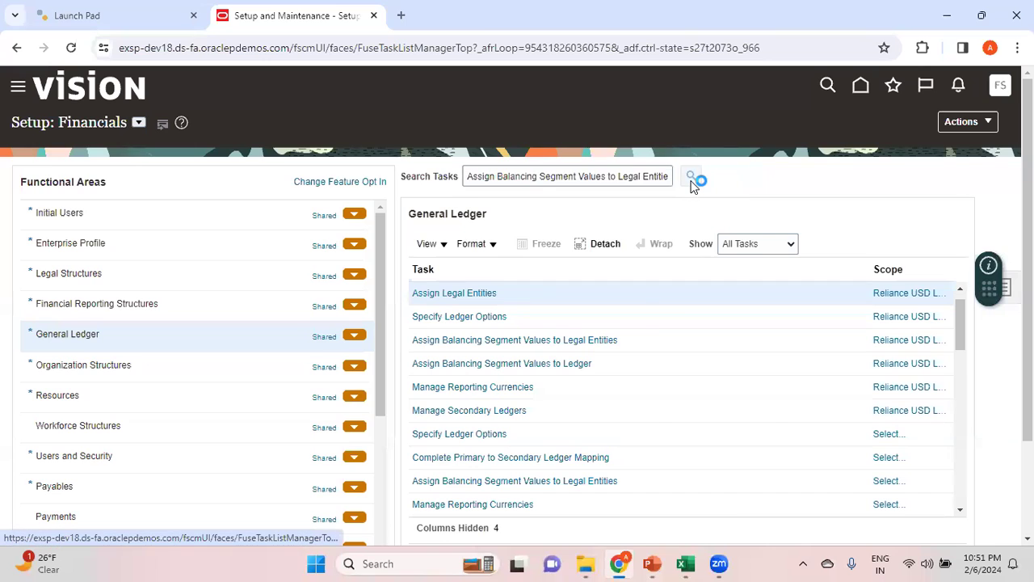
click(455, 303)
In the Excel notes, correct the task name in cell C18 to Assign Balancing Segment Values to Legal Entities
key(alt+Tab)
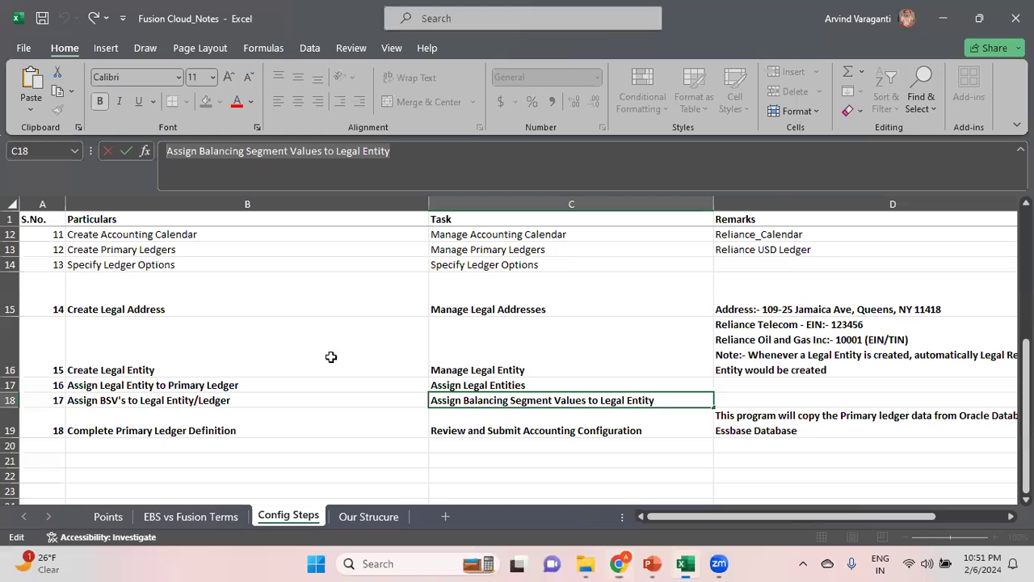
click(396, 152)
key(BackSpace)
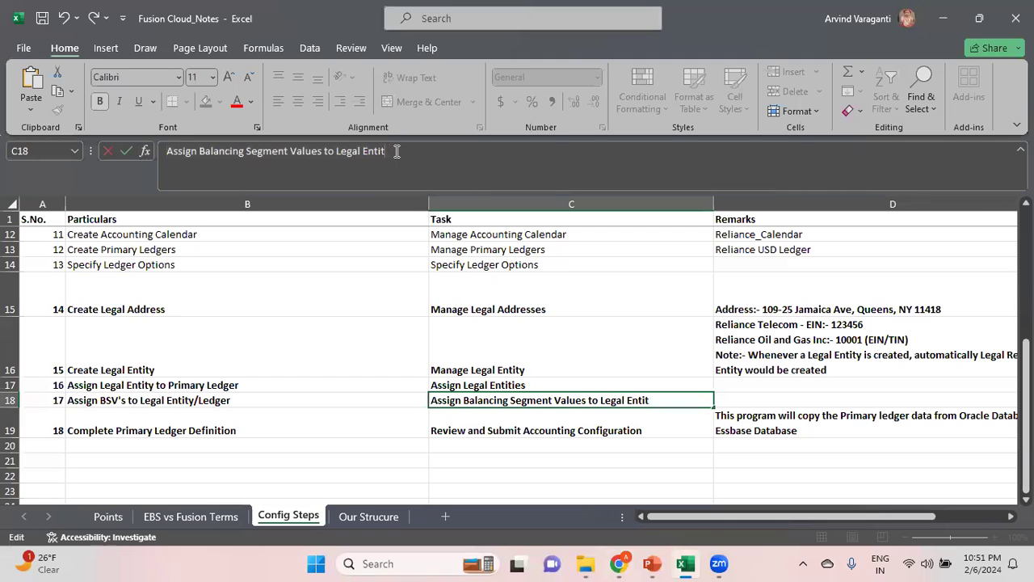
text(ies)
key(Return)
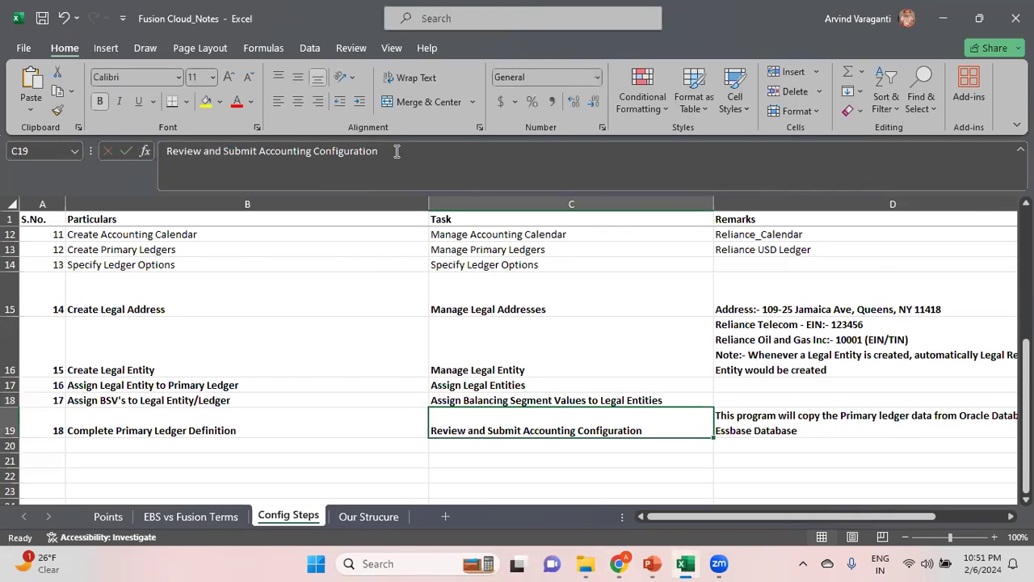
Back in Oracle Fusion, open the Assign Balancing Segment Values to Legal Entities task with Reliance USD Ledger as the primary ledger scope
key(alt+Tab)
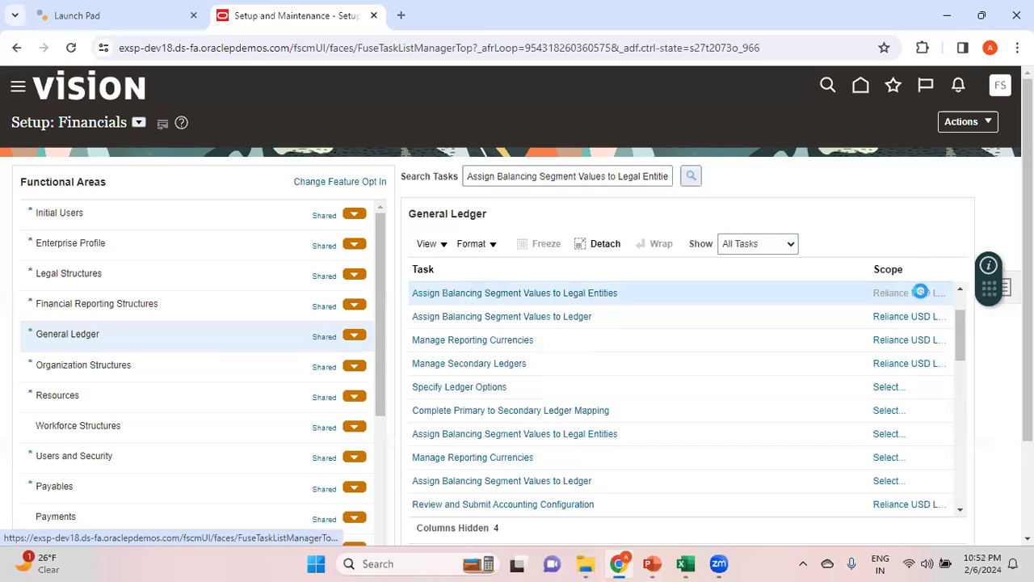
mouse_move(920, 292)
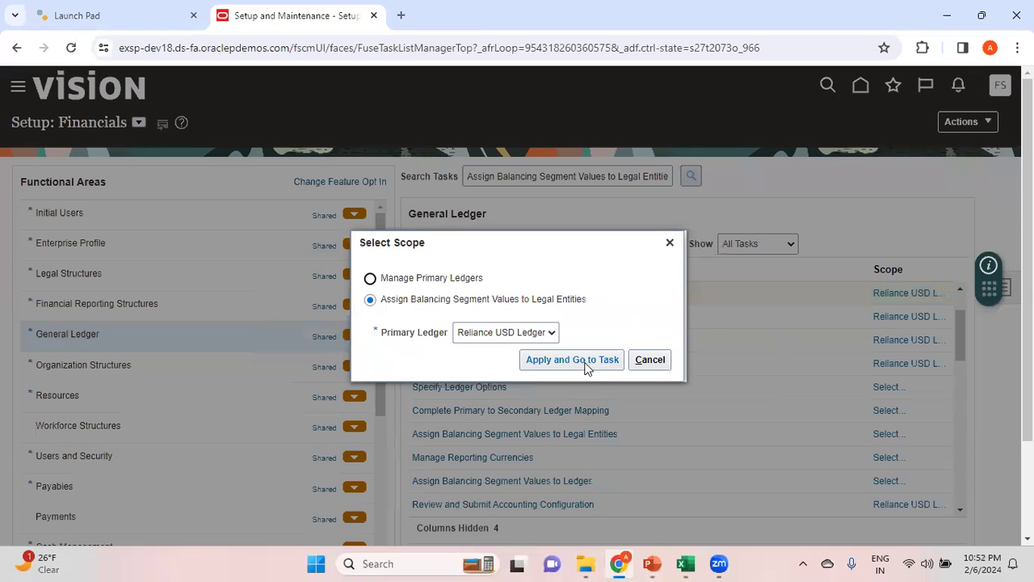
click(588, 364)
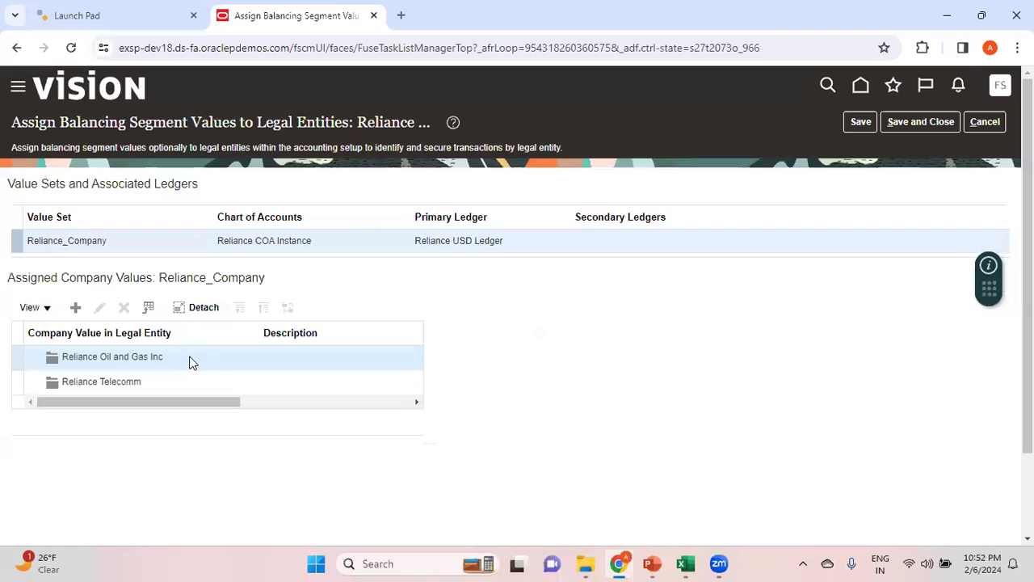
Look up the company code in the Excel structure diagram and assign company value 003 to Reliance Oil and Gas Inc in Oracle Fusion
click(74, 308)
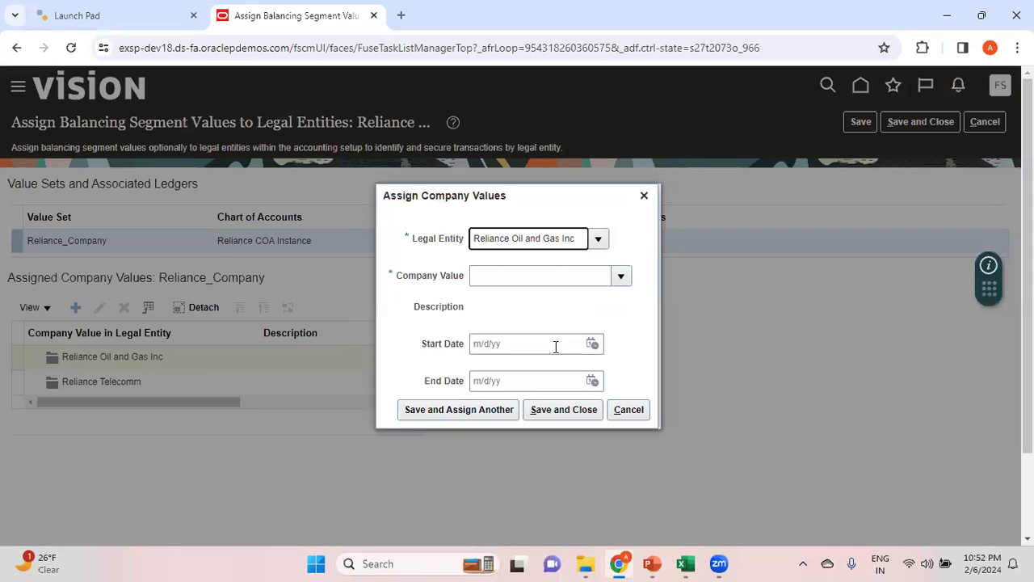
key(alt+Tab)
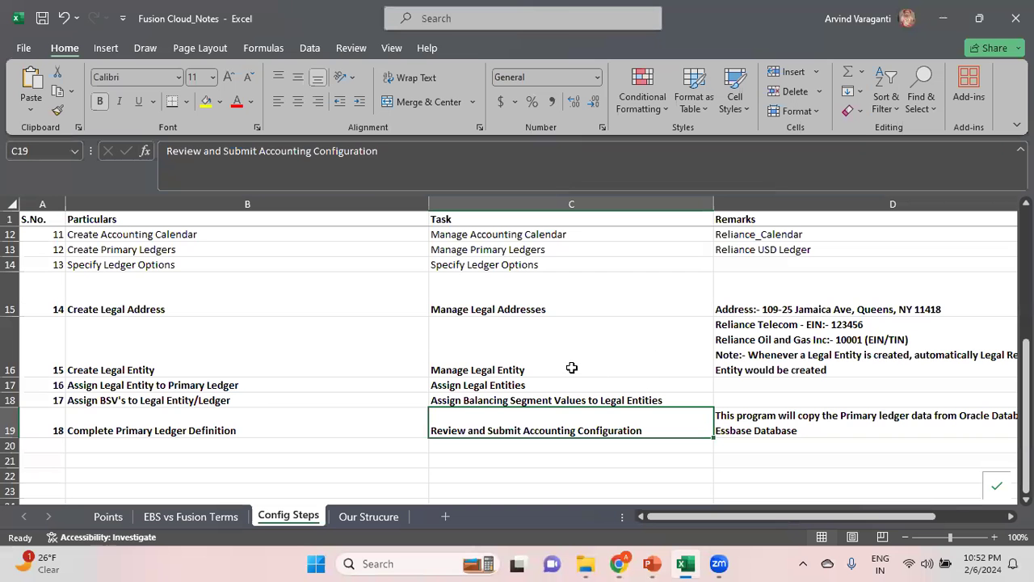
click(388, 517)
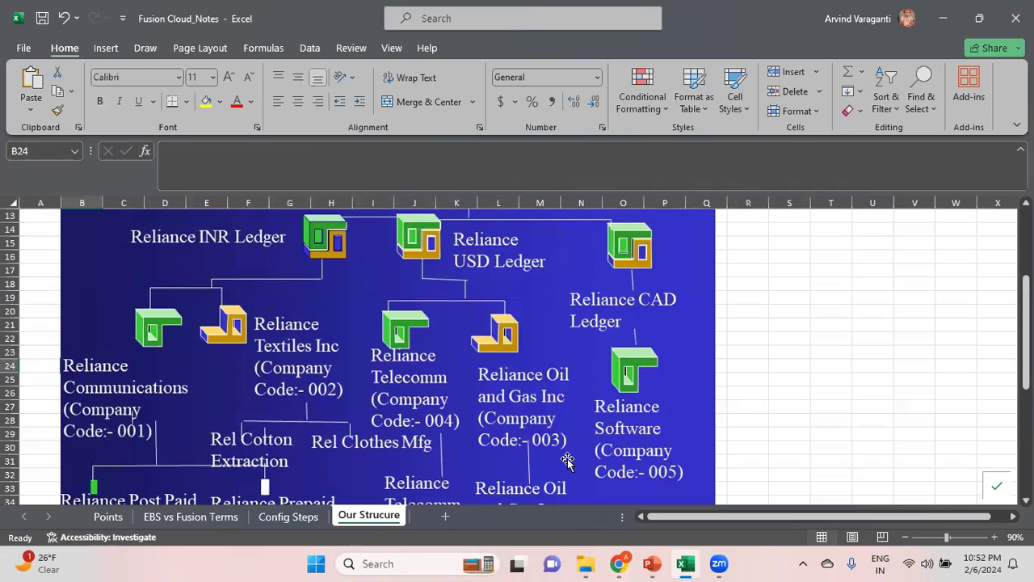
key(alt+Tab)
click(490, 276)
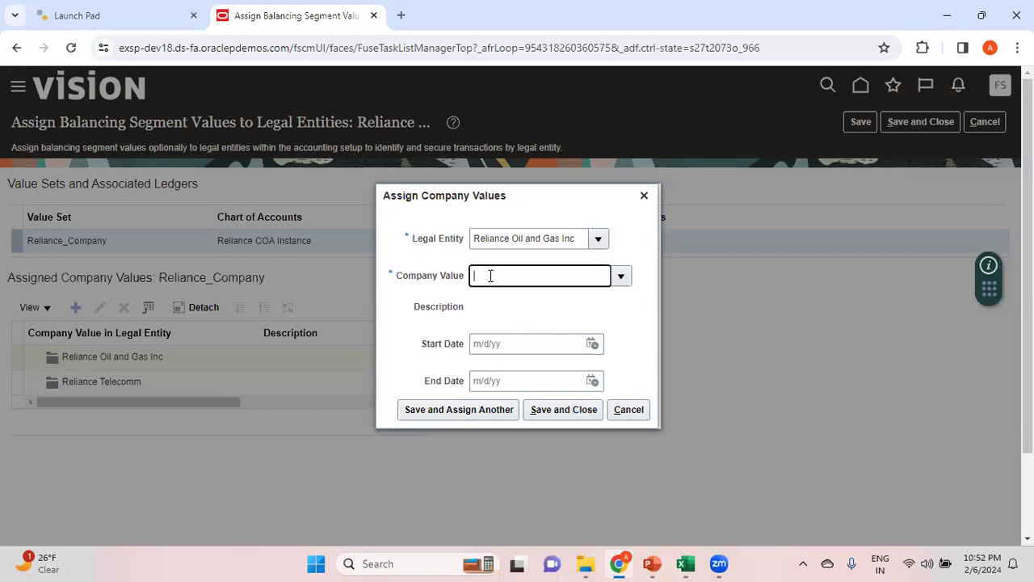
text(003)
key(Tab)
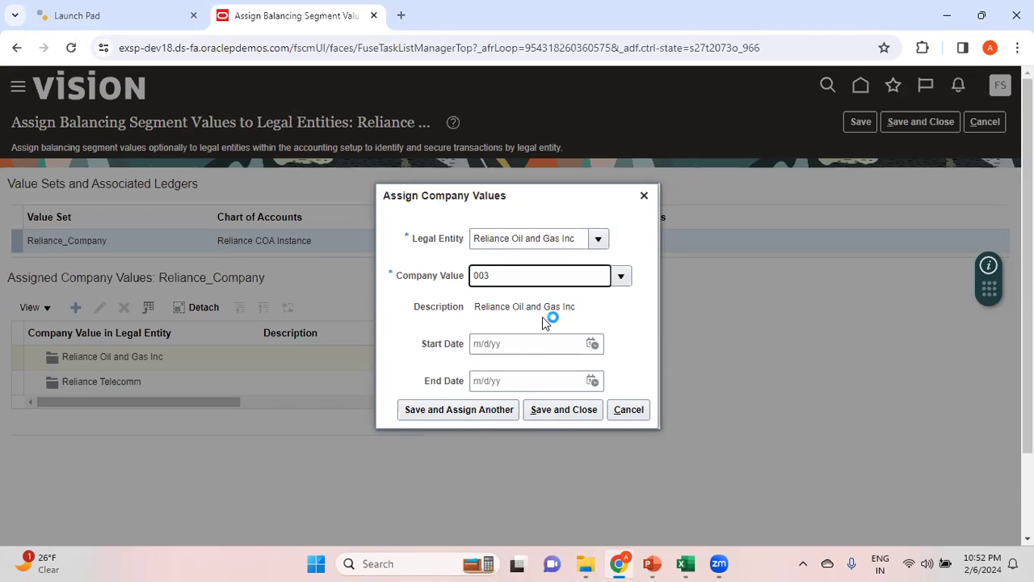
click(556, 413)
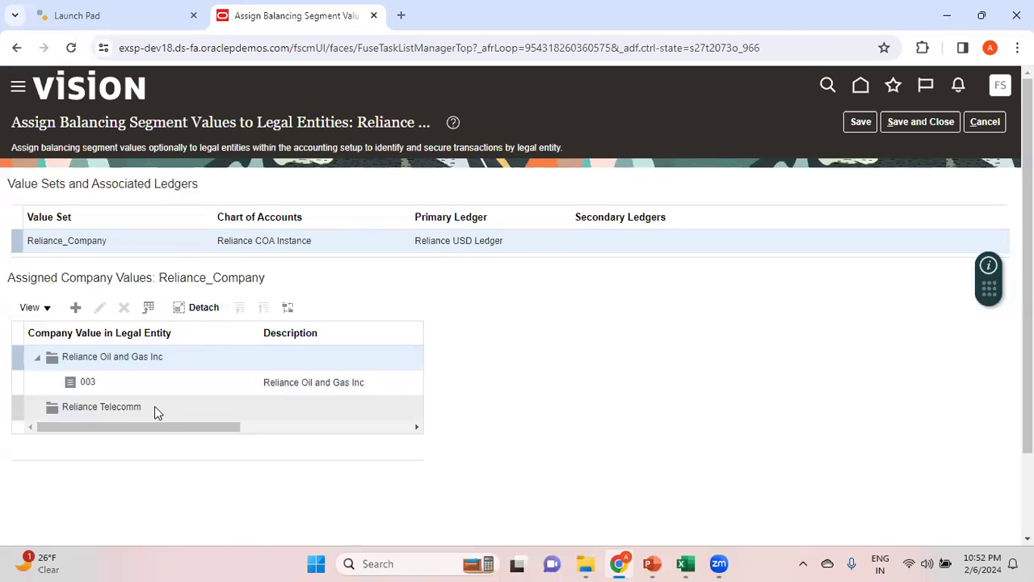
Assign company value 004 to the Reliance Telecomm legal entity, checking the Excel structure diagram for the code, and save and close the assignments
click(156, 409)
click(76, 308)
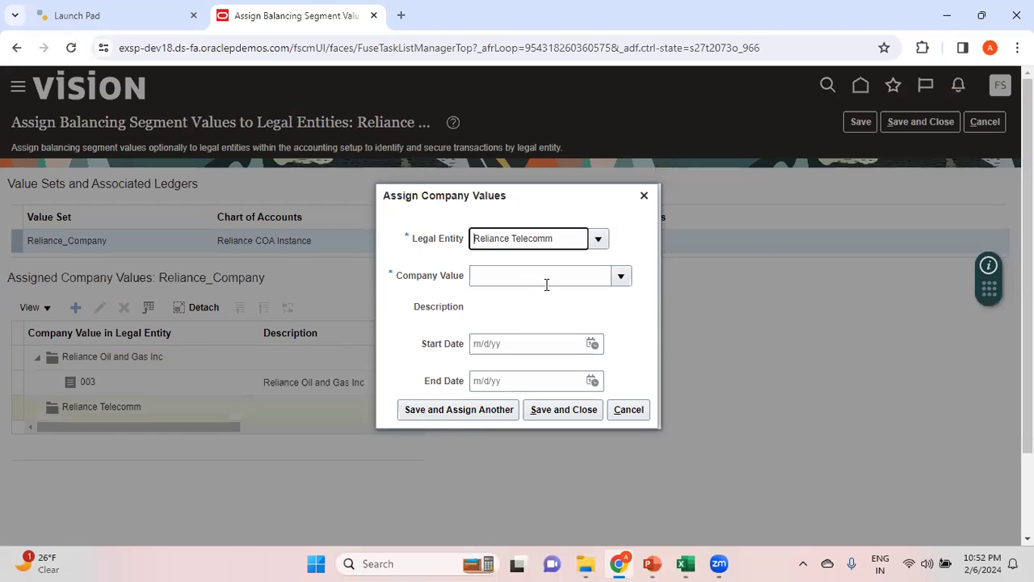
key(alt+Tab)
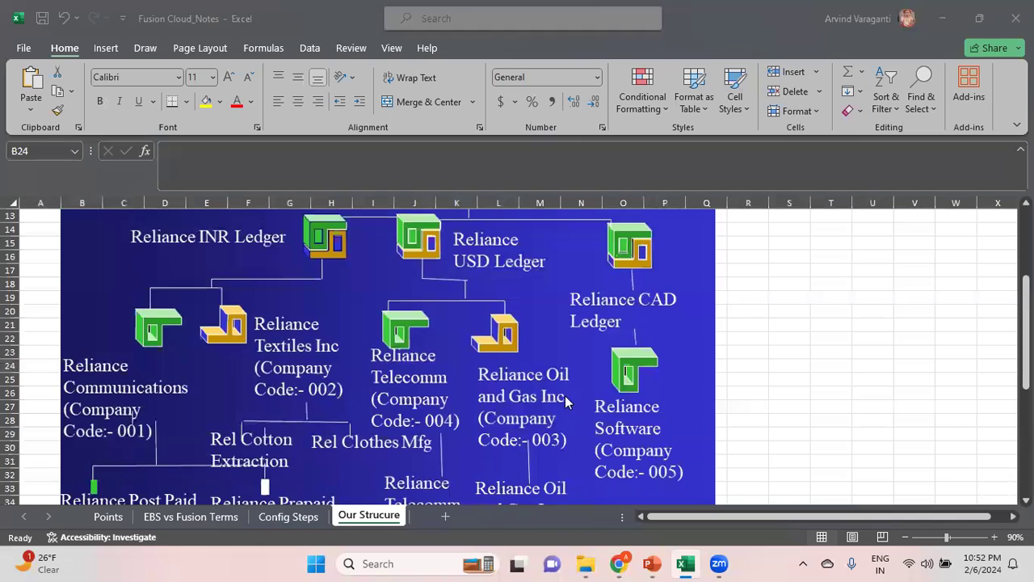
key(alt+Tab)
click(503, 279)
text(004)
key(Tab)
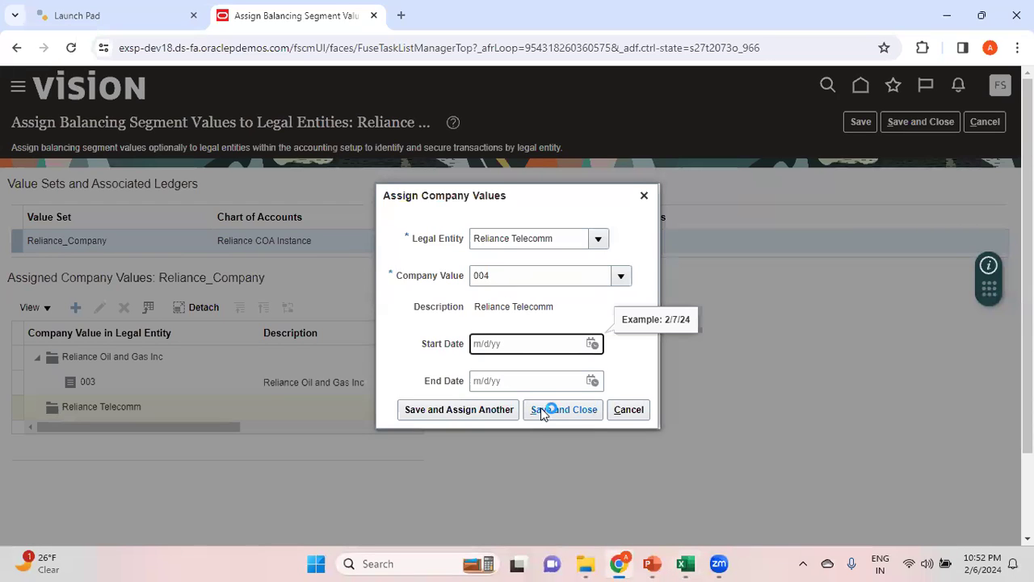
click(543, 412)
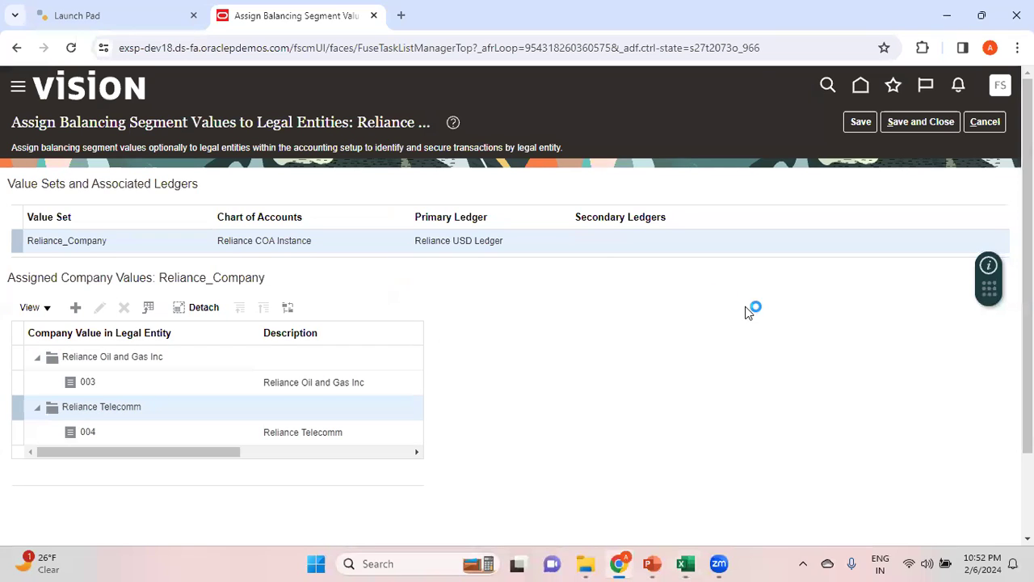
click(931, 121)
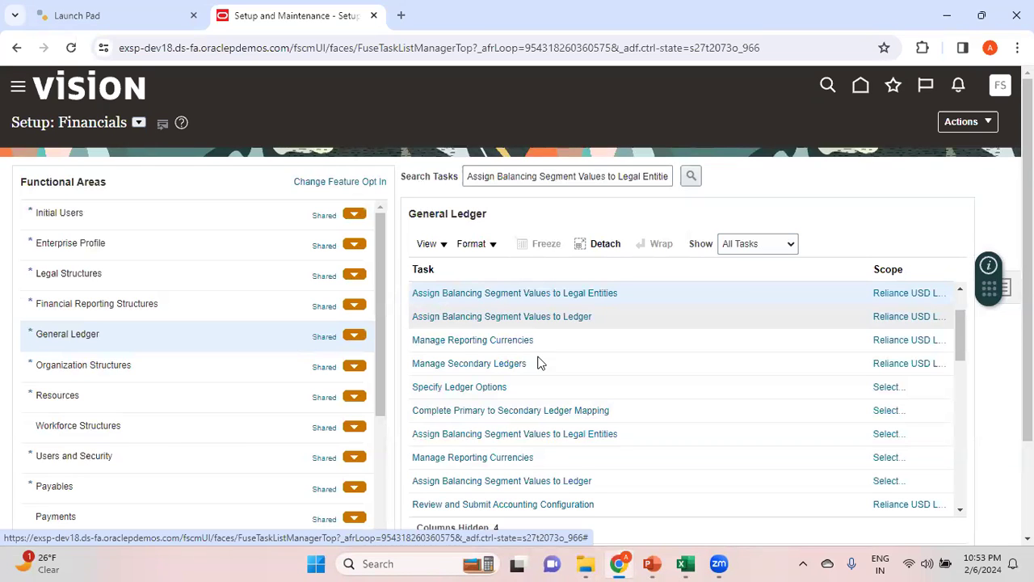
click(591, 355)
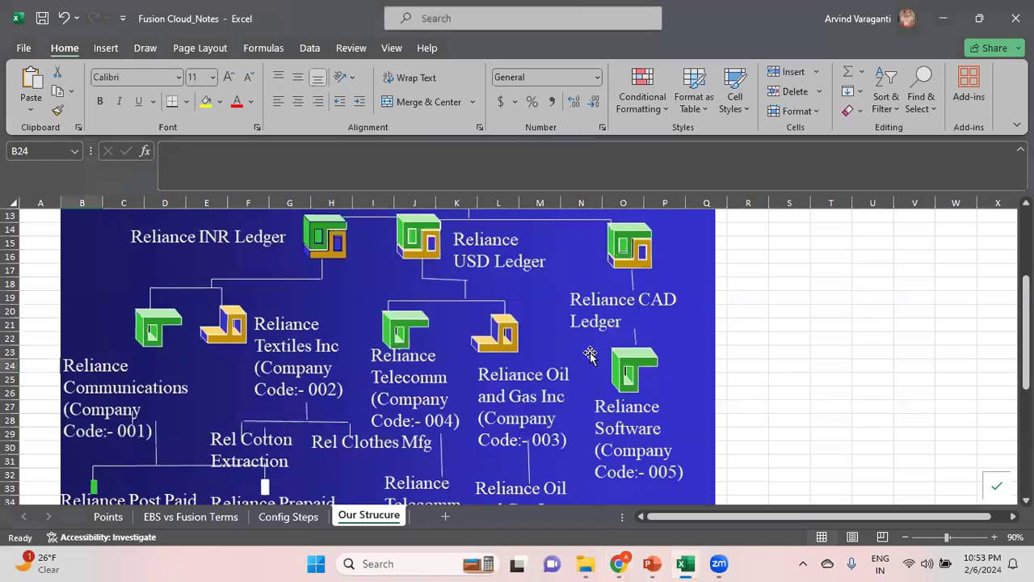
key(alt+Tab)
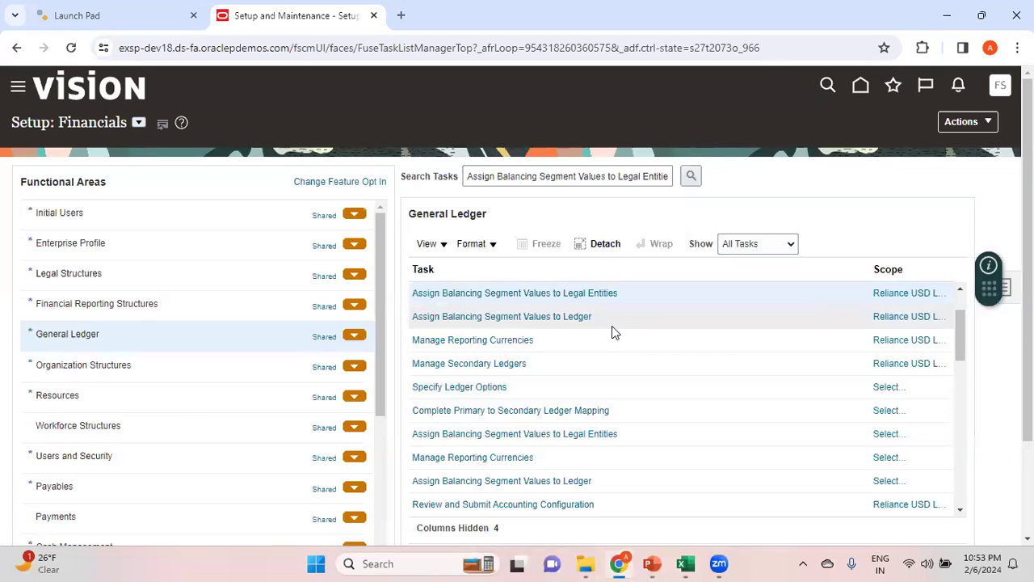
click(573, 317)
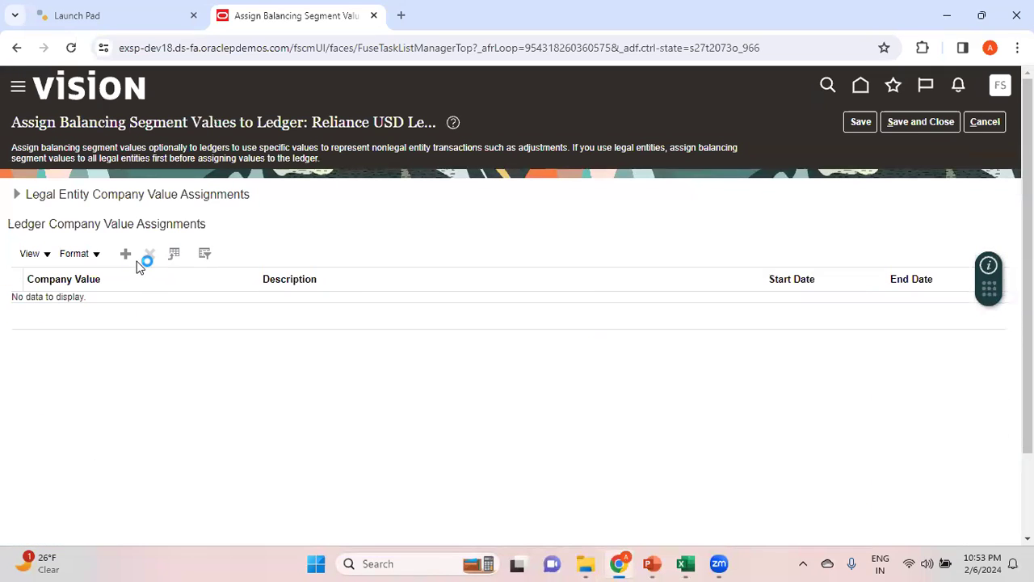
click(126, 254)
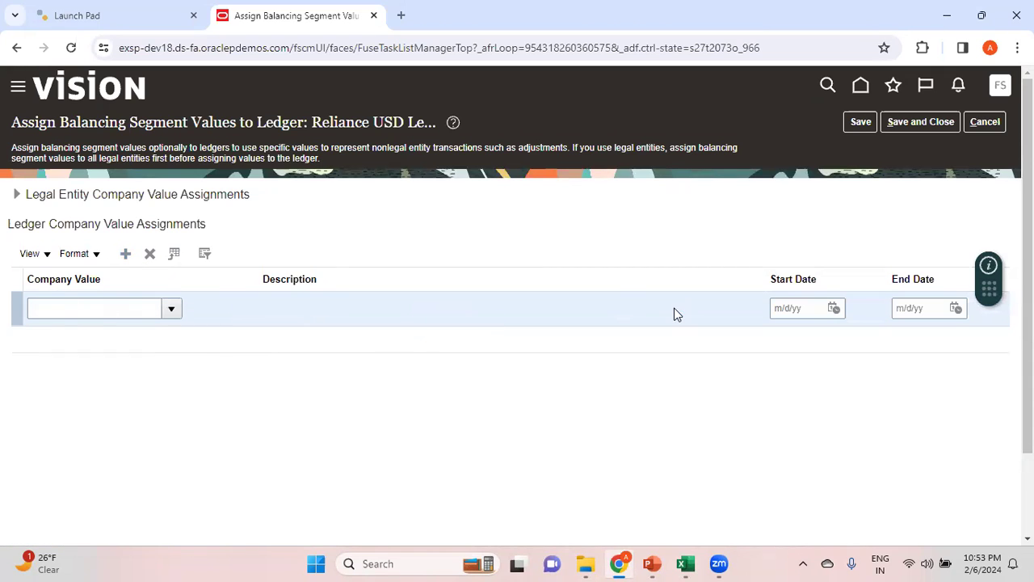
click(984, 122)
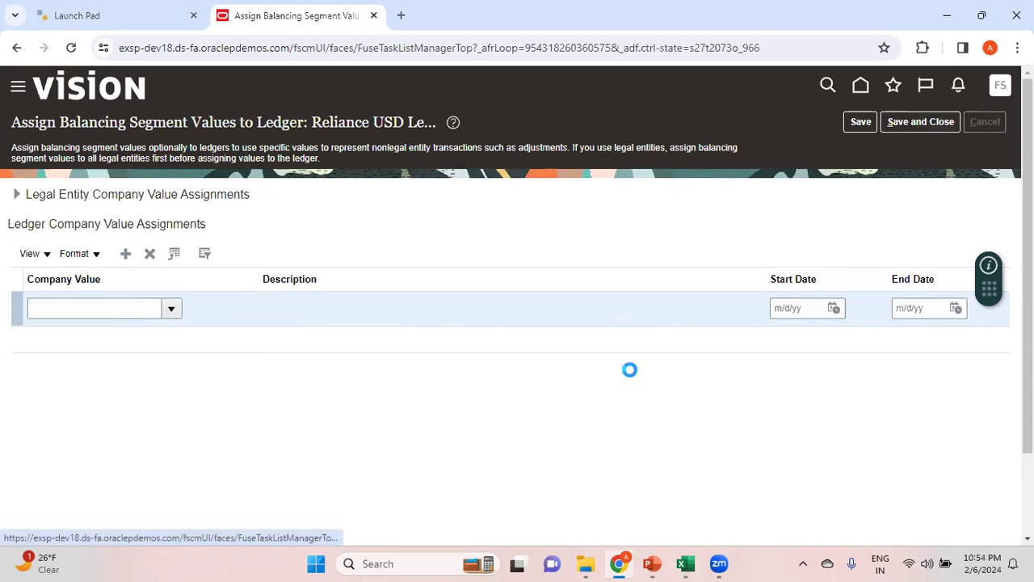
In the Excel configuration steps, copy the task name Review and Submit Accounting Configuration from the Complete Primary Ledger Definition row
key(alt+Tab)
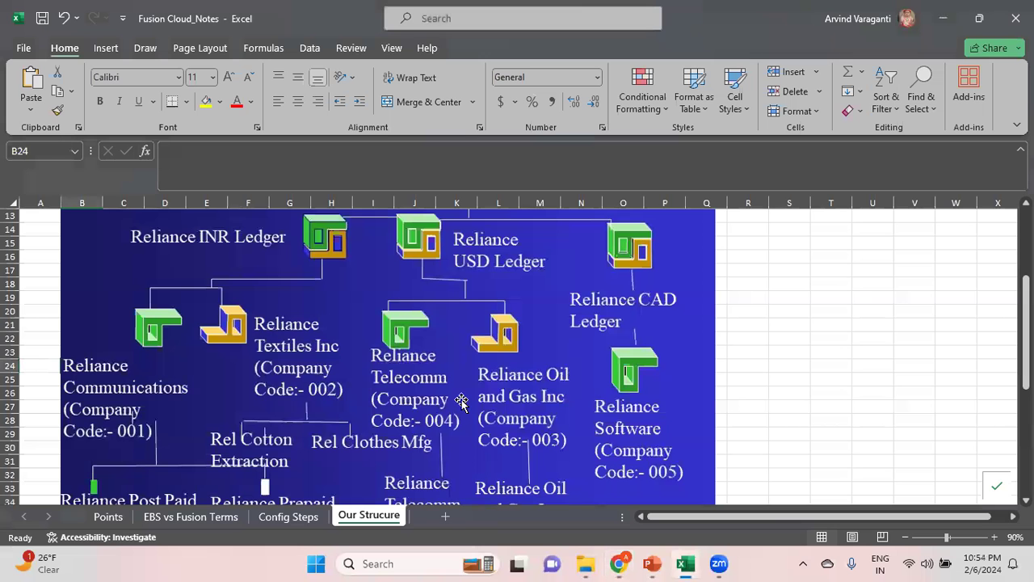
click(272, 517)
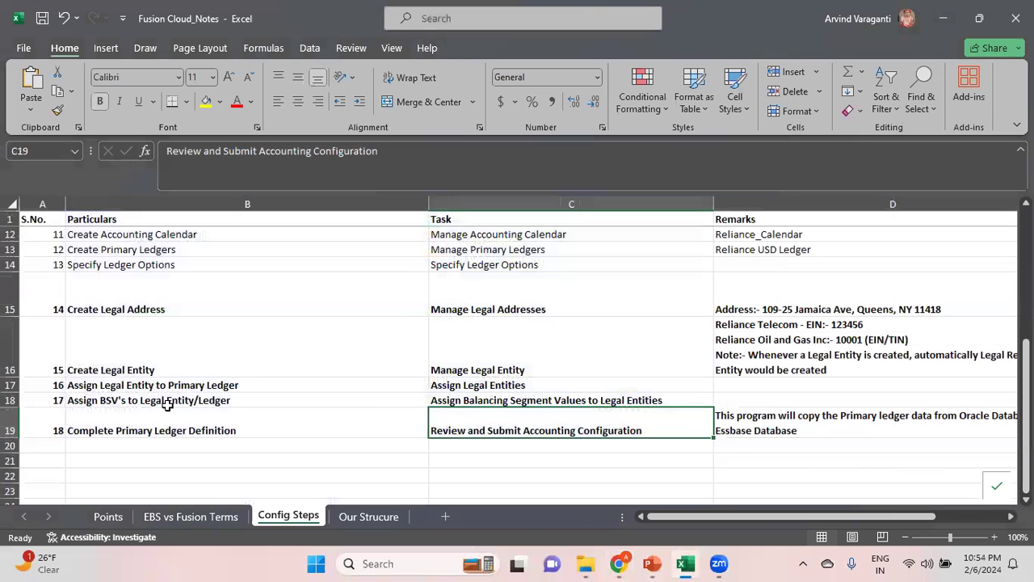
click(167, 402)
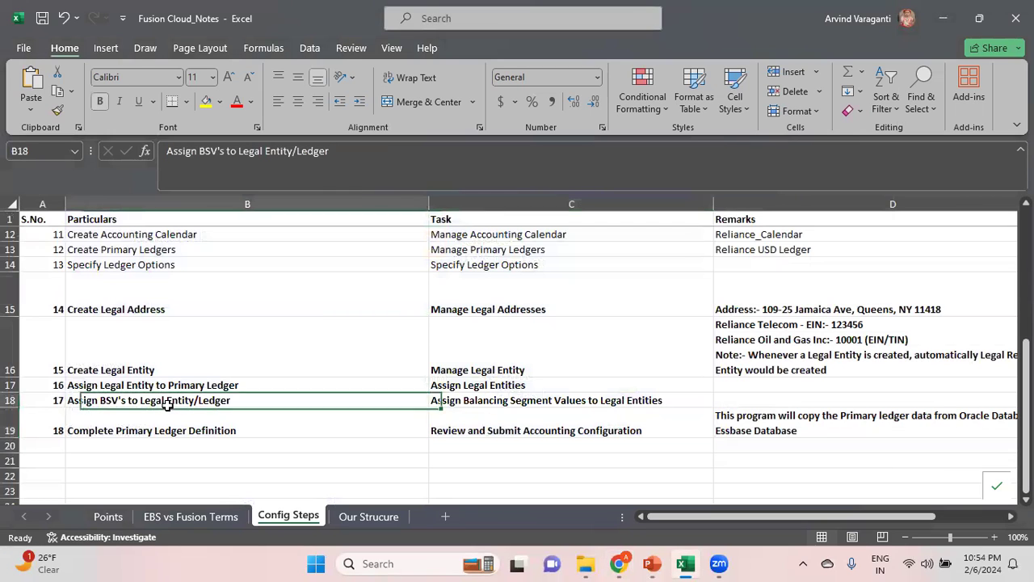
click(197, 433)
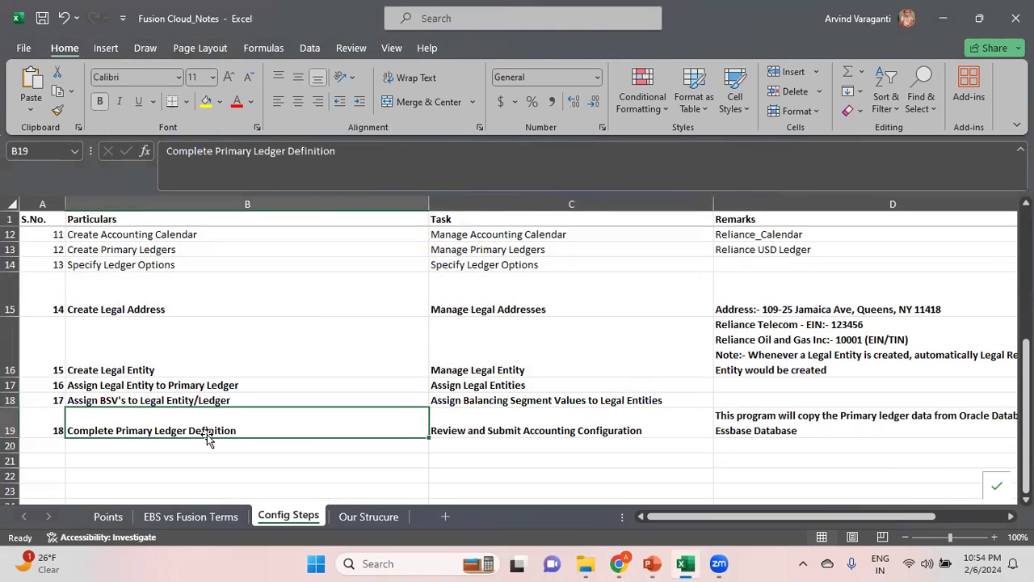
click(511, 428)
drag(408, 154, 167, 153)
key(ctrl+c)
Search the Oracle Fusion setup tasks for Review and Submit Accounting Configuration, replacing the previous search text
click(618, 564)
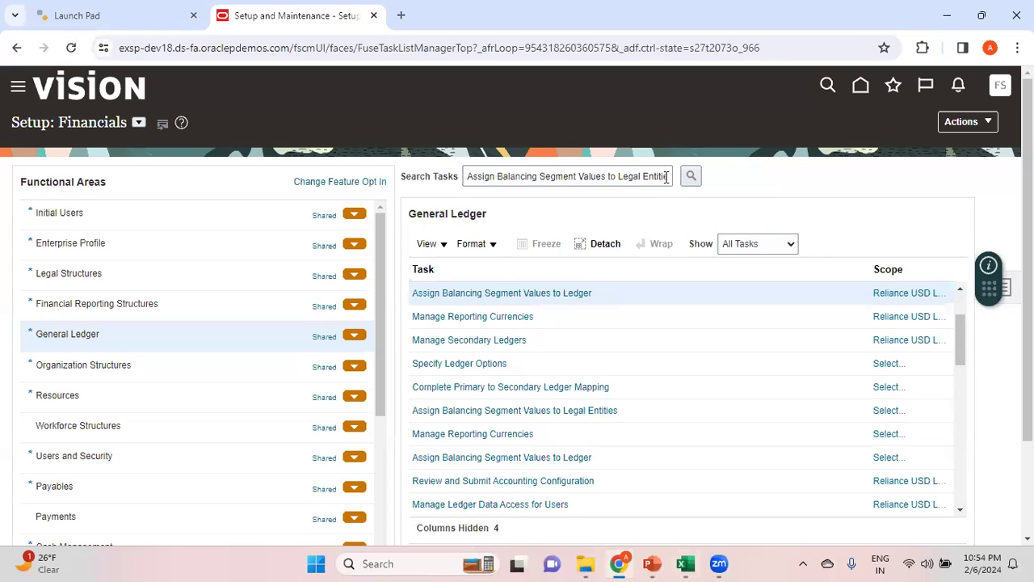
drag(666, 176, 358, 166)
key(BackSpace)
key(ctrl+v)
click(693, 176)
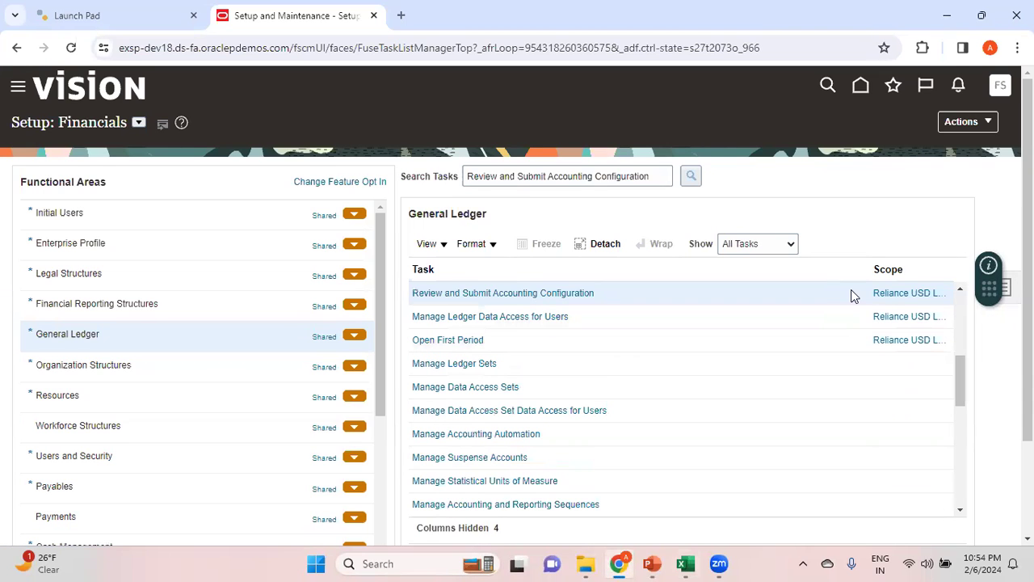
Open Review and Submit Accounting Configuration for the Reliance USD Ledger, submit the configuration, and acknowledge the confirmation
click(906, 294)
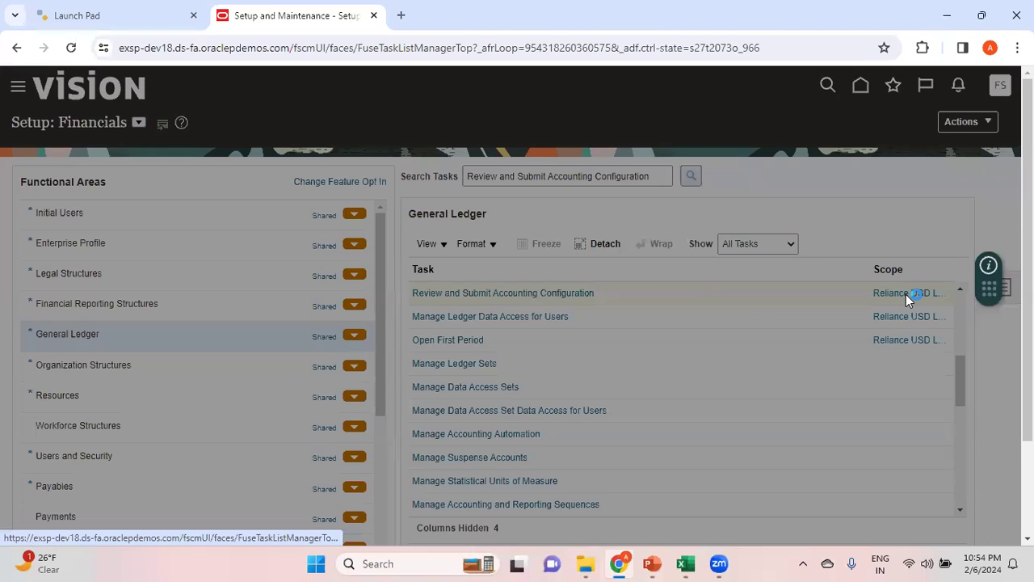
click(587, 359)
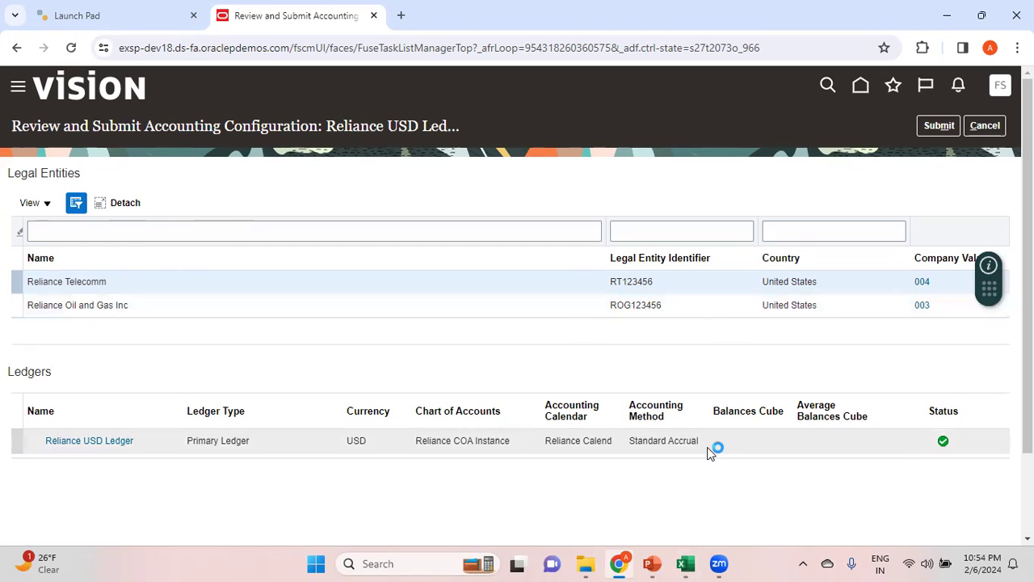
drag(1027, 319, 1002, 319)
click(935, 128)
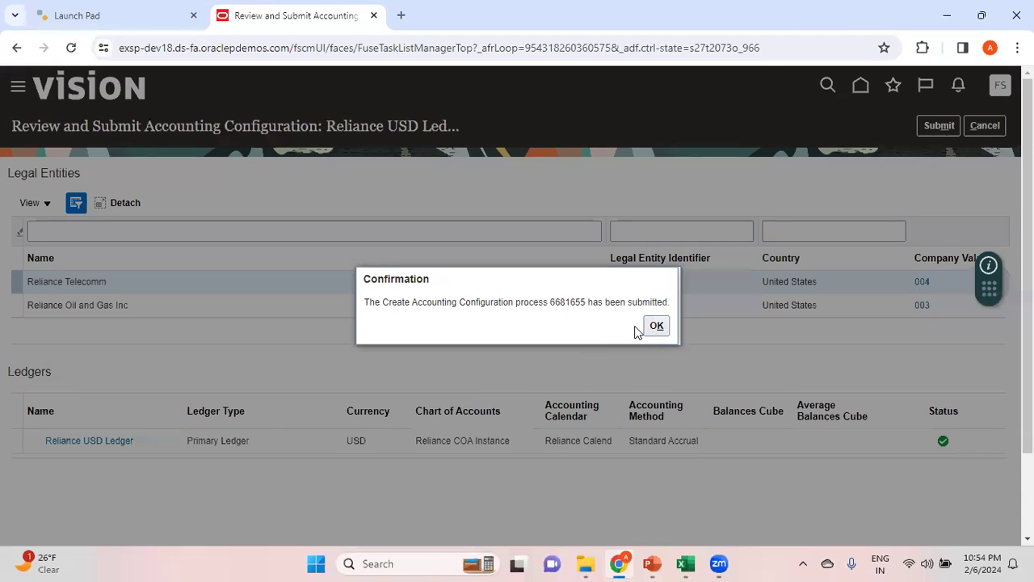
click(659, 327)
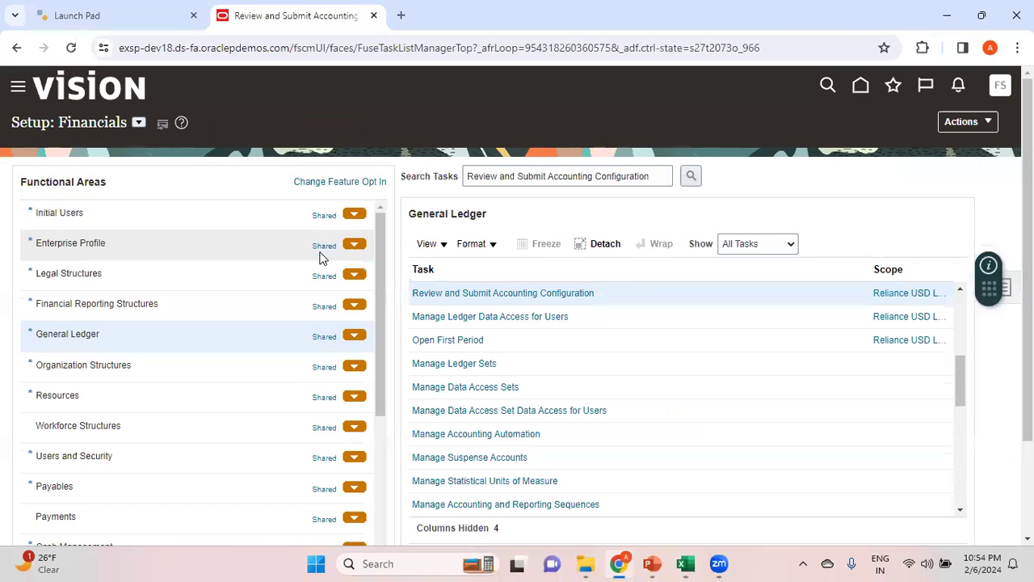
Open the Scheduled Processes overview to monitor the submitted accounting configuration process
click(27, 96)
drag(577, 251, 623, 513)
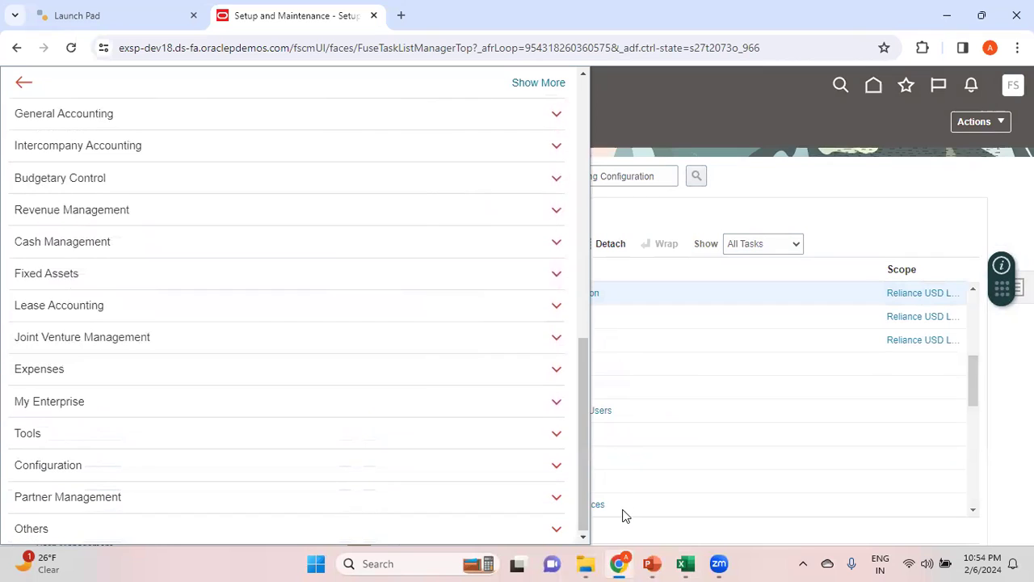
click(556, 436)
scroll(550, 428, down, 2)
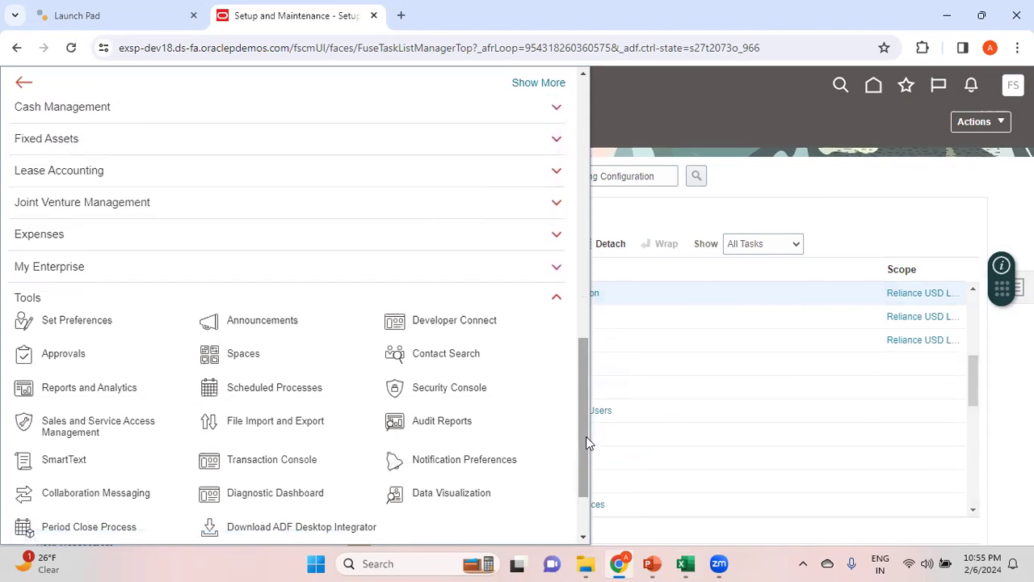
click(275, 387)
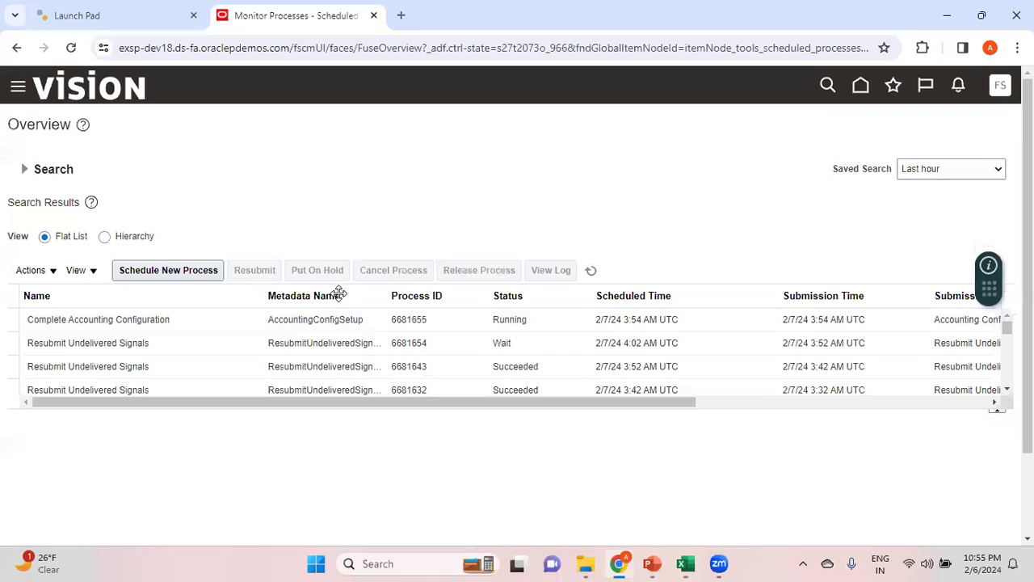
Refresh the scheduled process list to check the status of the Complete Accounting Configuration process
click(591, 272)
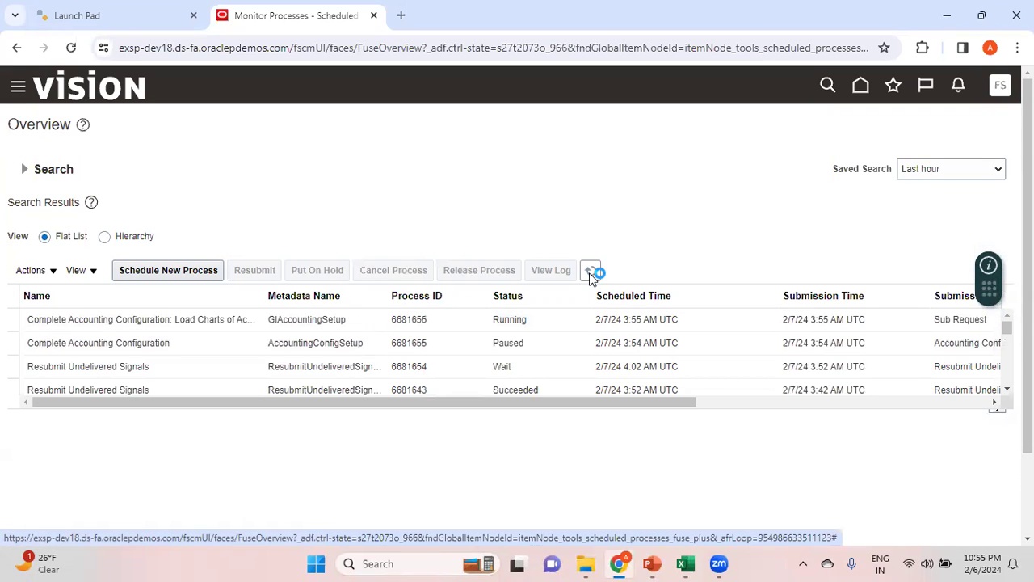
click(590, 274)
Switch to the Excel configuration steps and review the Complete Primary Ledger Definition row, including its remark on what the program does
mouse_move(685, 564)
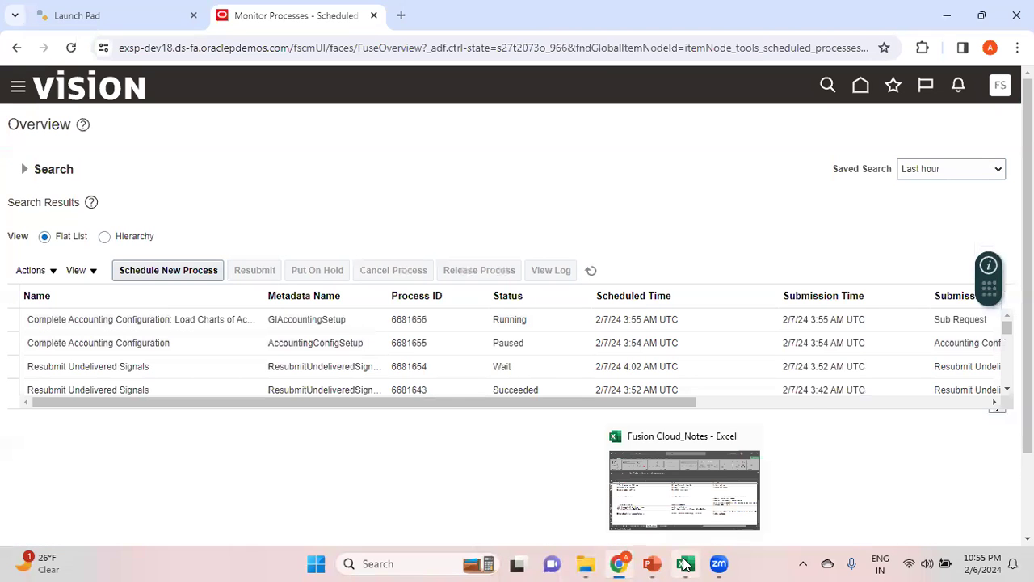
click(700, 514)
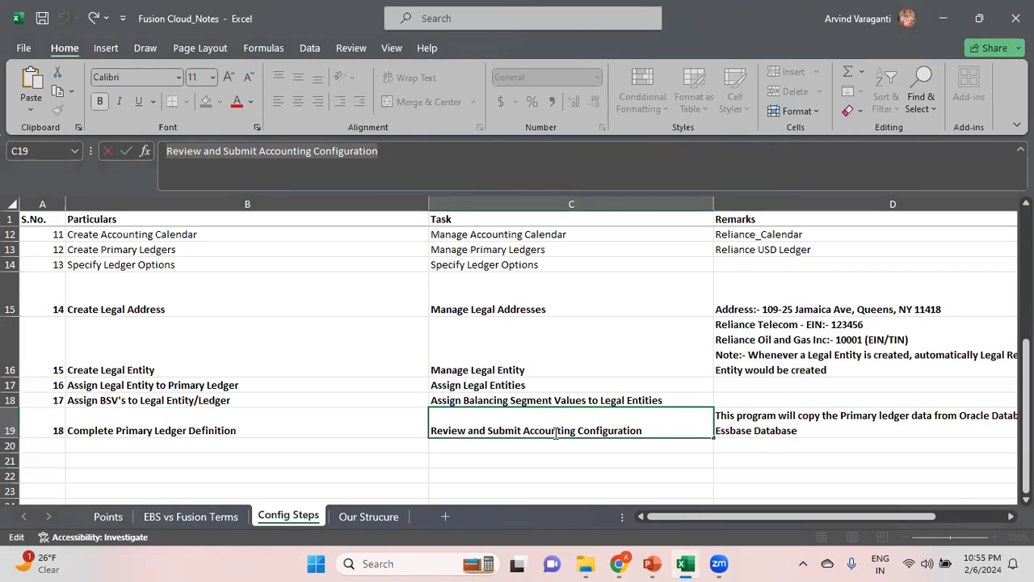
click(776, 431)
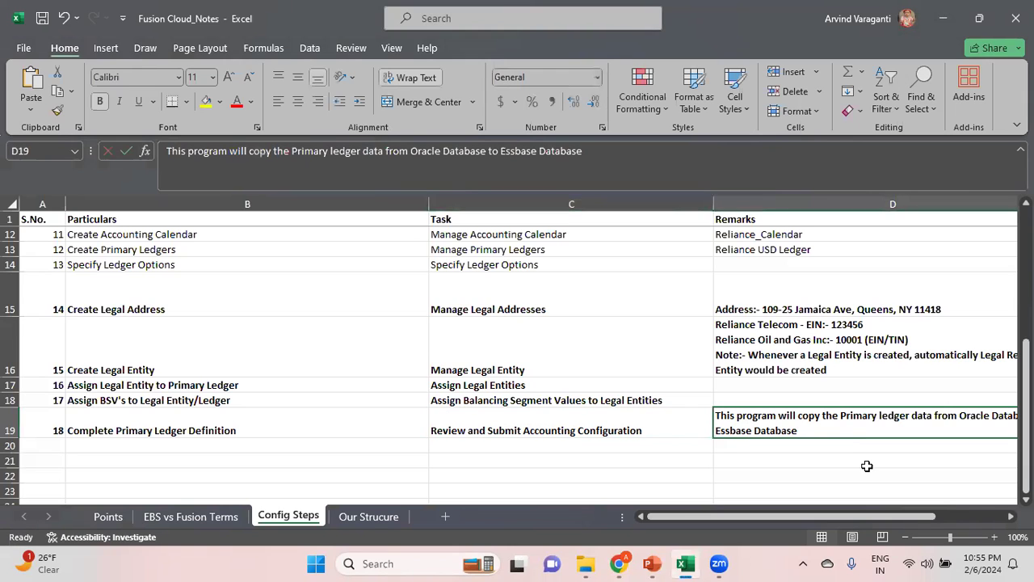
scroll(867, 465, right, 5)
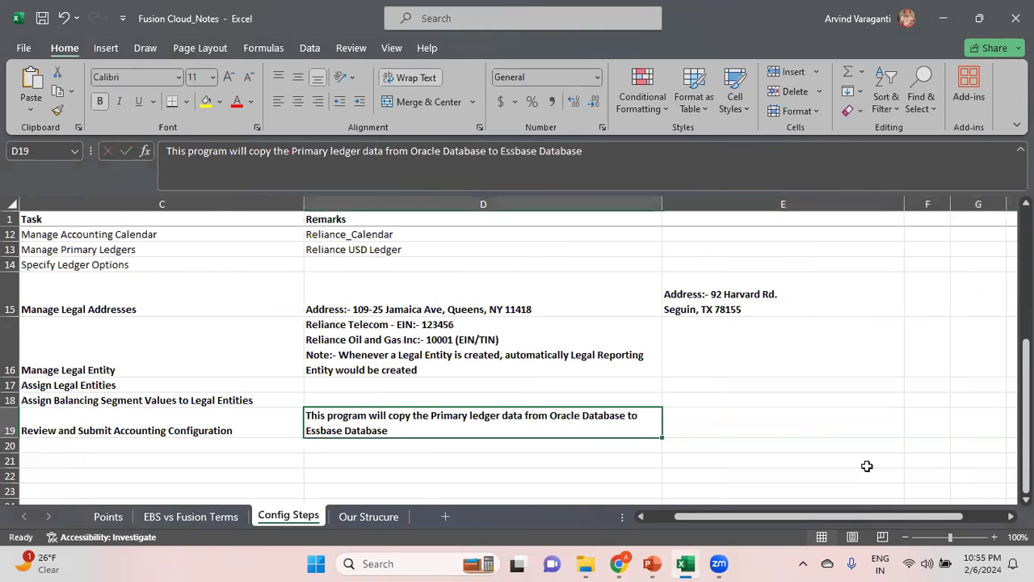
key(Left)
key(Left)
key(Left)
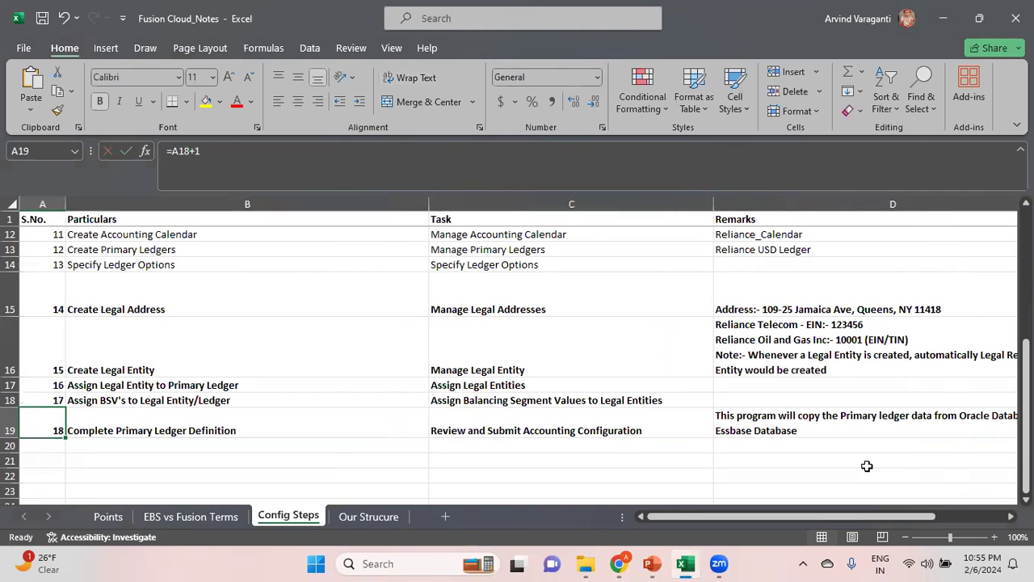
key(Right)
key(Right)
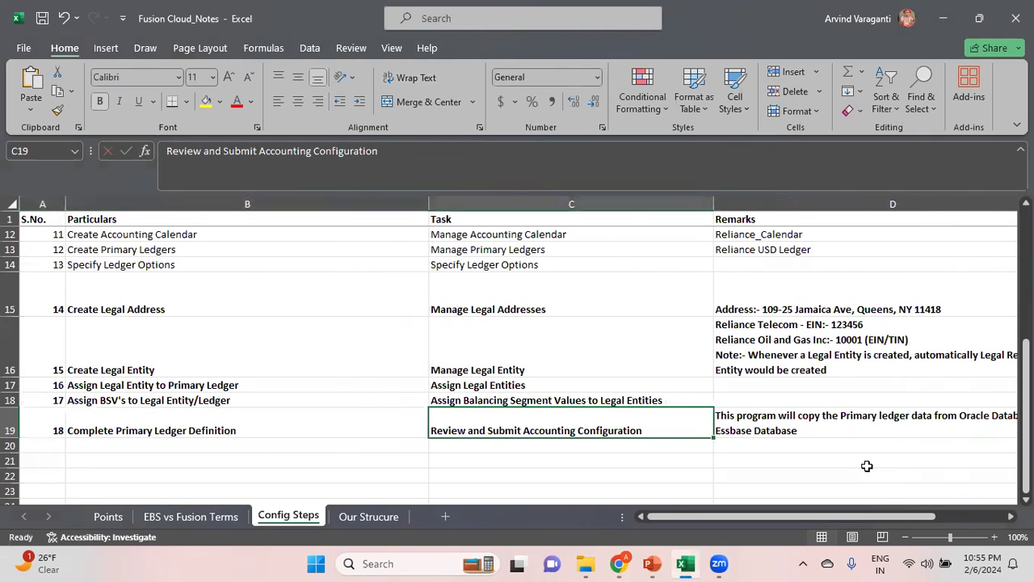
key(Left)
key(Right)
Return to Scheduled Processes in the browser and keep refreshing the list to monitor the Complete Accounting Configuration process and its sub-requests
key(alt+Tab)
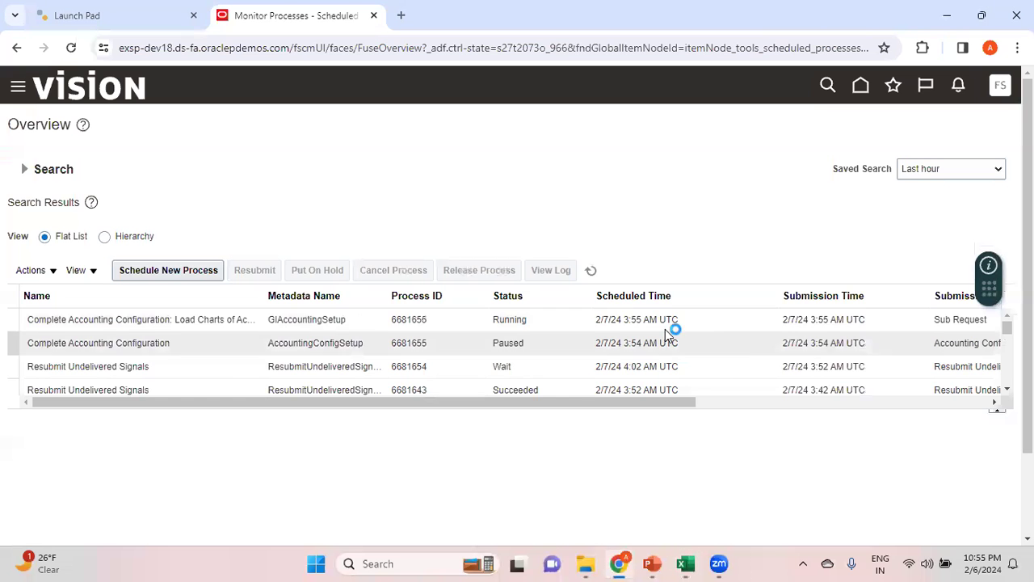
click(592, 273)
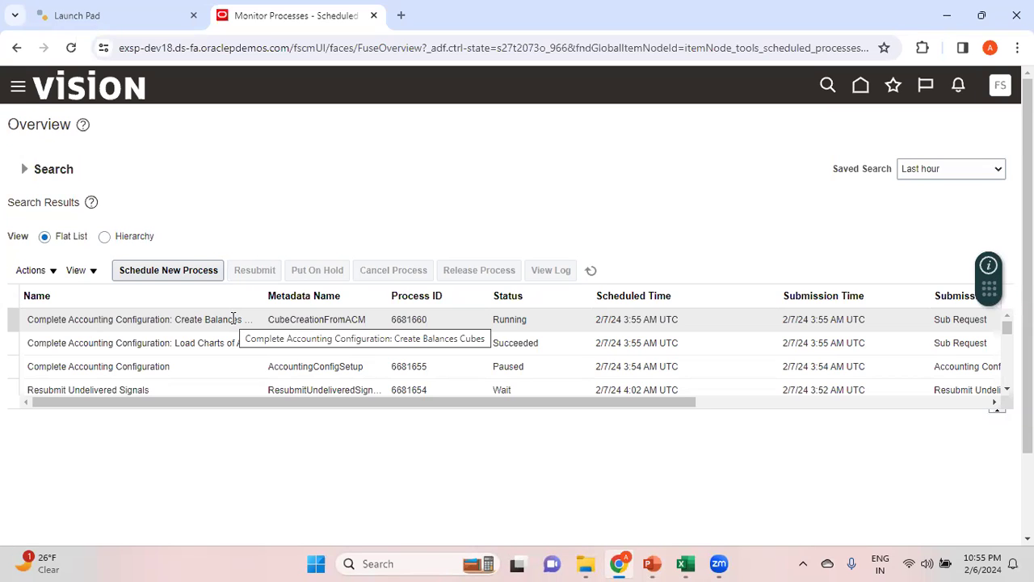
click(592, 273)
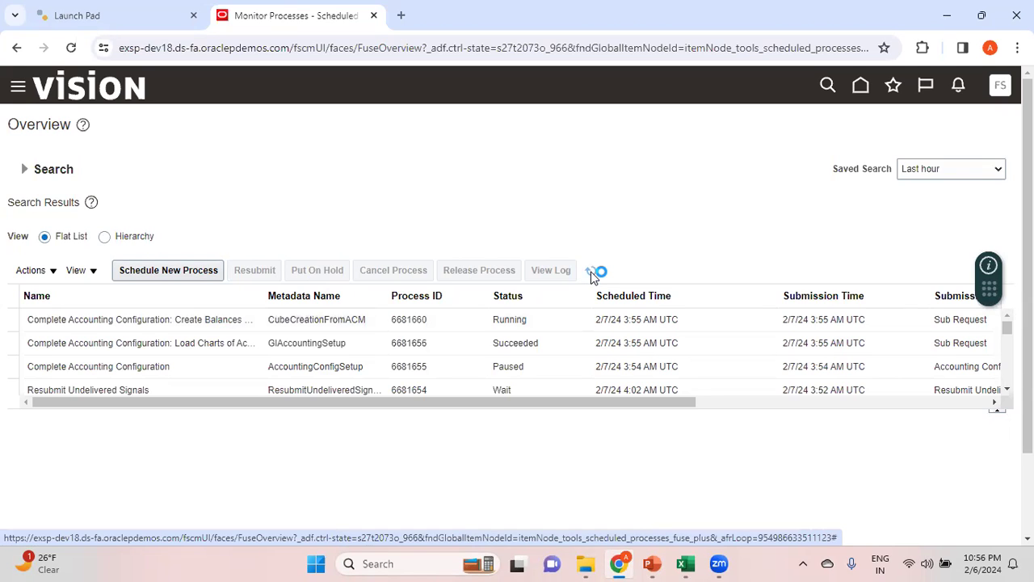
click(591, 272)
click(591, 272)
key(alt+Tab)
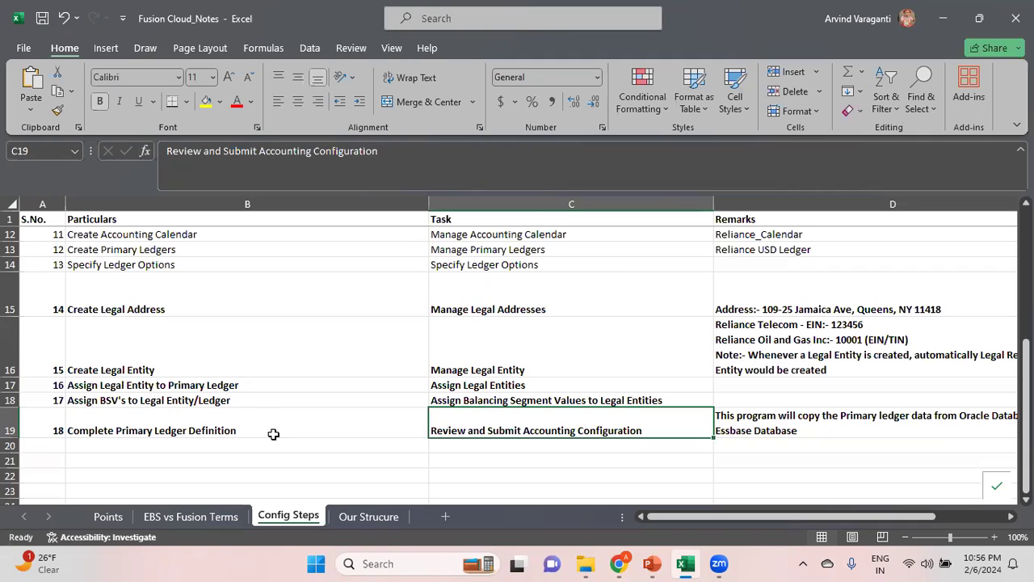
key(alt+Tab)
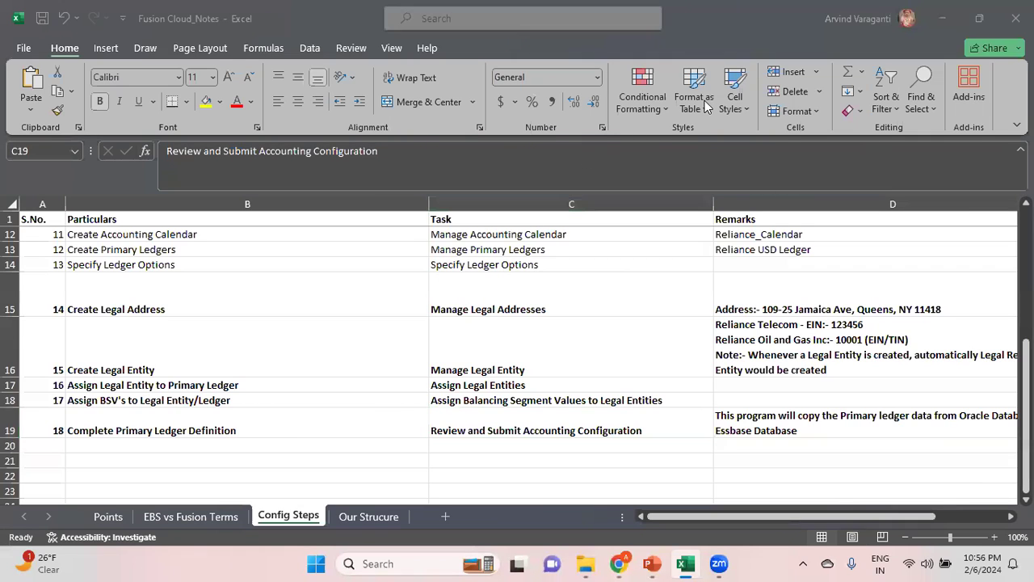